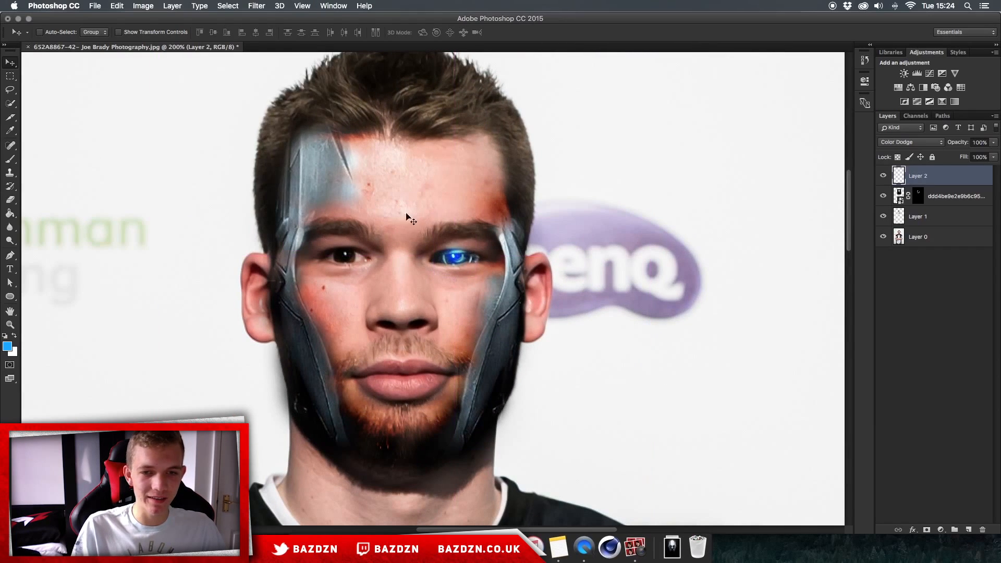
# - Switch to the browser and look through the robot assassin image search results
pyautogui.click(454, 546)
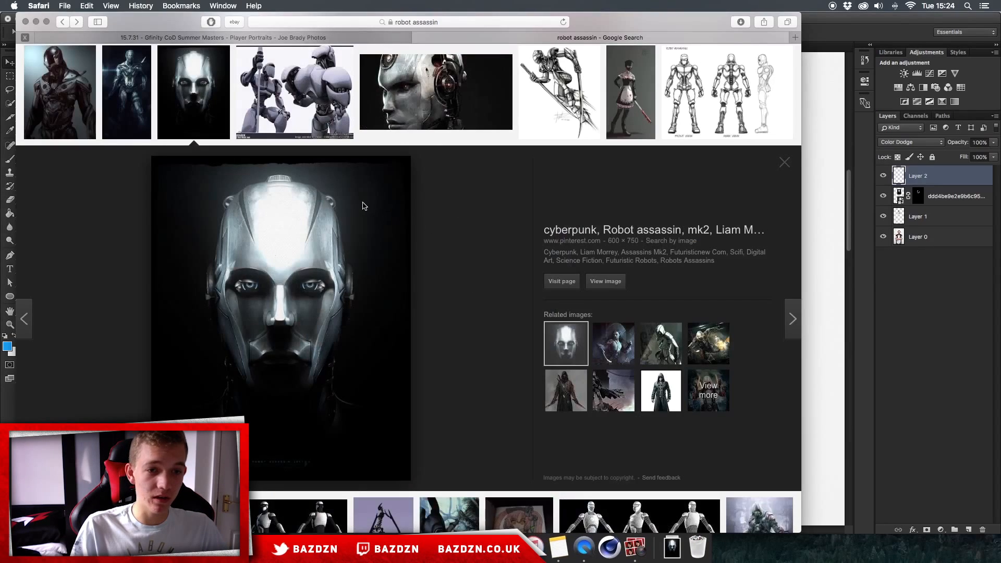
pyautogui.scroll(5, 345, 208)
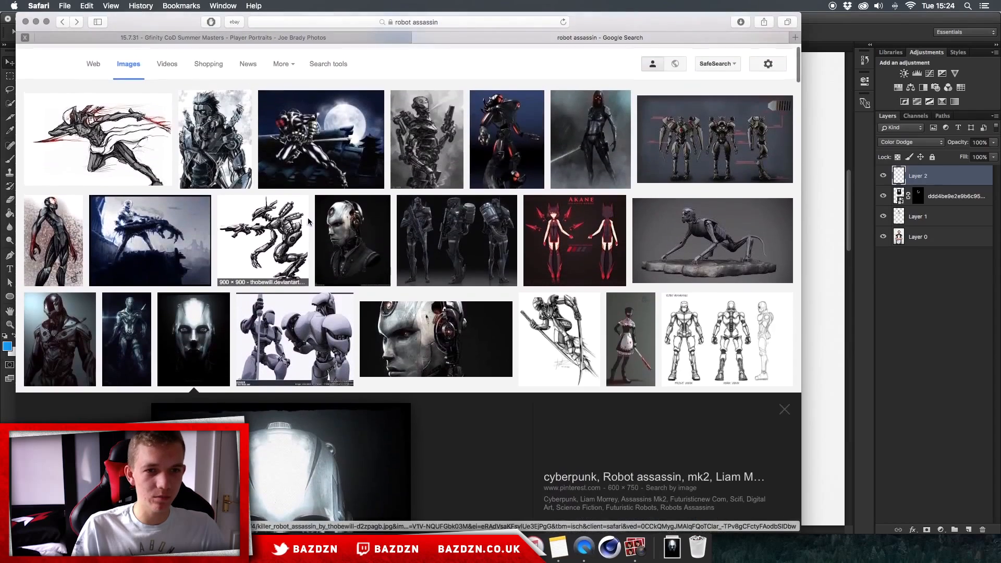
pyautogui.scroll(-5, 339, 261)
pyautogui.scroll(5, 338, 283)
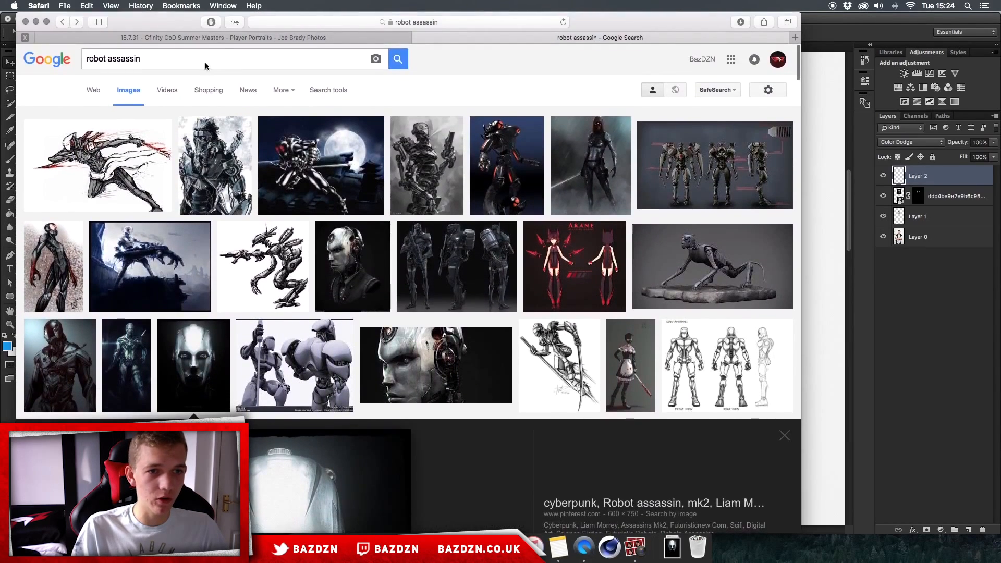
pyautogui.scroll(-1, 172, 78)
pyautogui.moveTo(156, 53); pyautogui.dragTo(82, 48)
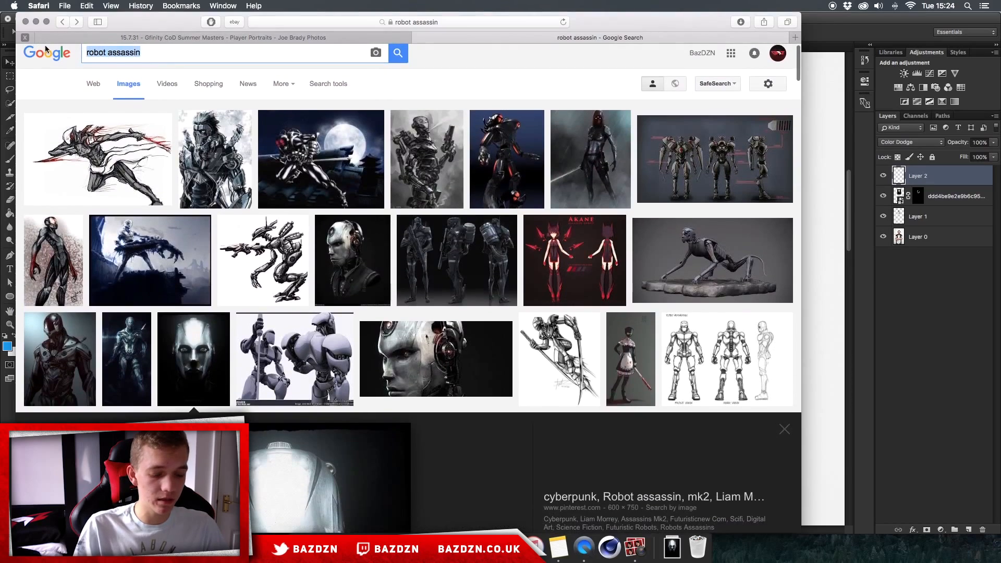
# - Search the images for "terminator head"
pyautogui.write('terminator')
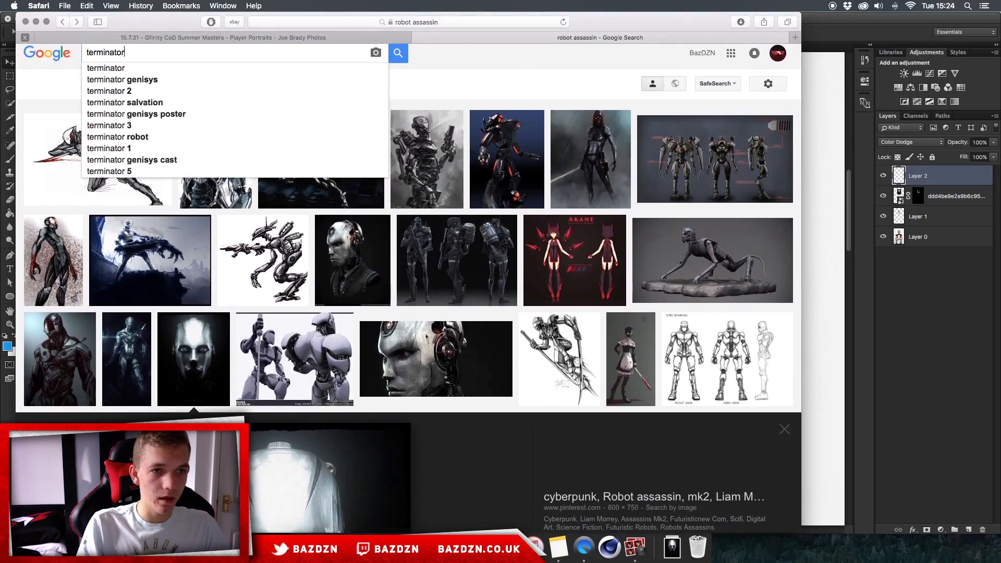
pyautogui.write(' head')
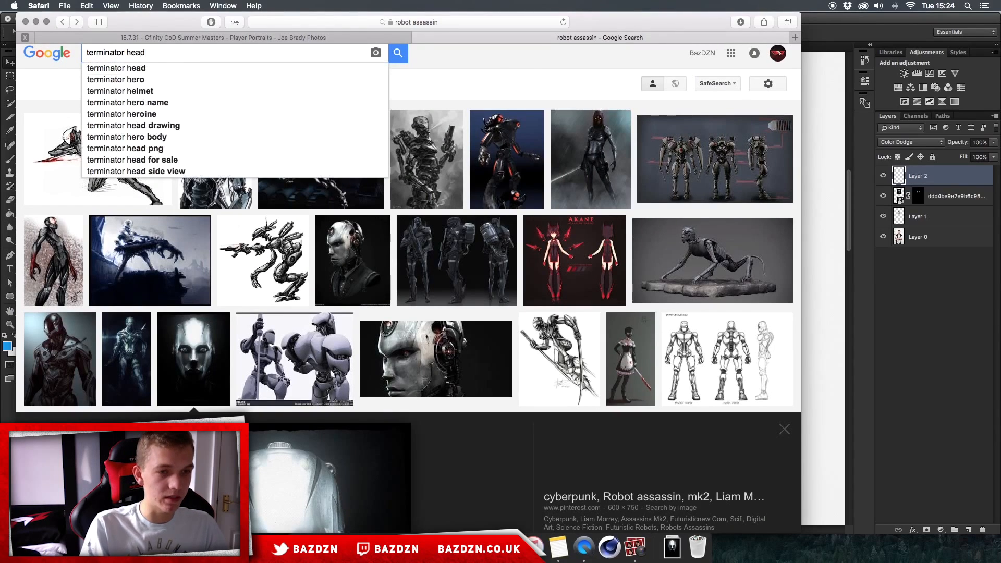
pyautogui.press('Return')
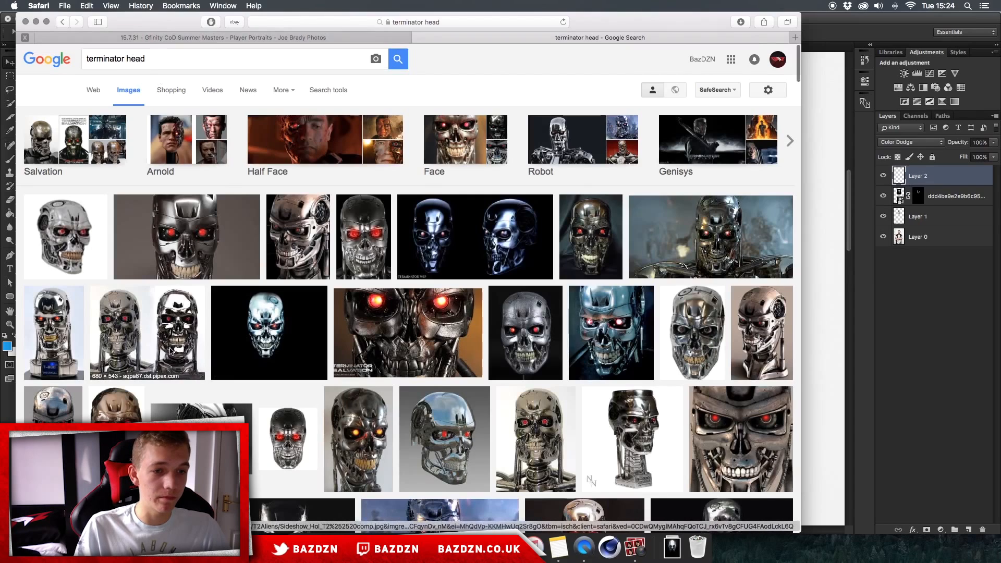
# - Go back to the robot assassin results and examine the cyberpunk robot assassin image
pyautogui.click(62, 22)
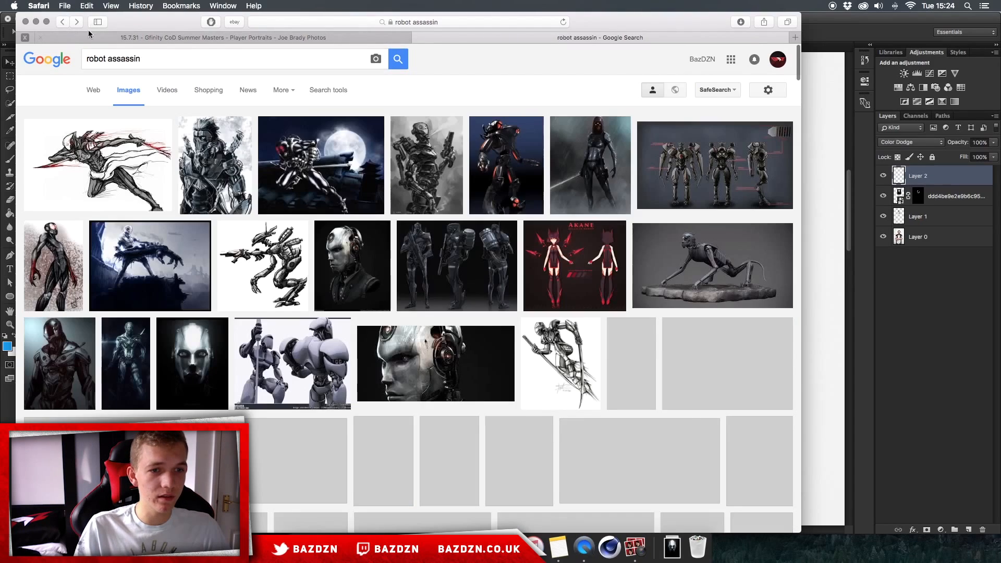
pyautogui.click(195, 366)
pyautogui.scroll(2, 268, 257)
pyautogui.scroll(5, 268, 254)
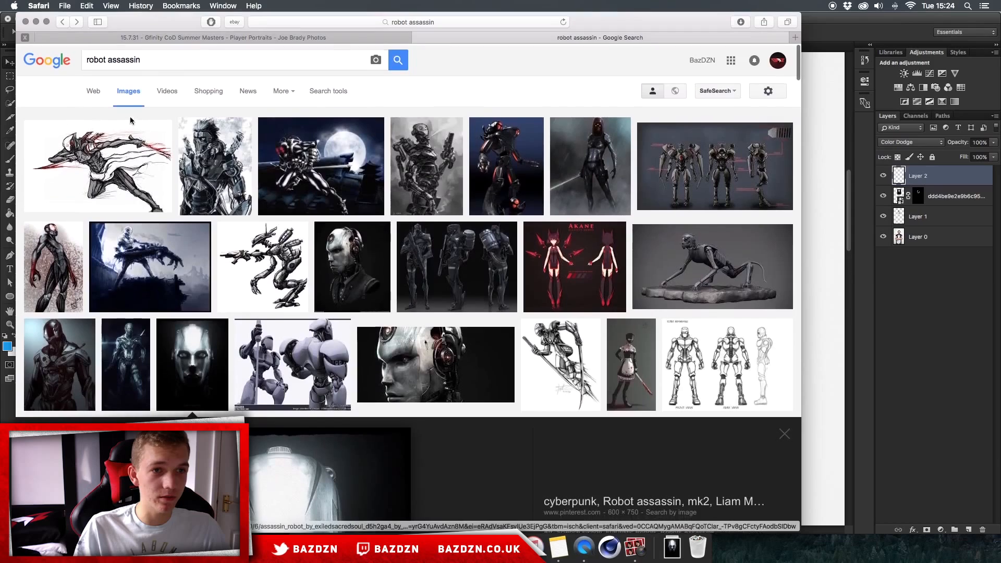
pyautogui.moveTo(172, 59); pyautogui.dragTo(39, 54)
pyautogui.scroll(-3, 157, 208)
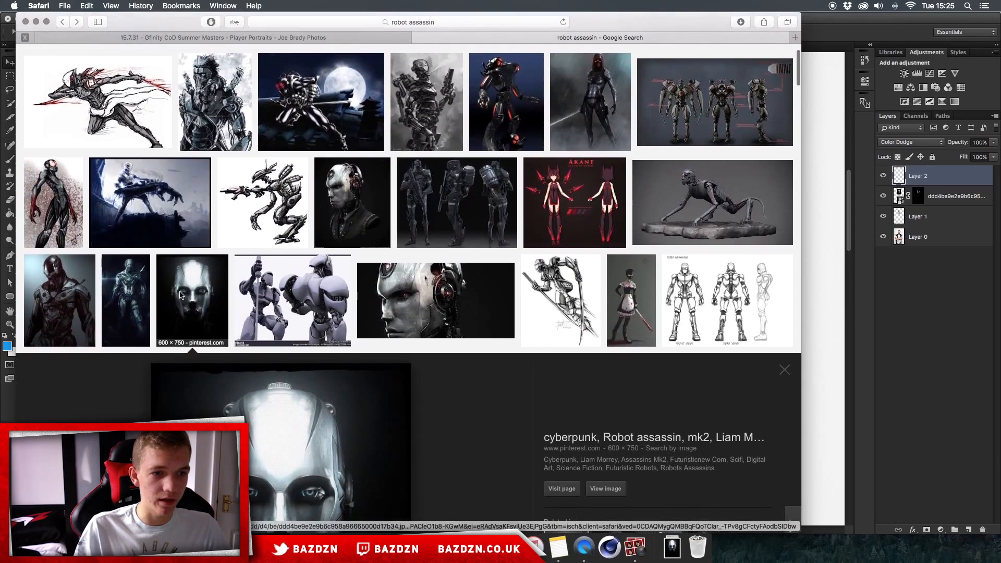
pyautogui.scroll(-5, 217, 249)
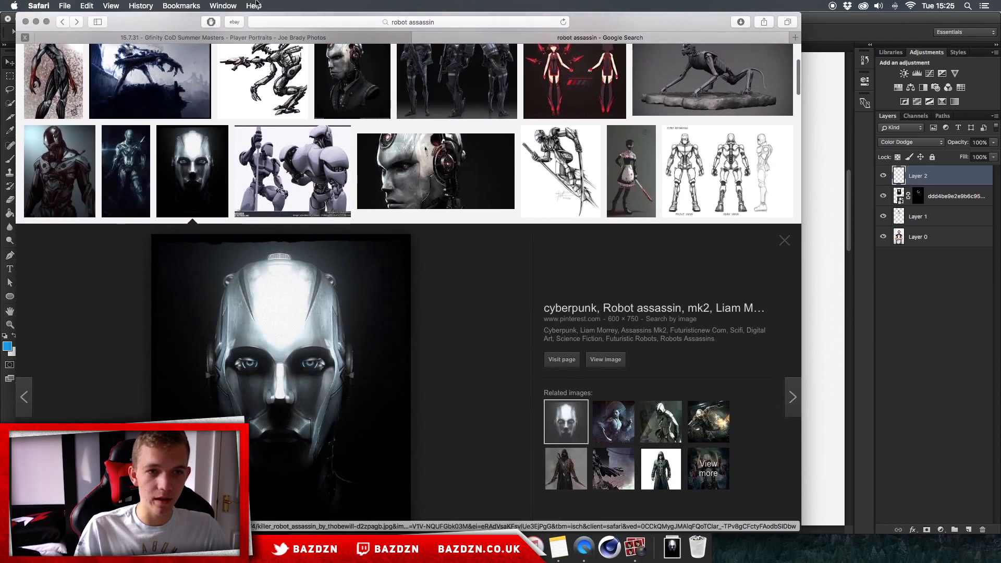
# - Browse the Google Drive folder of player portrait photos
pyautogui.click(305, 39)
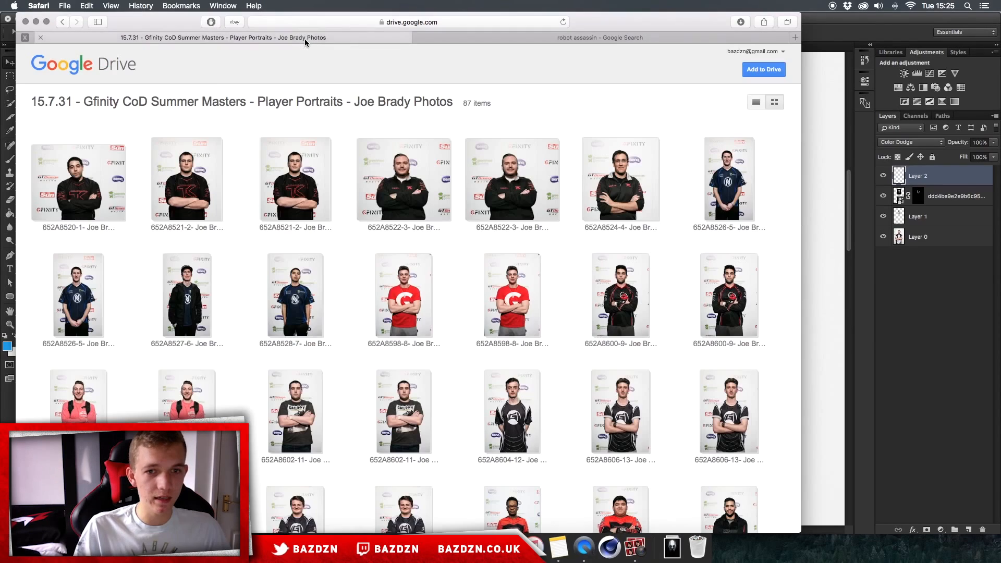
pyautogui.scroll(-15, 324, 161)
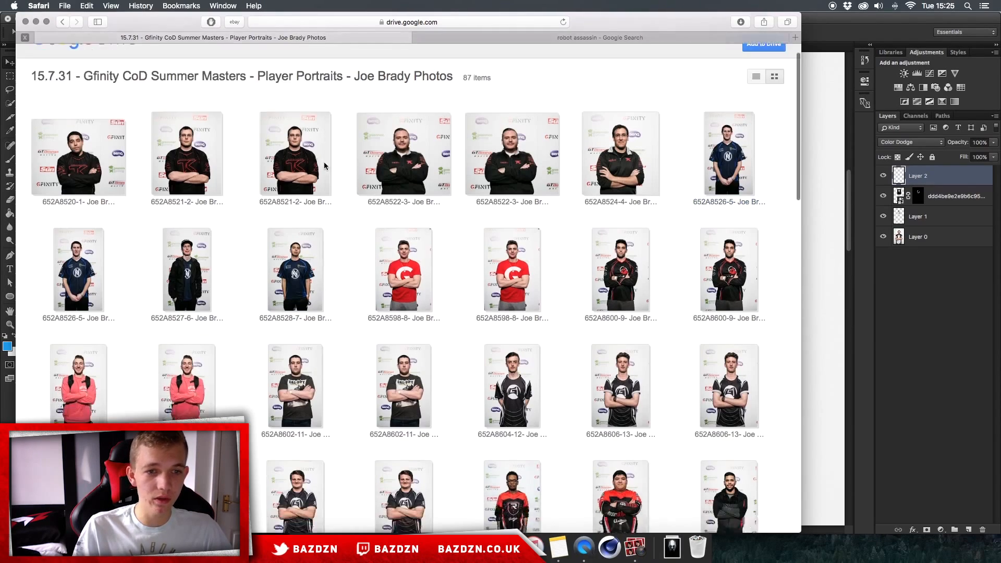
pyautogui.scroll(1, 324, 140)
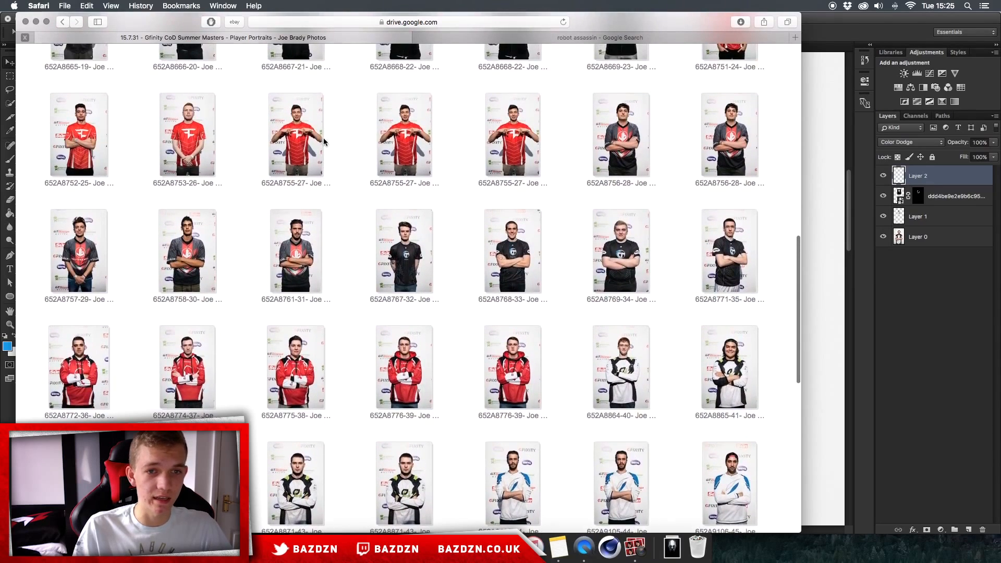
# - Switch to Photoshop and view the whole portrait with the current face effect
pyautogui.click(840, 182)
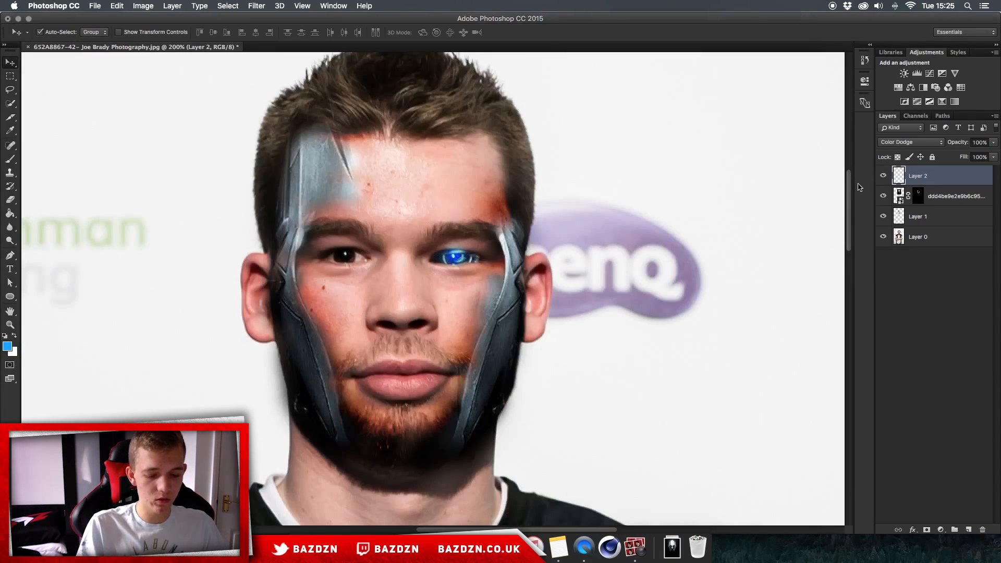
pyautogui.press('super+minus')
pyautogui.press('super+minus')
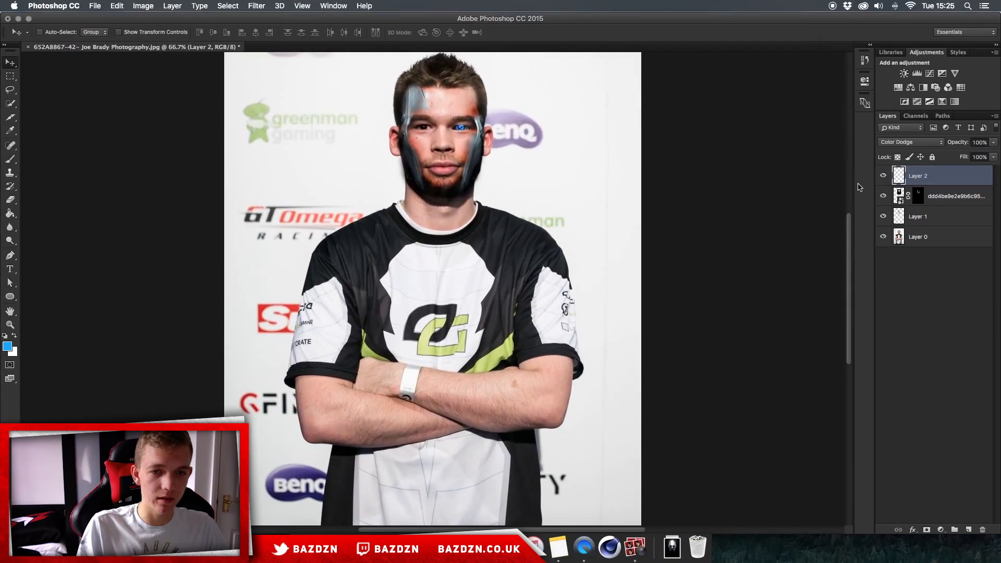
pyautogui.scroll(3, 664, 168)
pyautogui.press('super+minus')
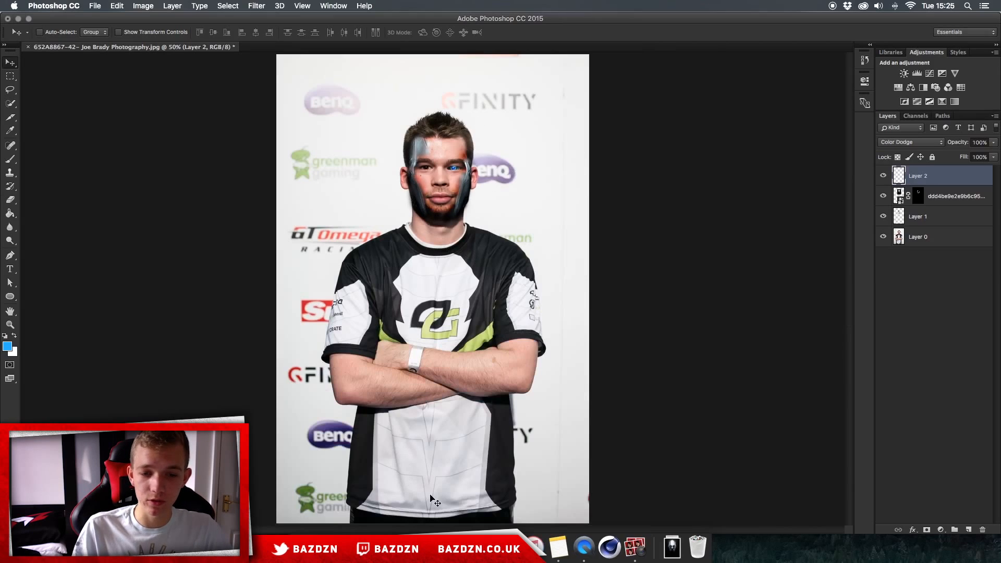
pyautogui.click(454, 547)
pyautogui.scroll(10, 362, 146)
pyautogui.scroll(2, 363, 148)
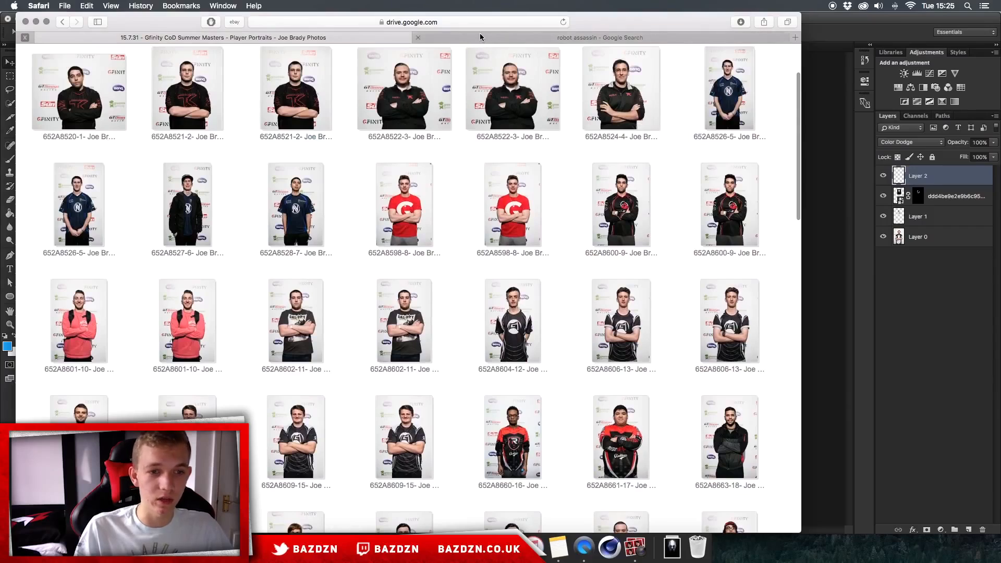
pyautogui.click(498, 35)
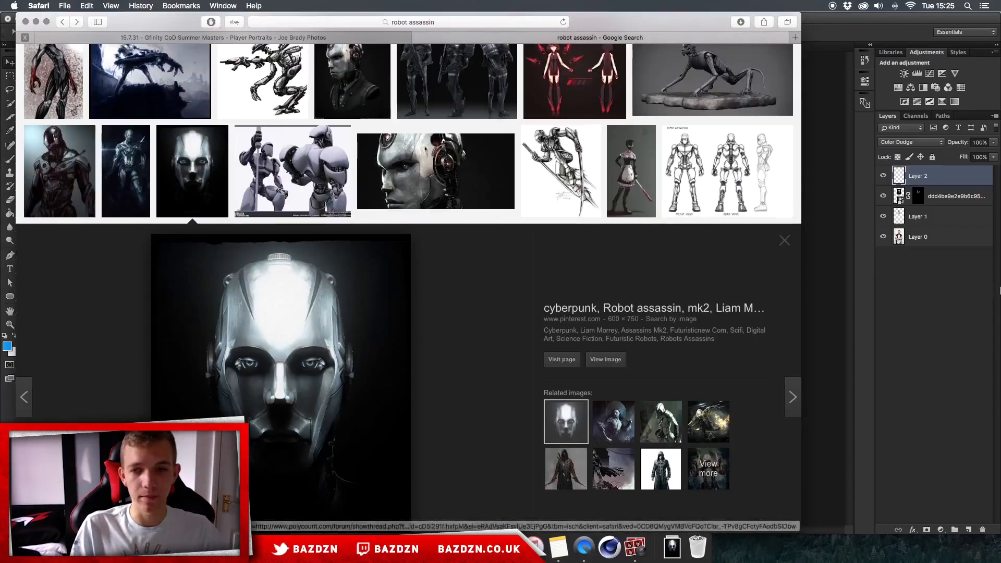
pyautogui.press('super+Tab')
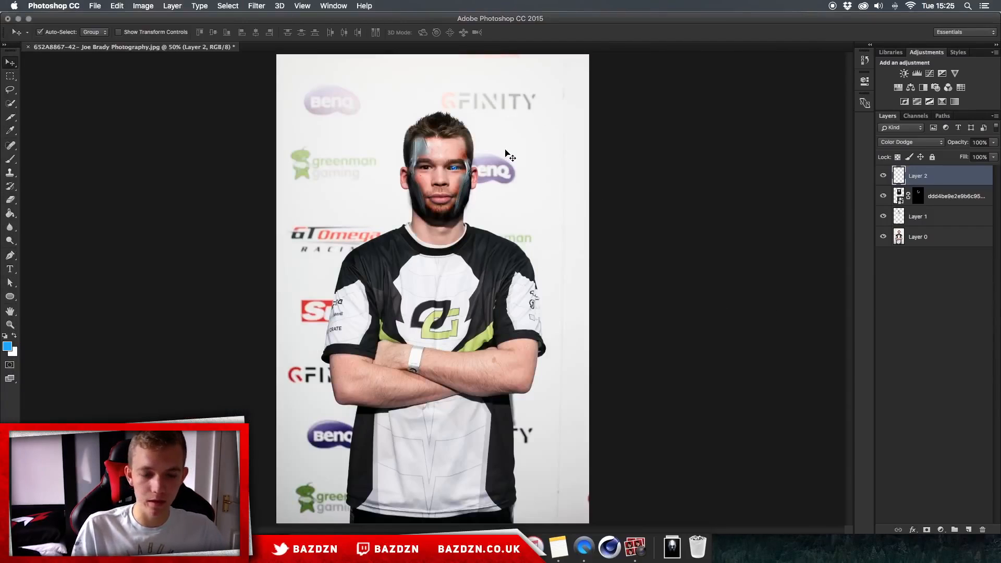
# - Delete the existing effect layers so only the original photo layer remains
pyautogui.press('super+plus')
pyautogui.press('super+plus')
pyautogui.scroll(5, 442, 135)
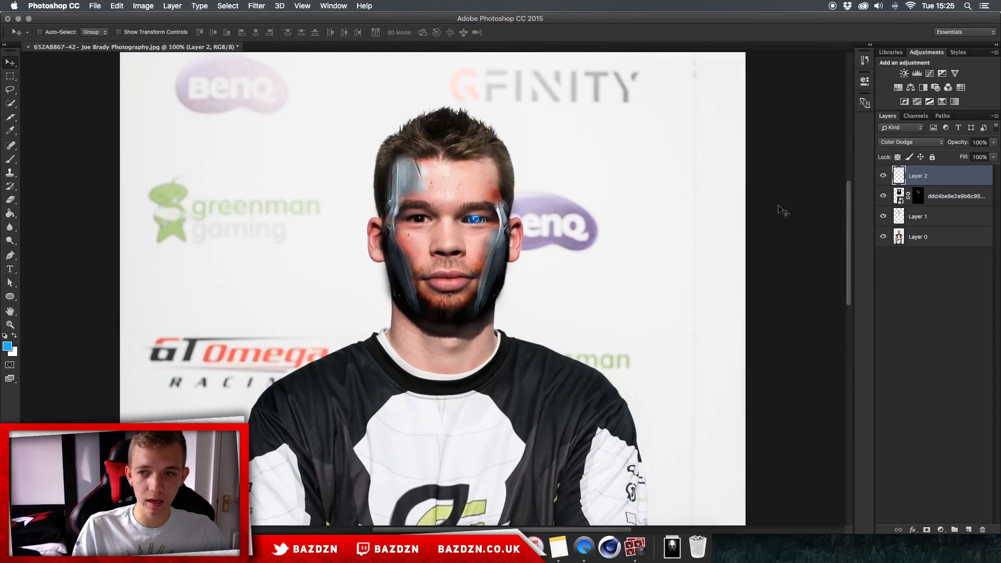
pyautogui.keyDown('shift'); pyautogui.click(939, 219); pyautogui.keyUp('shift')
pyautogui.press('Delete')
# - Drag the robot head image into the document as a new layer
pyautogui.press('super+minus')
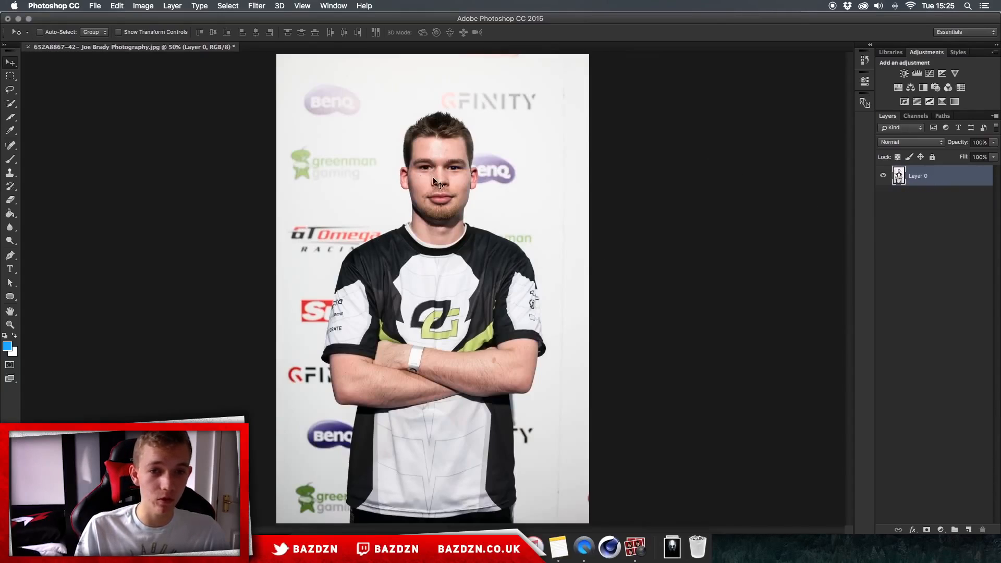
pyautogui.press('super+plus')
pyautogui.press('super+minus')
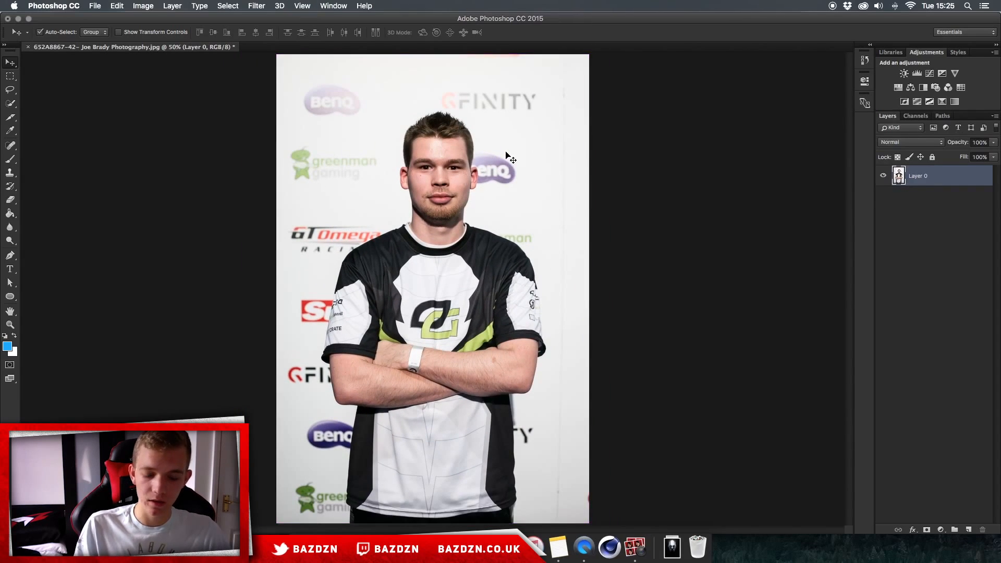
pyautogui.press('super+plus')
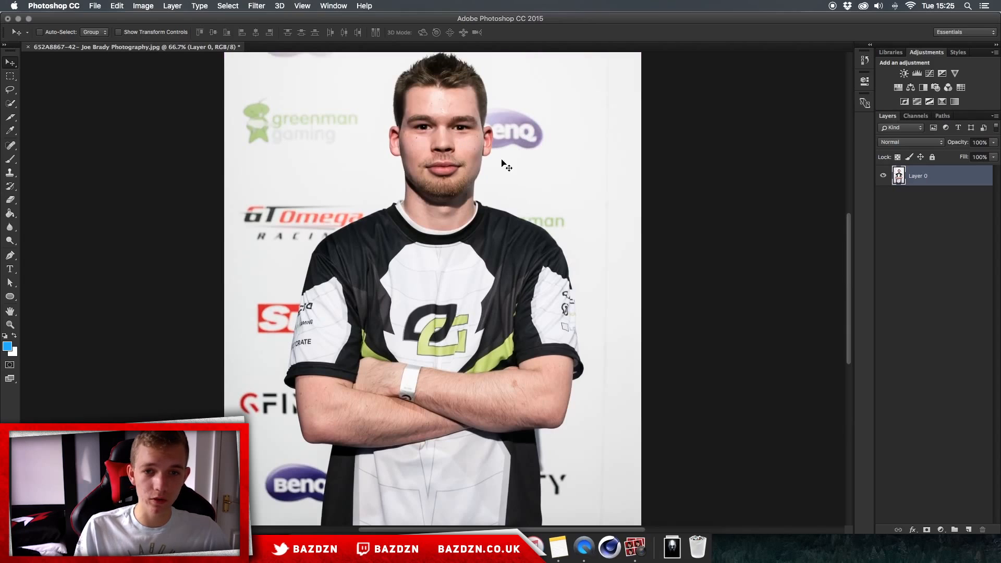
pyautogui.scroll(5, 509, 172)
pyautogui.press('super+plus')
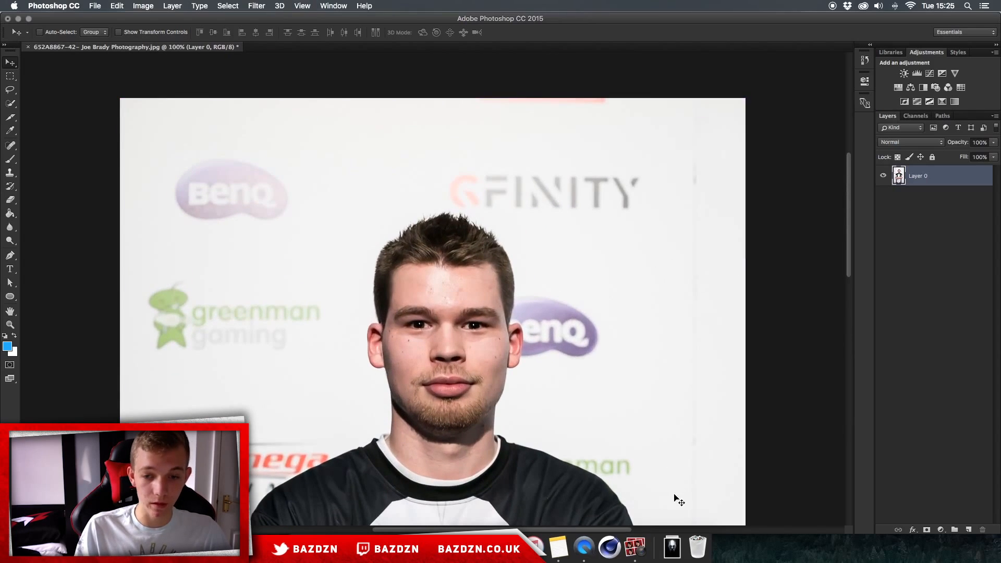
pyautogui.click(672, 548)
pyautogui.moveTo(402, 139); pyautogui.dragTo(395, 250)
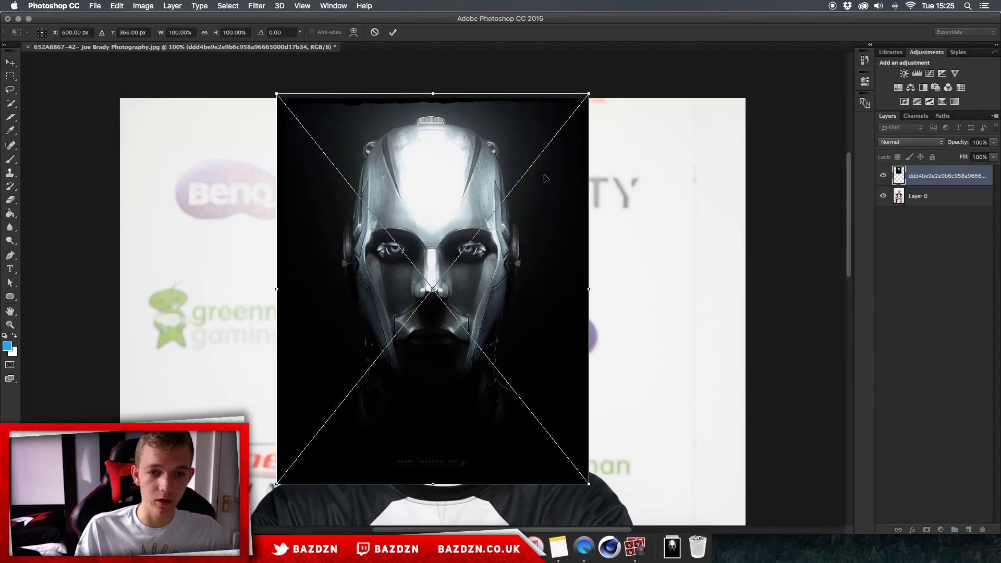
# - Move and enlarge the placed robot image over the portrait and commit the placement
pyautogui.moveTo(526, 197); pyautogui.dragTo(532, 254)
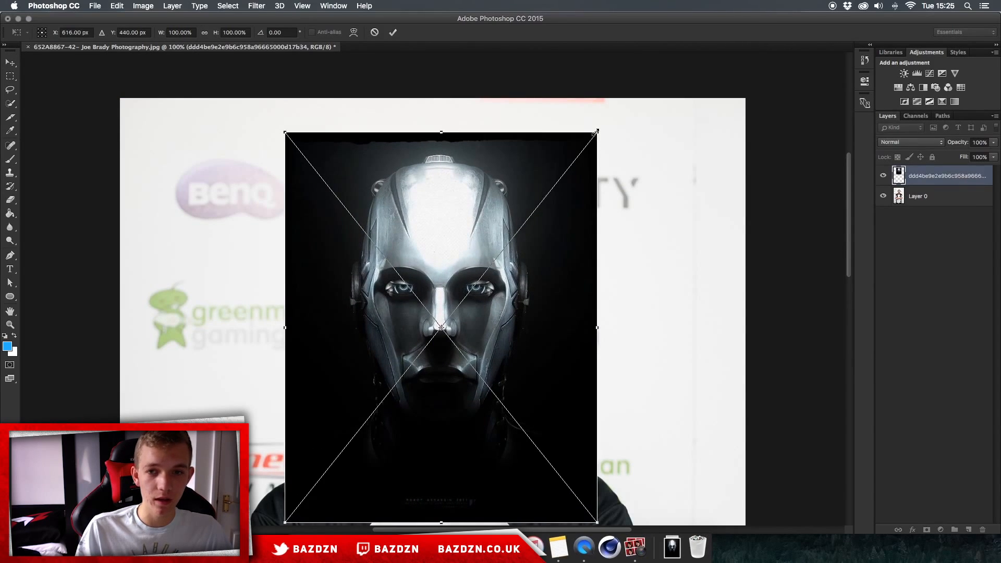
pyautogui.moveTo(592, 139); pyautogui.dragTo(575, 211)
pyautogui.press('Return')
# - Set the robot layer's opacity to 50% and shift it over the subject's face
pyautogui.click(994, 142)
pyautogui.moveTo(995, 153); pyautogui.dragTo(964, 155)
pyautogui.moveTo(561, 223); pyautogui.dragTo(524, 240)
pyautogui.scroll(-4, 424, 228)
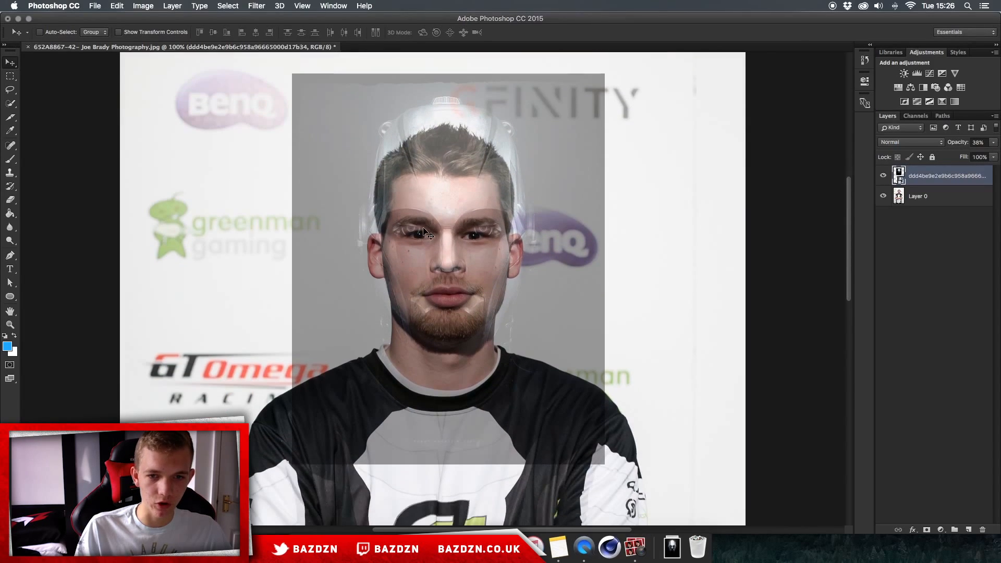
pyautogui.click(993, 142)
pyautogui.moveTo(964, 154); pyautogui.dragTo(971, 155)
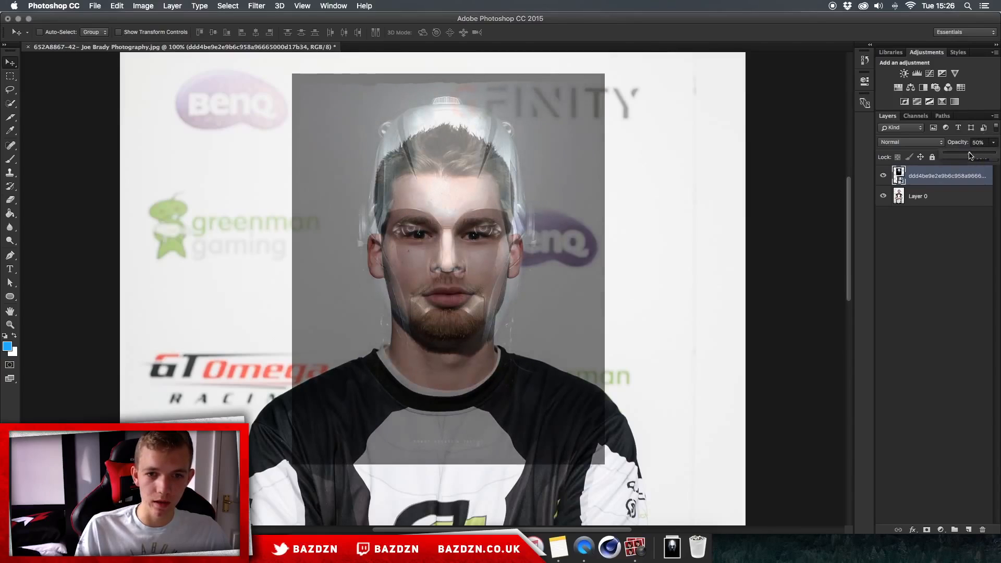
# - Scale the robot layer down to about 74% and align its eyes and nose with the subject's face
pyautogui.press('super+t')
pyautogui.moveTo(606, 73); pyautogui.dragTo(546, 108)
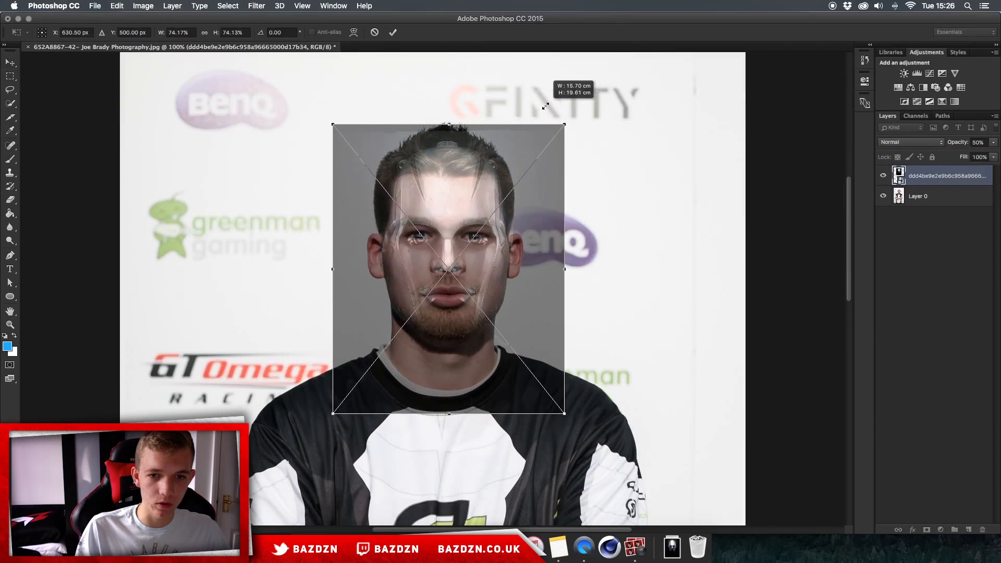
pyautogui.press('super+plus')
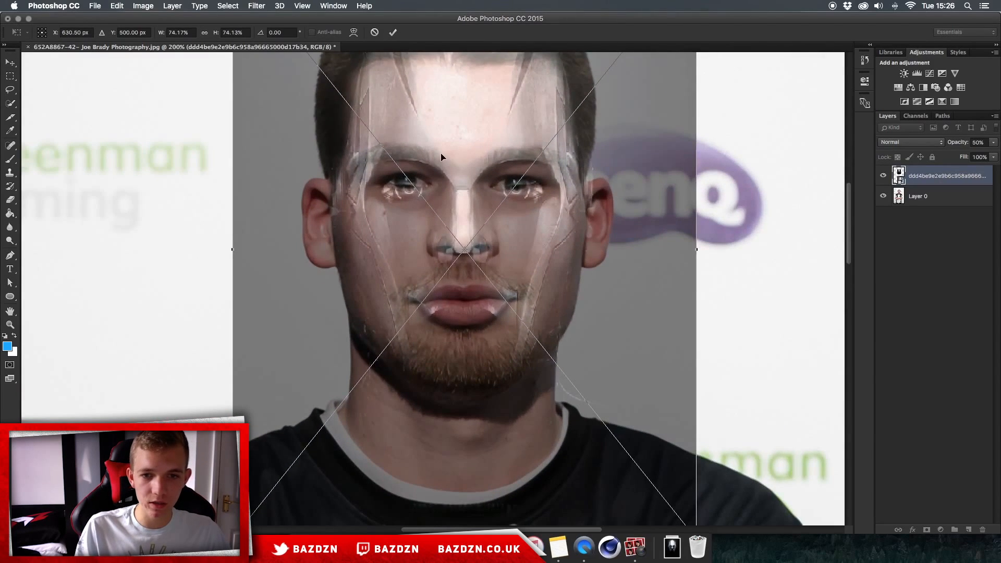
pyautogui.scroll(2, 454, 242)
pyautogui.moveTo(435, 241); pyautogui.dragTo(437, 234)
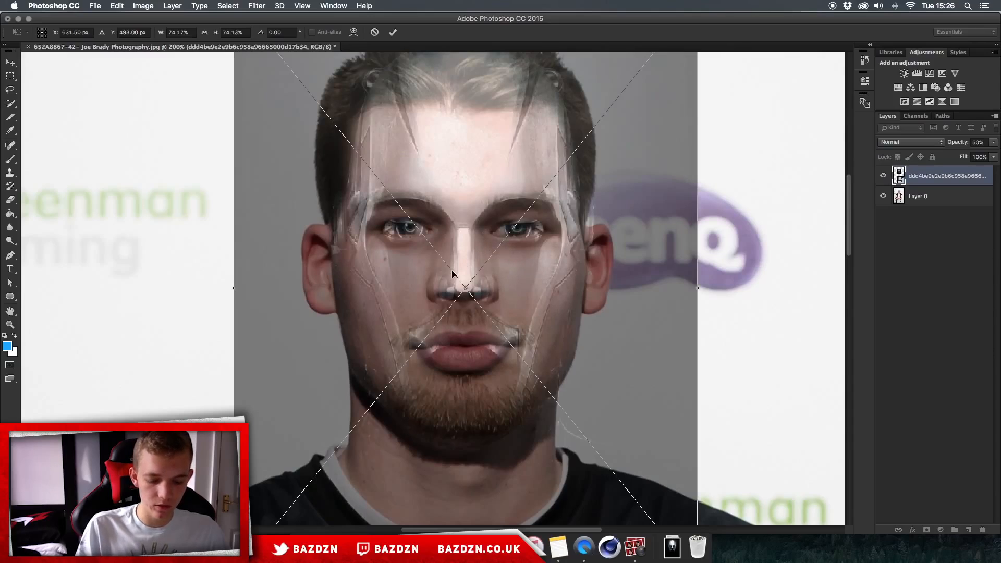
pyautogui.press('super+minus')
pyautogui.press('Return')
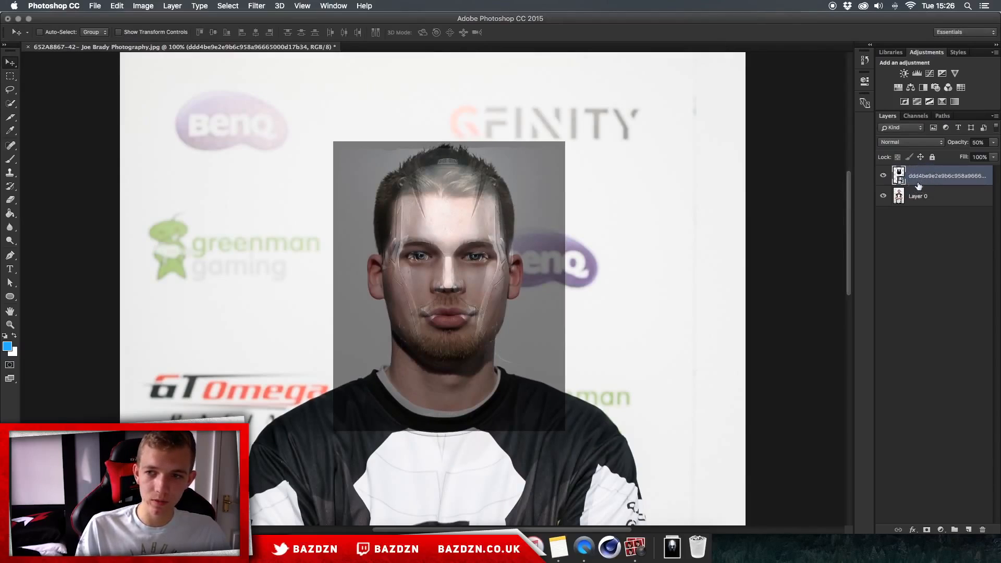
# - Add a layer mask to the robot layer and erase across it with a large eraser to hide the robot image
pyautogui.click(926, 530)
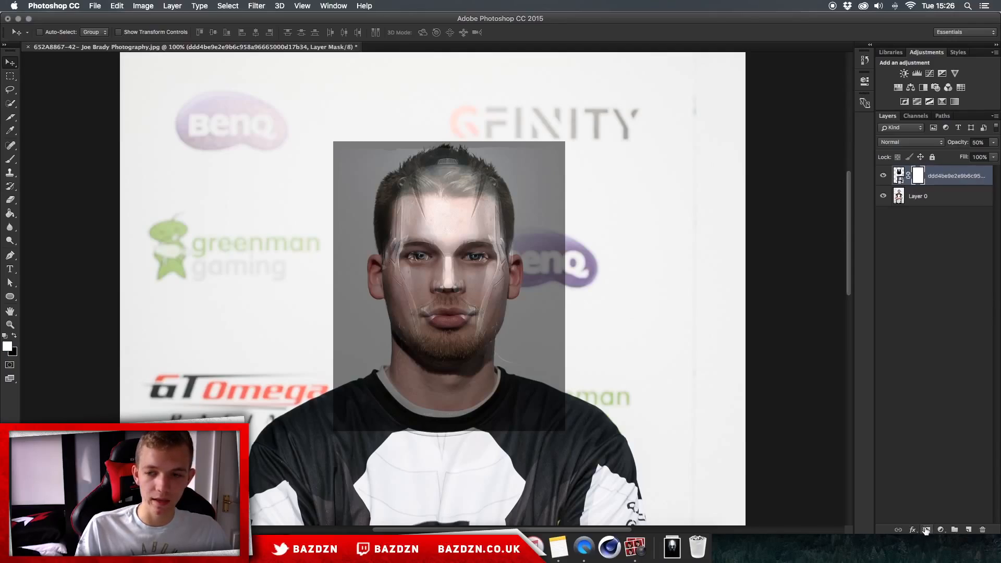
pyautogui.click(10, 200)
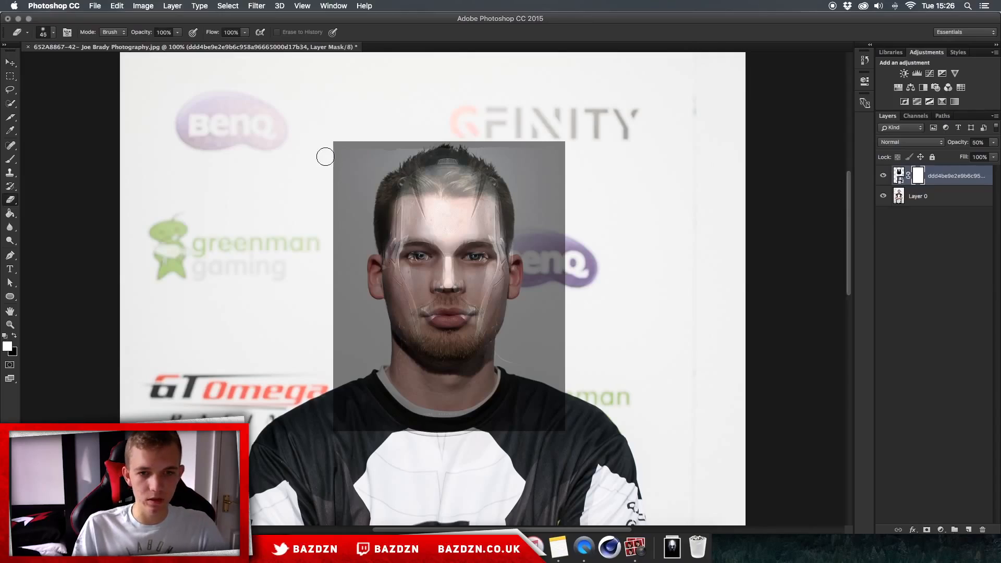
pyautogui.press(']')
pyautogui.press(']')
pyautogui.press(']')
pyautogui.press(']')
pyautogui.press(']')
pyautogui.press(']')
pyautogui.press(']')
pyautogui.press(']')
pyautogui.press(']')
pyautogui.press(']')
pyautogui.press(']')
pyautogui.moveTo(329, 159)
pyautogui.mouseDown()
pyautogui.moveTo(410, 214)
pyautogui.moveTo(346, 68)
pyautogui.moveTo(224, 346)
pyautogui.mouseUp()
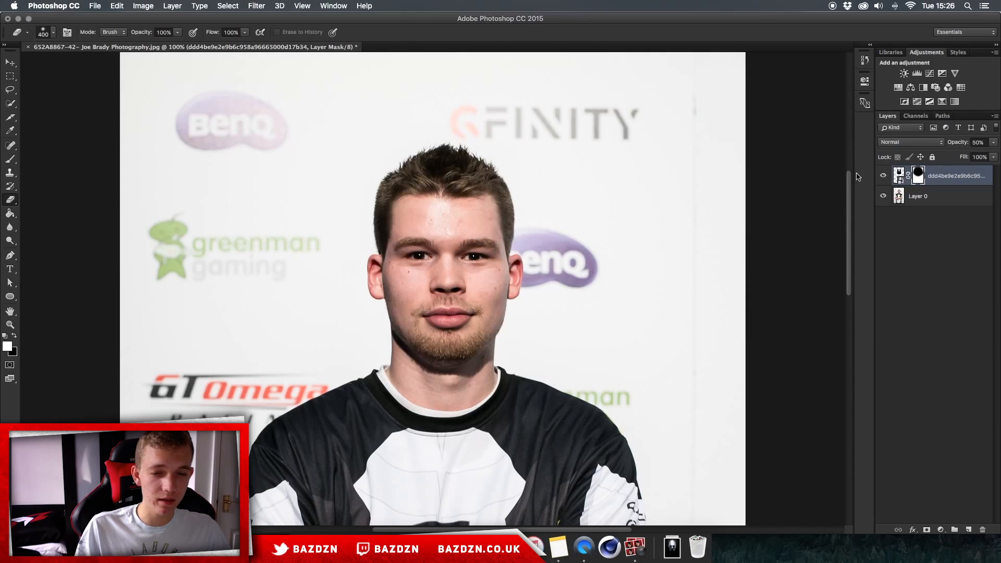
# - Switch to the Brush tool and pick a soft round brush with 0% hardness
pyautogui.press('super+minus')
pyautogui.press('super+plus')
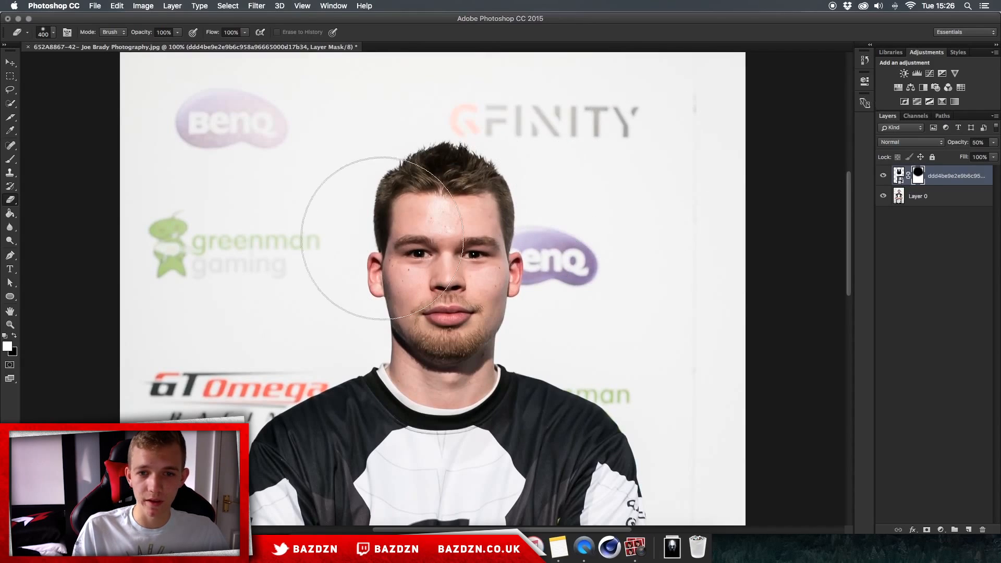
pyautogui.press('super+plus')
pyautogui.scroll(-10, 555, 249)
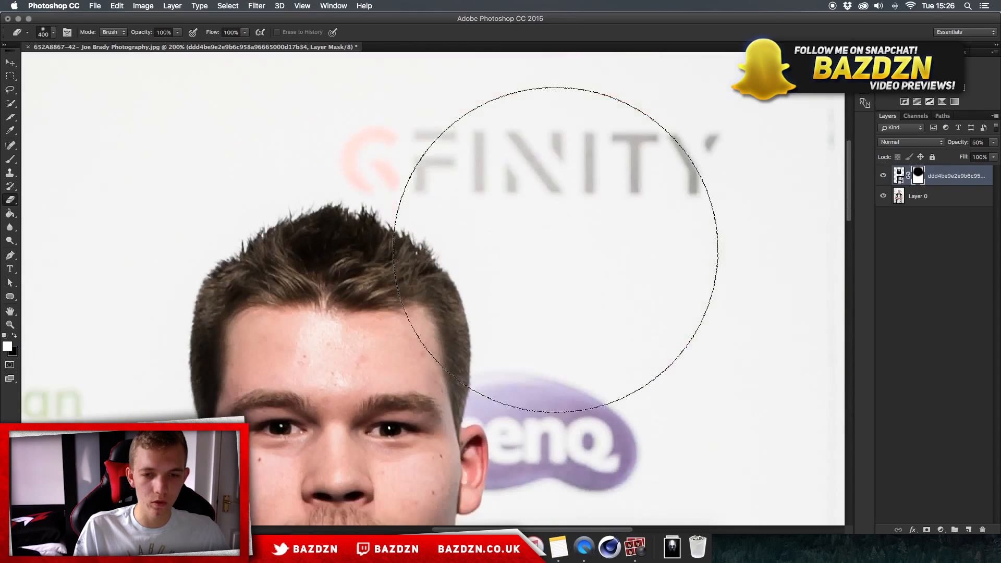
pyautogui.press('b')
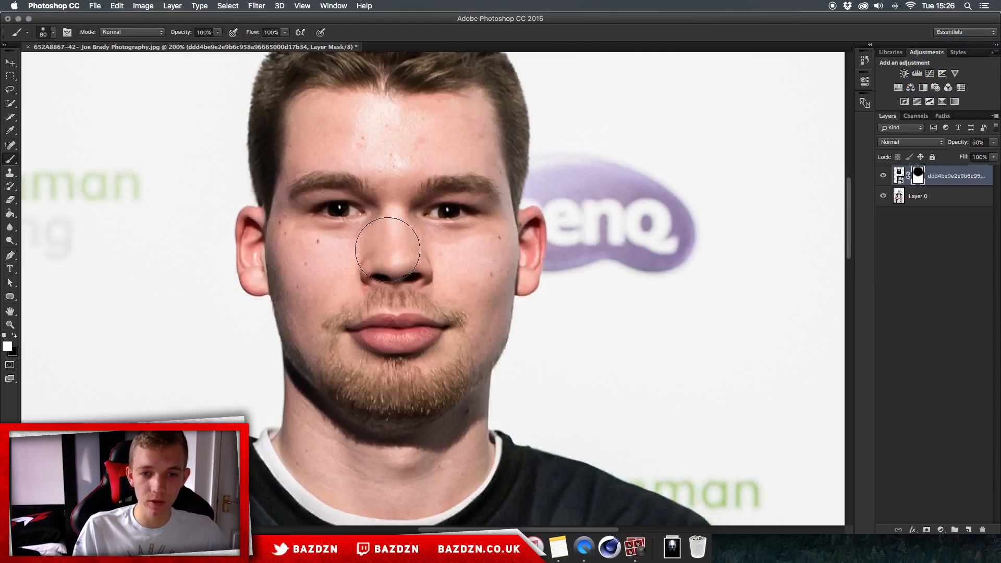
pyautogui.scroll(3, 391, 244)
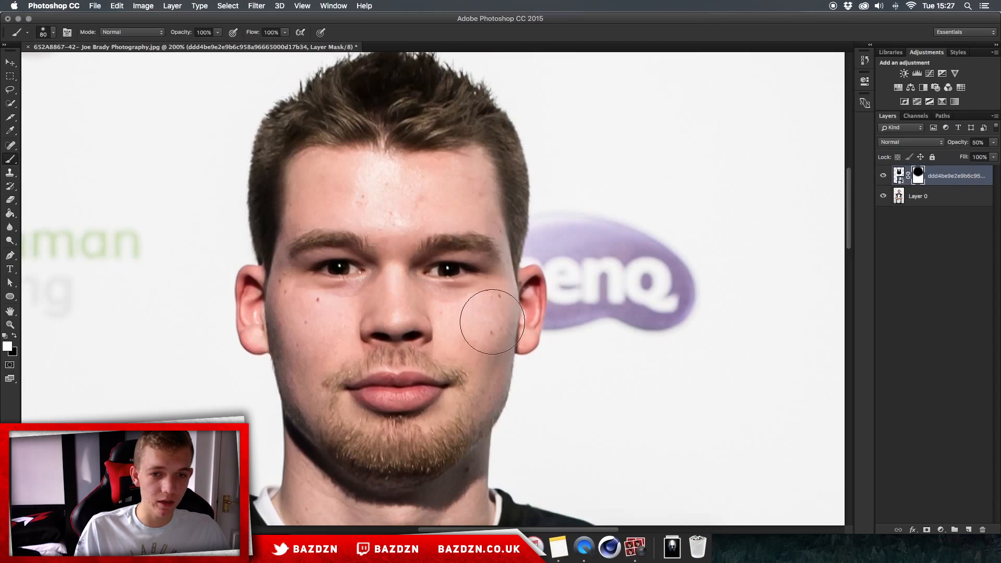
pyautogui.press('super+plus')
pyautogui.press('super+plus')
pyautogui.press('[')
pyautogui.press('[')
pyautogui.press('[')
pyautogui.press('[')
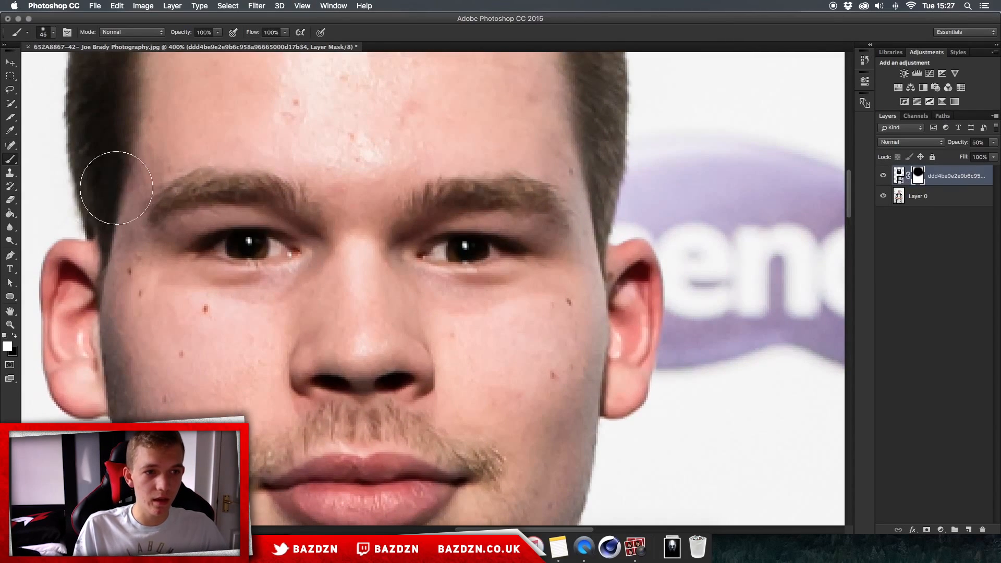
pyautogui.click(11, 160)
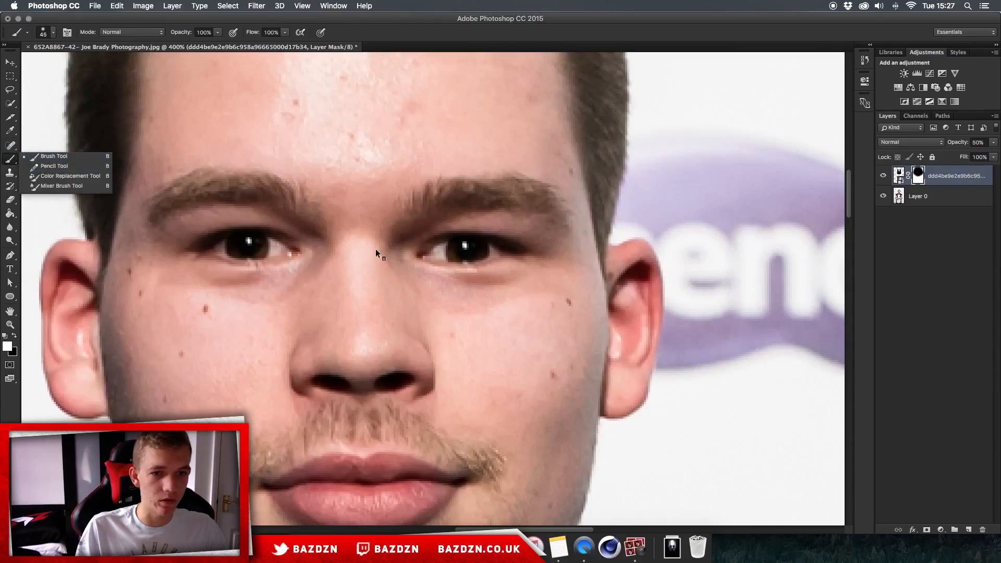
pyautogui.rightClick(459, 251)
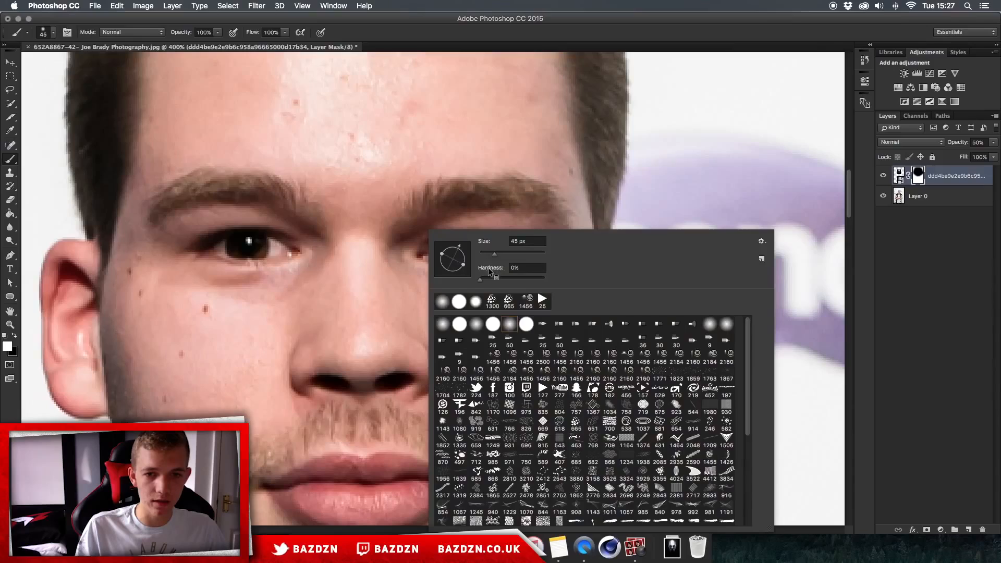
pyautogui.click(544, 280)
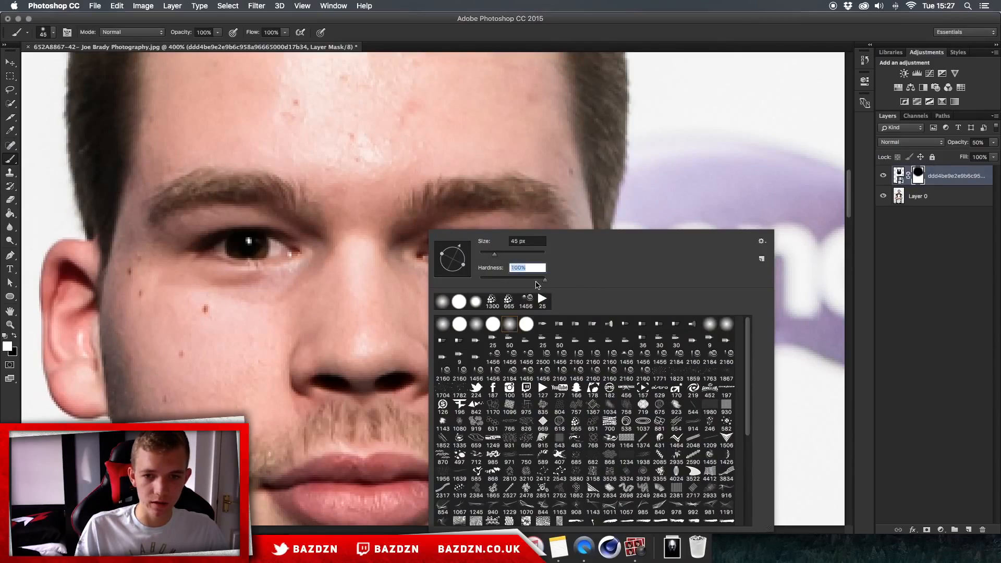
pyautogui.click(510, 324)
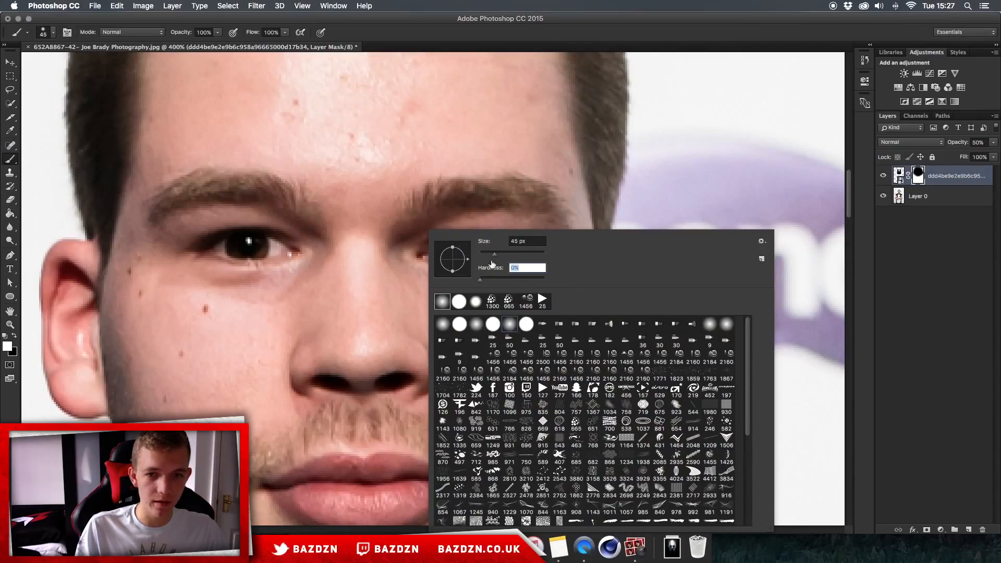
pyautogui.click(475, 208)
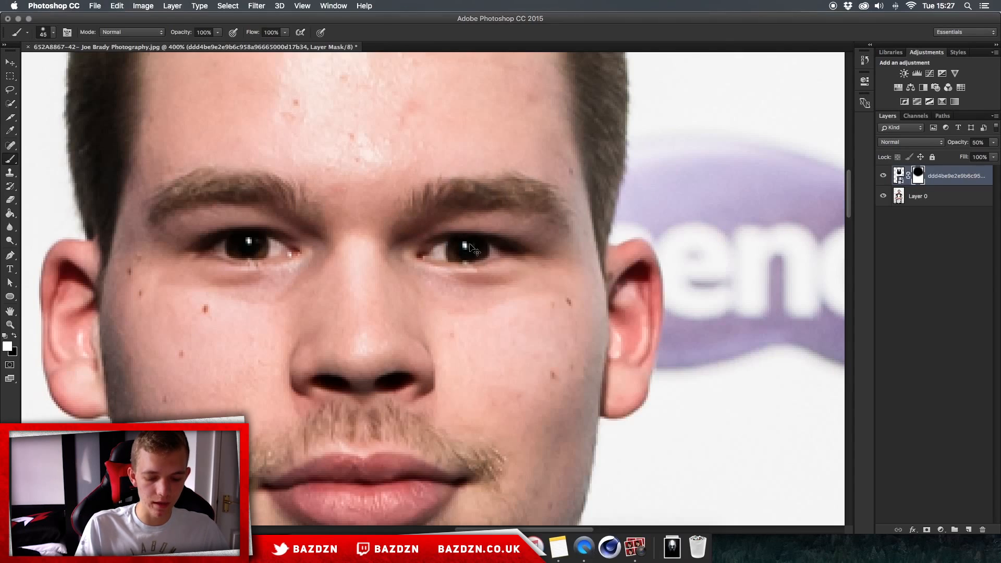
# - Paint on the mask over the subject's left eye with a small brush to reveal the robot eye
pyautogui.press('super+plus')
pyautogui.press('super+plus')
pyautogui.press(']')
pyautogui.press(']')
pyautogui.press(']')
pyautogui.press(']')
pyautogui.press(']')
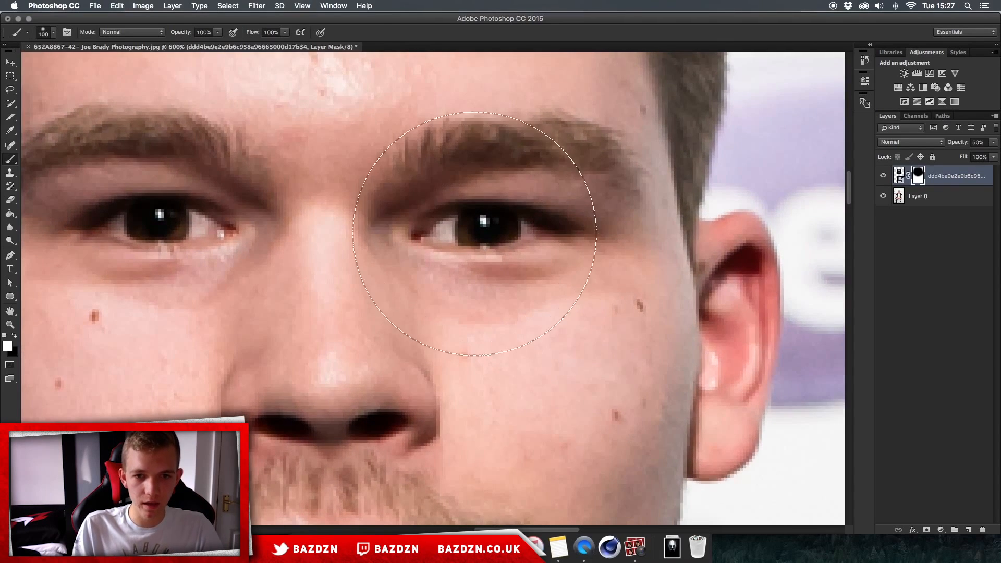
pyautogui.press('[')
pyautogui.press('[')
pyautogui.press('[')
pyautogui.press('[')
pyautogui.press('[')
pyautogui.press('[')
pyautogui.press('[')
pyautogui.press('[')
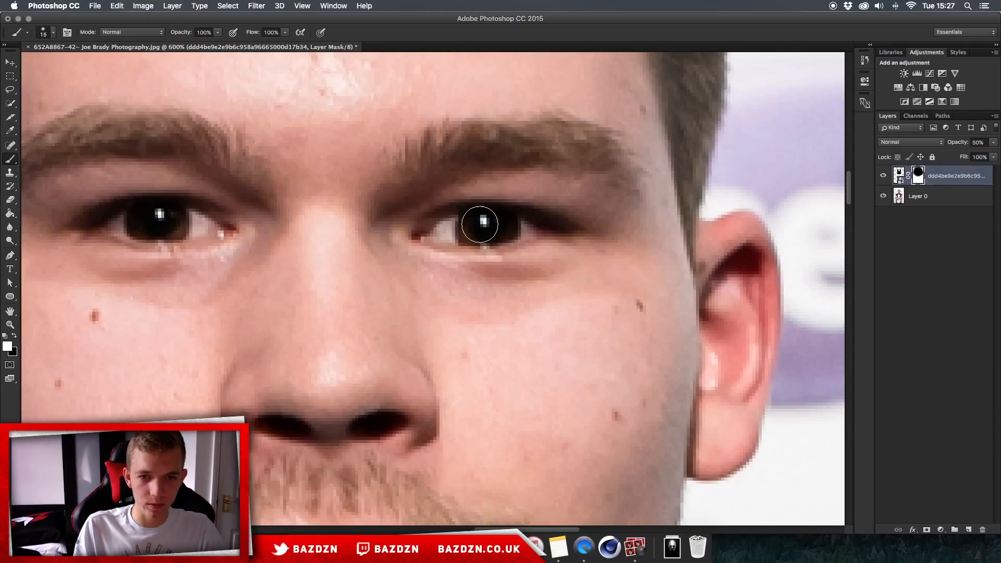
pyautogui.moveTo(463, 225)
pyautogui.mouseDown()
pyautogui.moveTo(445, 237)
pyautogui.moveTo(476, 237)
pyautogui.moveTo(464, 237)
pyautogui.moveTo(490, 224)
pyautogui.moveTo(517, 225)
pyautogui.moveTo(482, 237)
pyautogui.moveTo(519, 233)
pyautogui.moveTo(494, 229)
pyautogui.mouseUp()
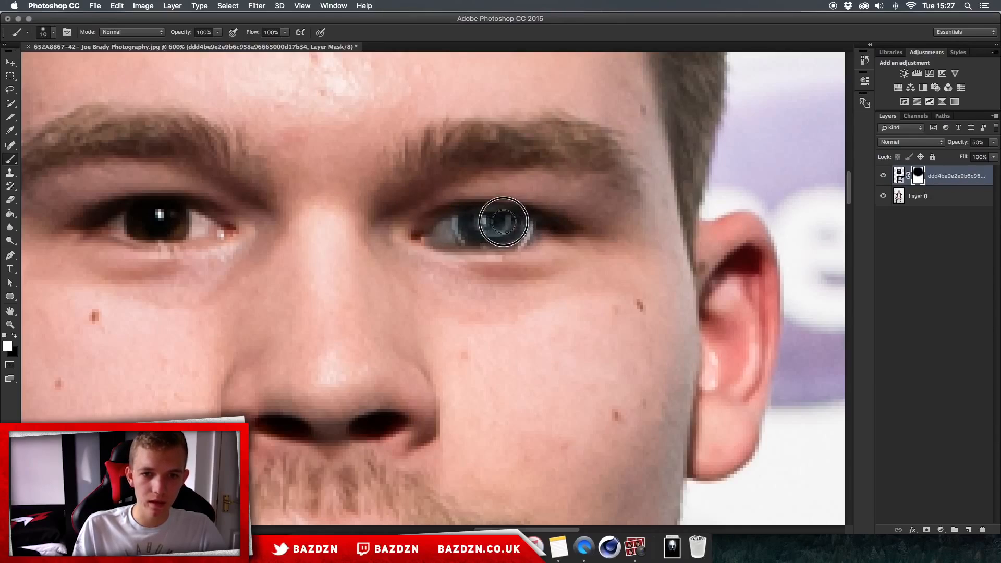
pyautogui.moveTo(436, 226)
pyautogui.mouseDown()
pyautogui.moveTo(456, 215)
pyautogui.moveTo(550, 225)
pyautogui.moveTo(536, 223)
pyautogui.mouseUp()
pyautogui.press('super+minus')
pyautogui.press('super+minus')
pyautogui.press('super+minus')
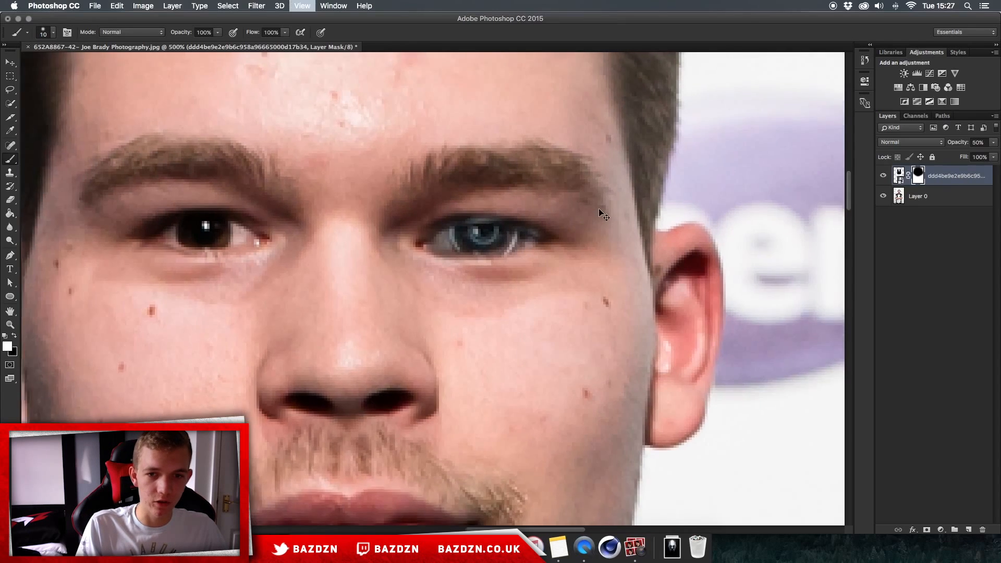
pyautogui.press('super+minus')
pyautogui.press('super+minus')
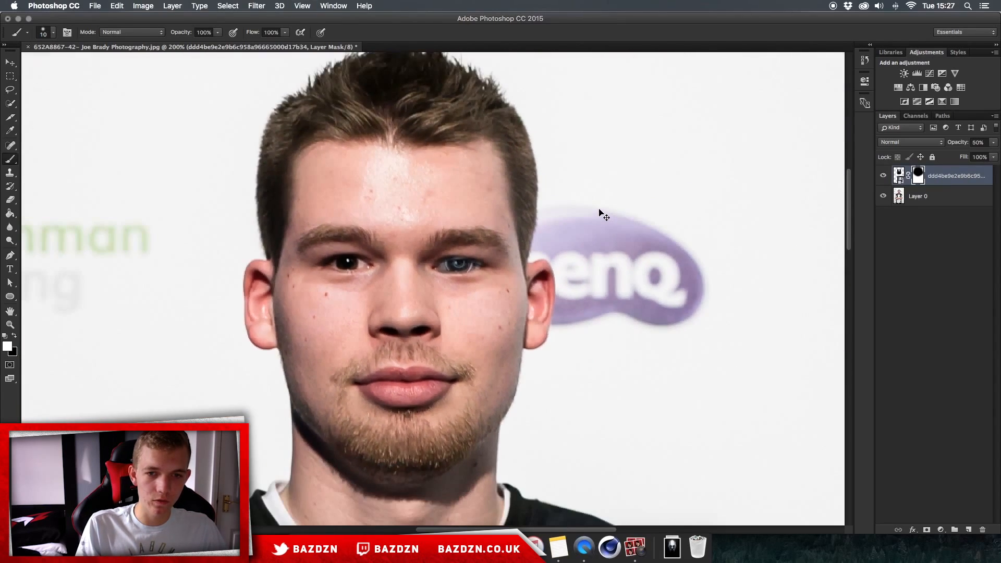
pyautogui.press('super+plus')
pyautogui.press('super+plus')
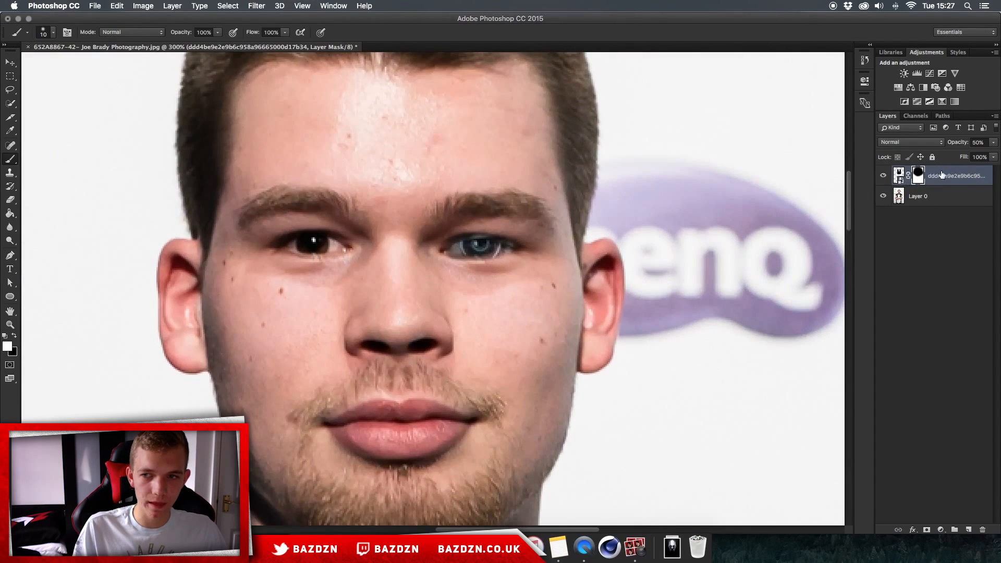
pyautogui.press('super+plus')
pyautogui.press('super+plus')
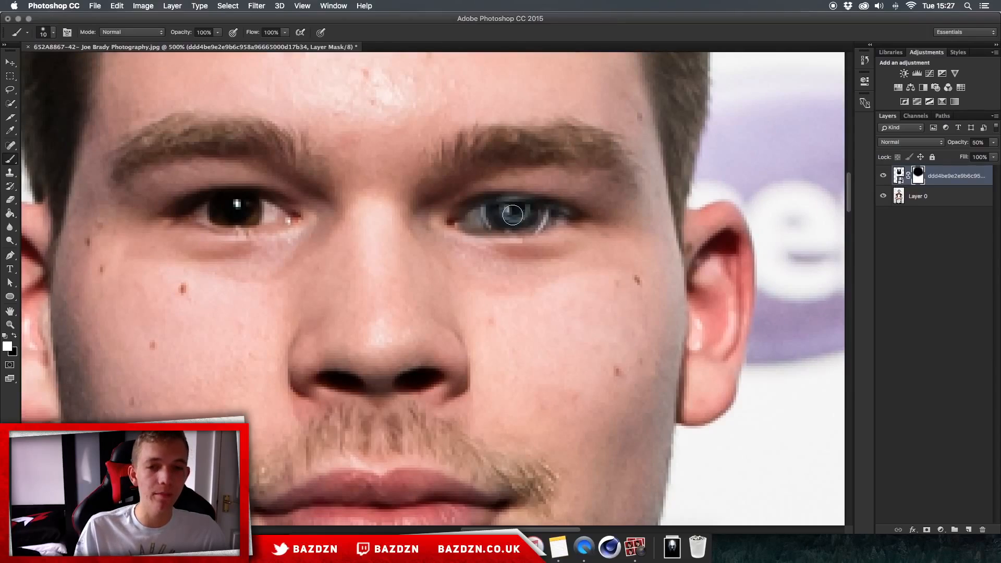
pyautogui.moveTo(498, 315)
pyautogui.mouseDown()
pyautogui.moveTo(494, 375)
pyautogui.moveTo(398, 217)
pyautogui.moveTo(467, 194)
pyautogui.mouseUp()
pyautogui.press('super+z')
pyautogui.press('super+minus')
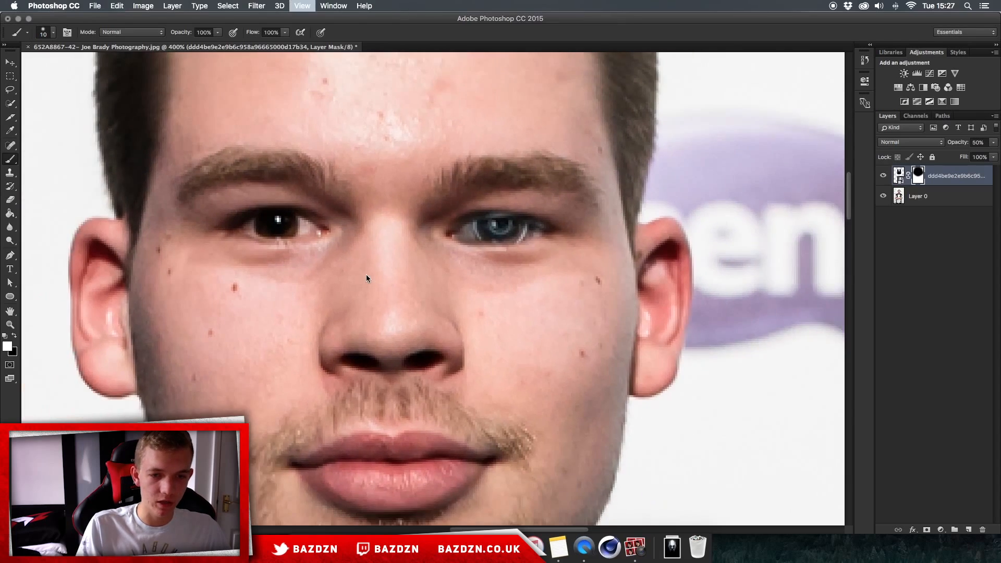
pyautogui.press('super+minus')
pyautogui.press(']')
pyautogui.press(']')
pyautogui.press(']')
pyautogui.press(']')
pyautogui.press(']')
pyautogui.press(']')
pyautogui.press(']')
pyautogui.press(']')
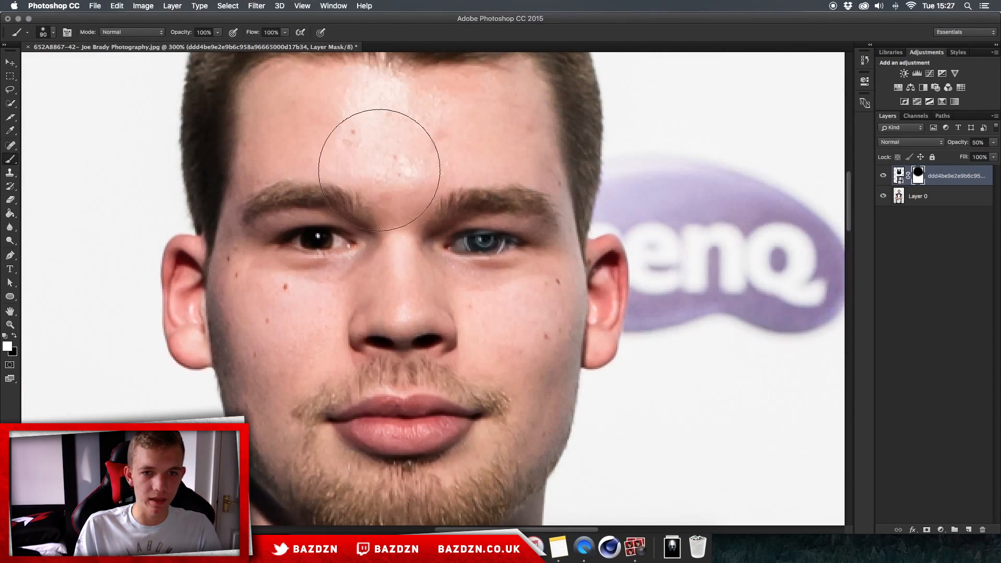
pyautogui.moveTo(304, 175)
pyautogui.mouseDown()
pyautogui.moveTo(320, 300)
pyautogui.moveTo(244, 279)
pyautogui.moveTo(280, 278)
pyautogui.moveTo(282, 342)
pyautogui.mouseUp()
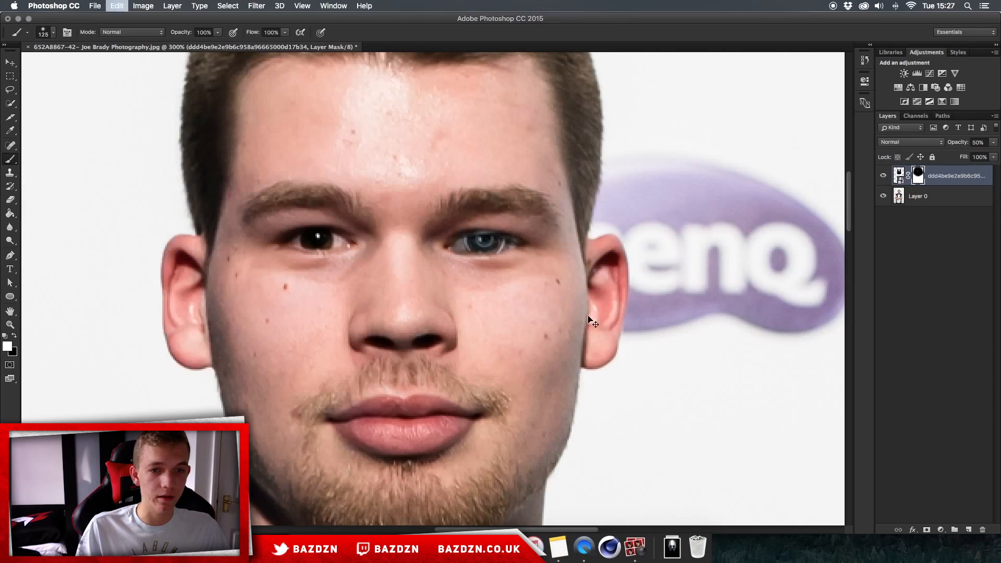
pyautogui.press('super+minus')
pyautogui.press('super+minus')
pyautogui.press('super+minus')
pyautogui.press('super+minus')
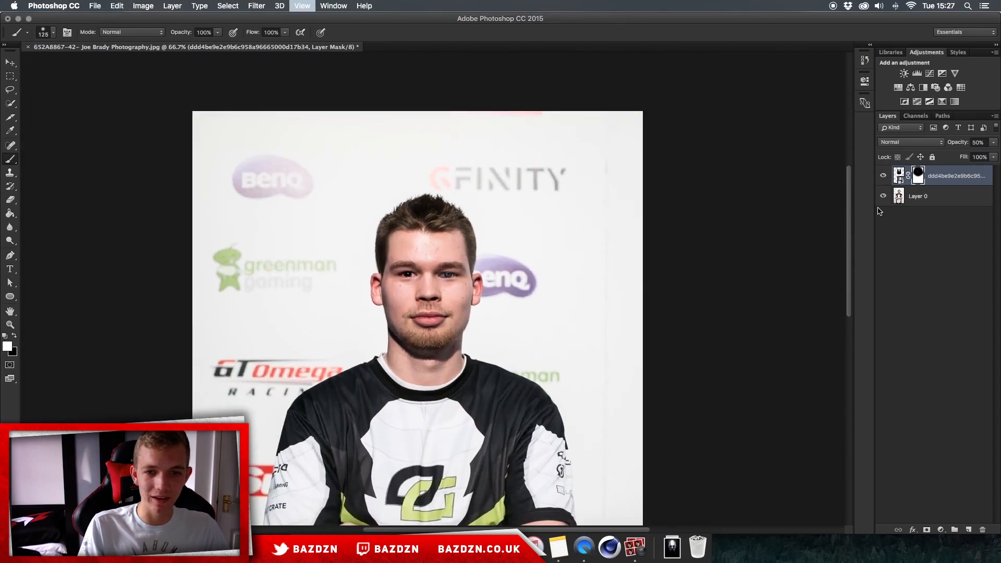
# - Raise the robot layer's opacity to 100%
pyautogui.press('super+plus')
pyautogui.press('super+plus')
pyautogui.press('super+plus')
pyautogui.press('super+plus')
pyautogui.scroll(3, 519, 231)
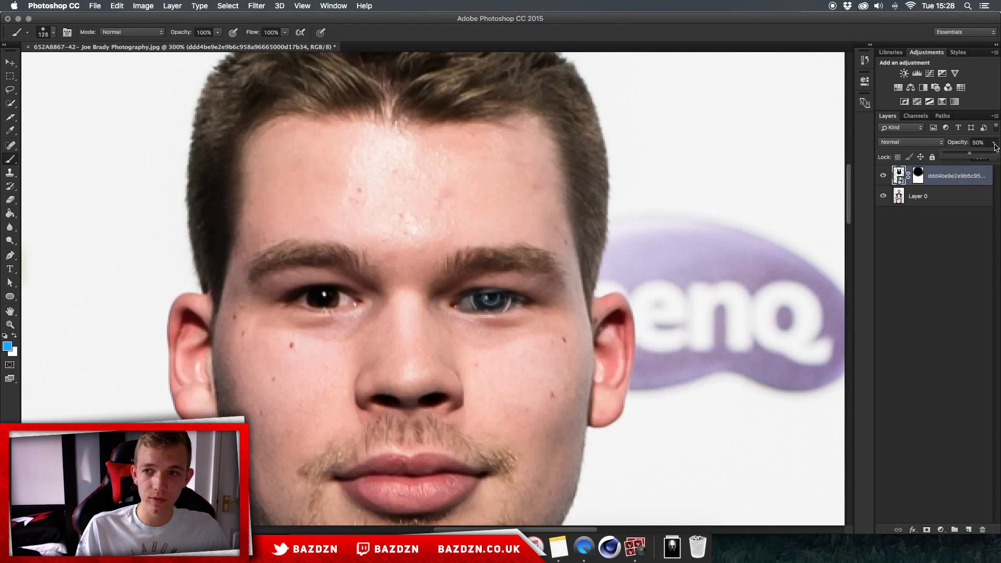
pyautogui.moveTo(988, 156); pyautogui.dragTo(1000, 152)
# - Target the layer mask, reset the default colours and paint the eye's inner corner with a smaller brush
pyautogui.scroll(-2, 493, 282)
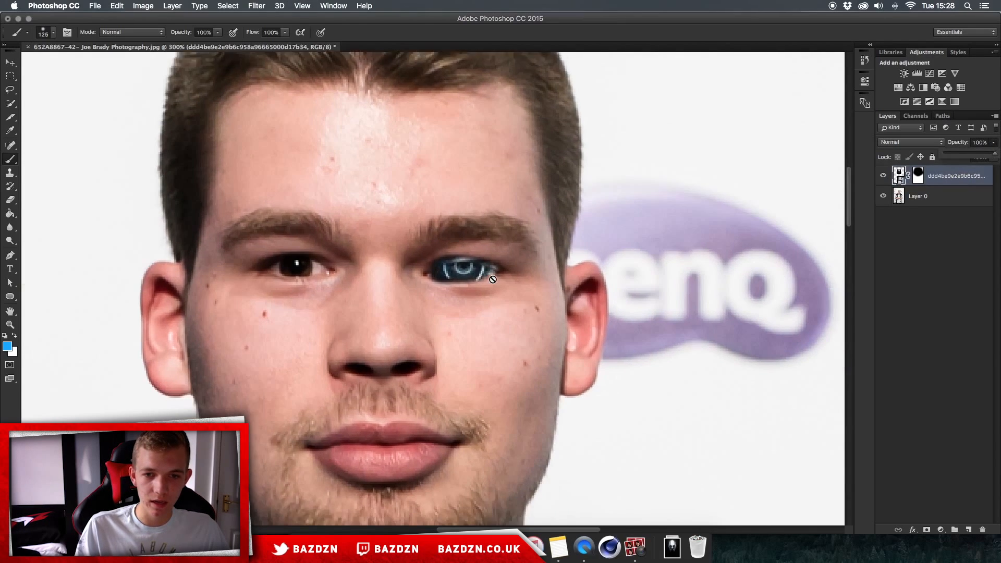
pyautogui.press('super+plus')
pyautogui.press('super+plus')
pyautogui.press('super+plus')
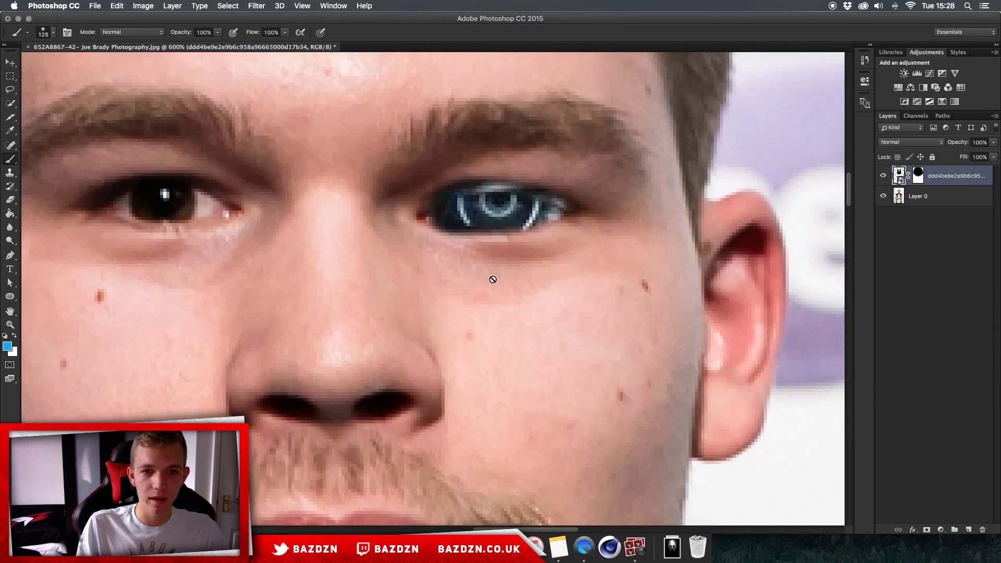
pyautogui.click(919, 175)
pyautogui.press('d')
pyautogui.press('[')
pyautogui.press('[')
pyautogui.press('[')
pyautogui.press('[')
pyautogui.press('[')
pyautogui.press('[')
pyautogui.press('[')
pyautogui.press('[')
pyautogui.press('[')
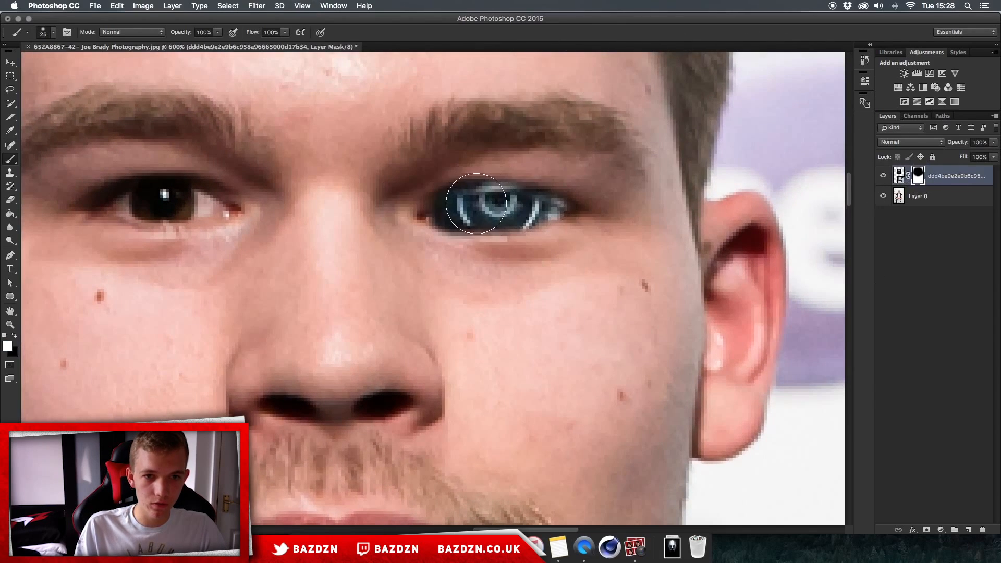
pyautogui.moveTo(437, 213); pyautogui.dragTo(450, 209)
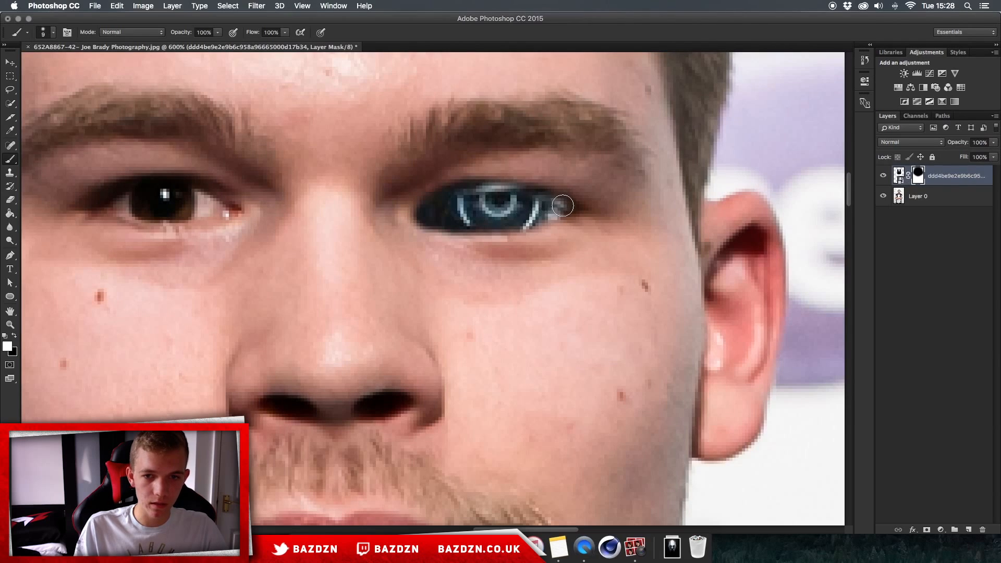
# - Paint on the mask along the eye's outer corner with a tiny brush to reveal more of the robot eye
pyautogui.press('super+minus')
pyautogui.press('super+minus')
pyautogui.press('super+minus')
pyautogui.press('super+plus')
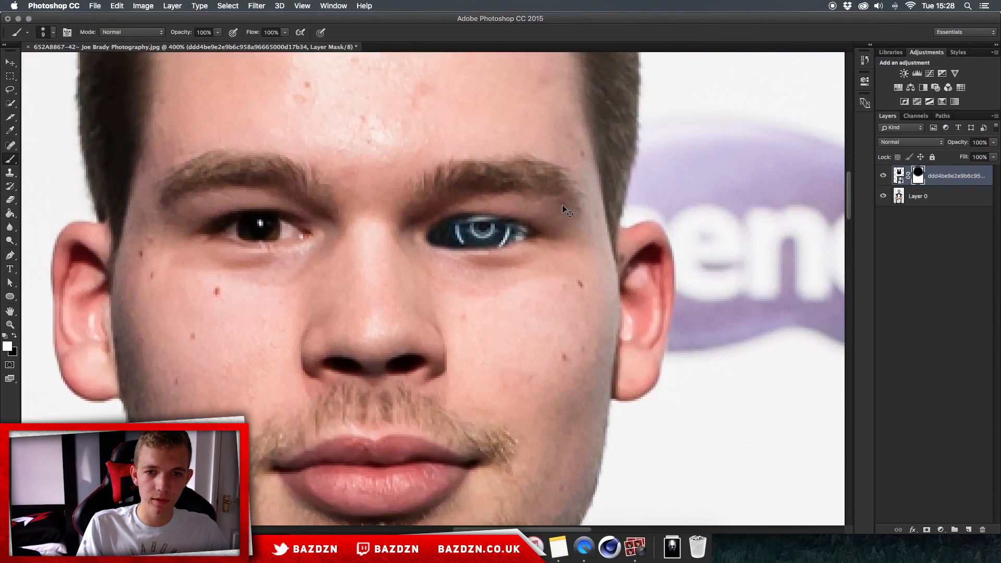
pyautogui.press('[')
pyautogui.press('[')
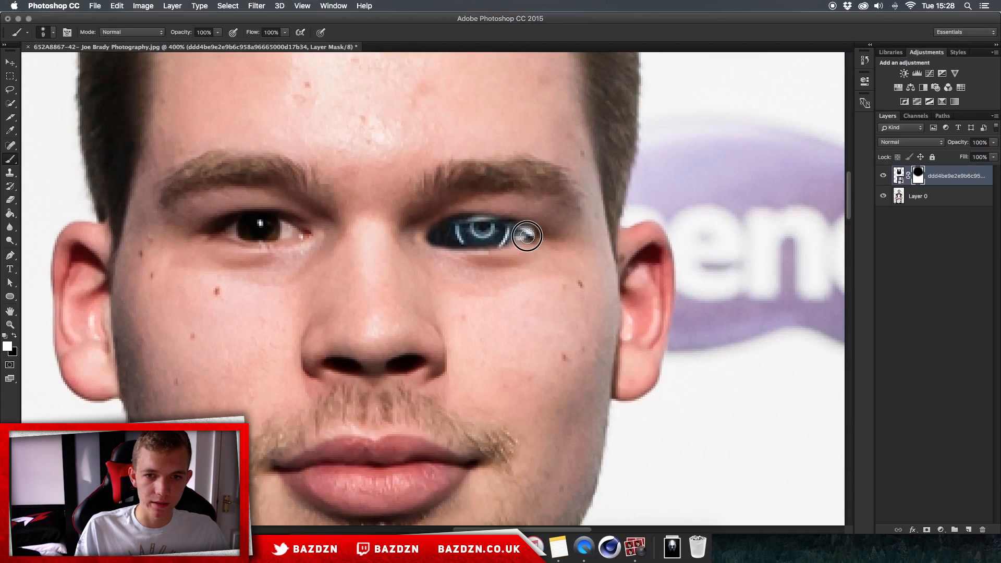
pyautogui.moveTo(479, 223); pyautogui.dragTo(453, 230)
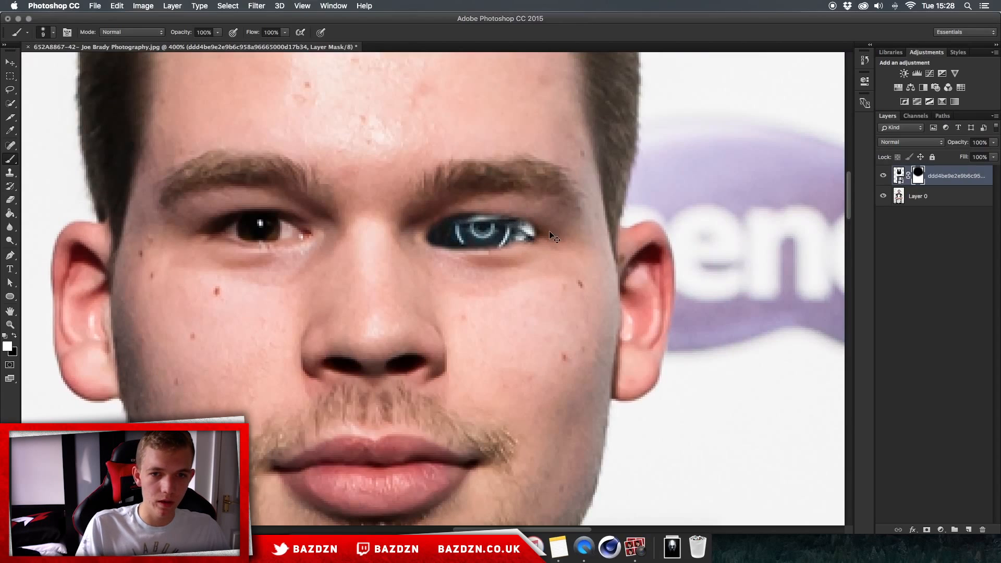
# - Set the soft brush to 50 px, enlarge it, and paint down the right cheek to reveal the robot's metal jaw
pyautogui.press('super+minus')
pyautogui.press('super+minus')
pyautogui.press('super+plus')
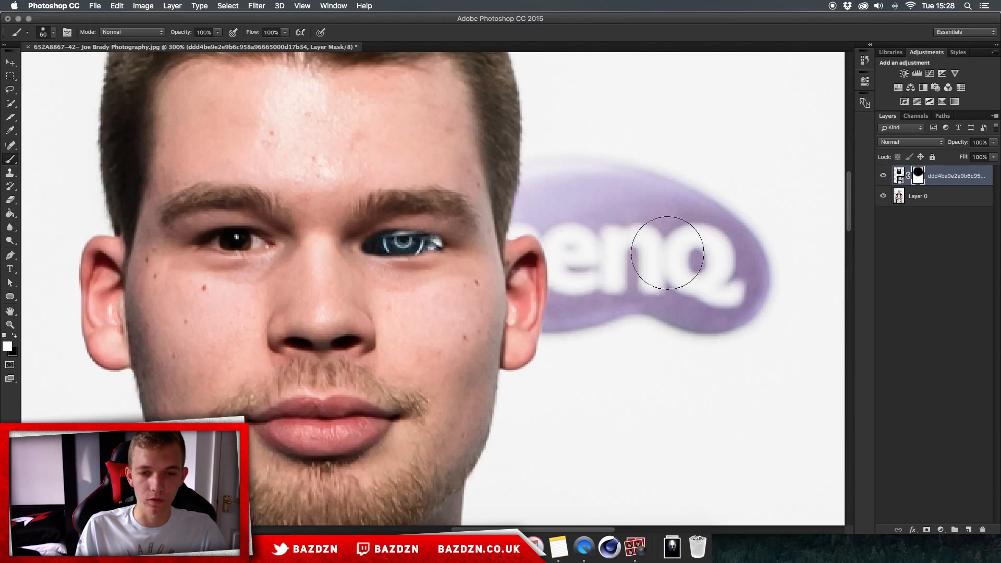
pyautogui.rightClick(471, 287)
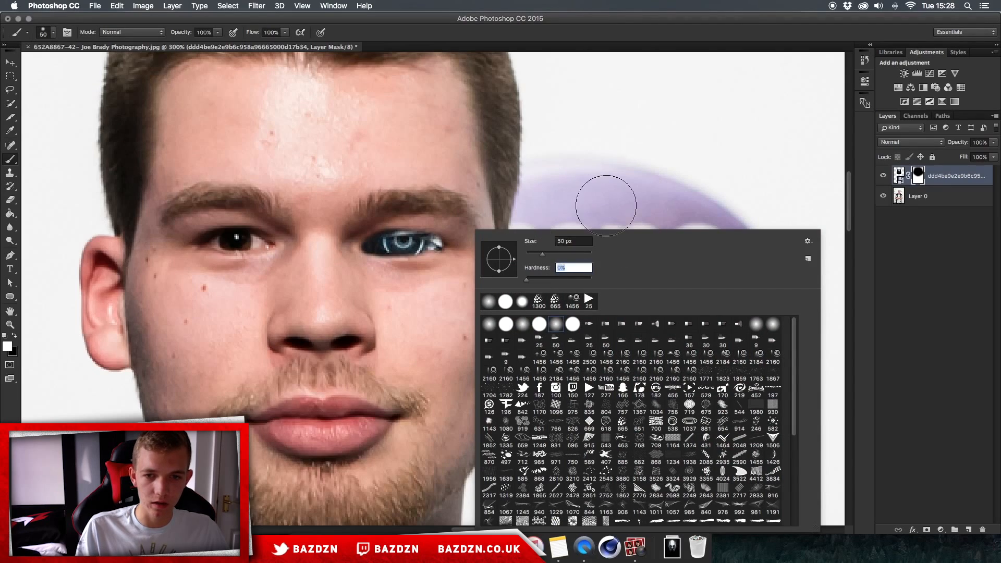
pyautogui.press('Return')
pyautogui.press(']')
pyautogui.moveTo(477, 336)
pyautogui.mouseDown()
pyautogui.moveTo(454, 354)
pyautogui.moveTo(435, 459)
pyautogui.moveTo(465, 389)
pyautogui.mouseUp()
pyautogui.moveTo(467, 427); pyautogui.dragTo(478, 361)
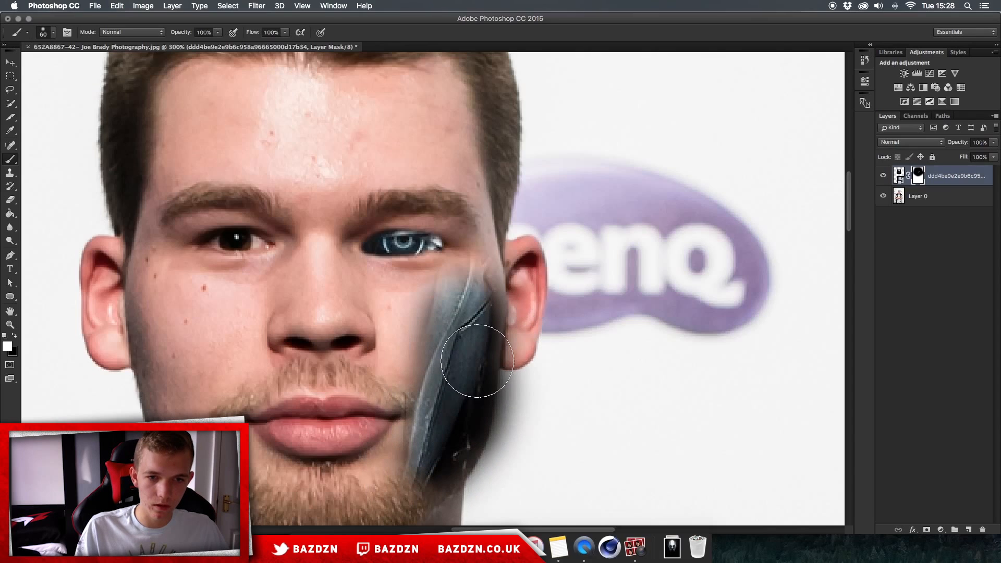
# - Keep painting on the layer mask down the cheek and along the jaw to reveal more of the robot's metal plate
pyautogui.moveTo(405, 342); pyautogui.dragTo(465, 390)
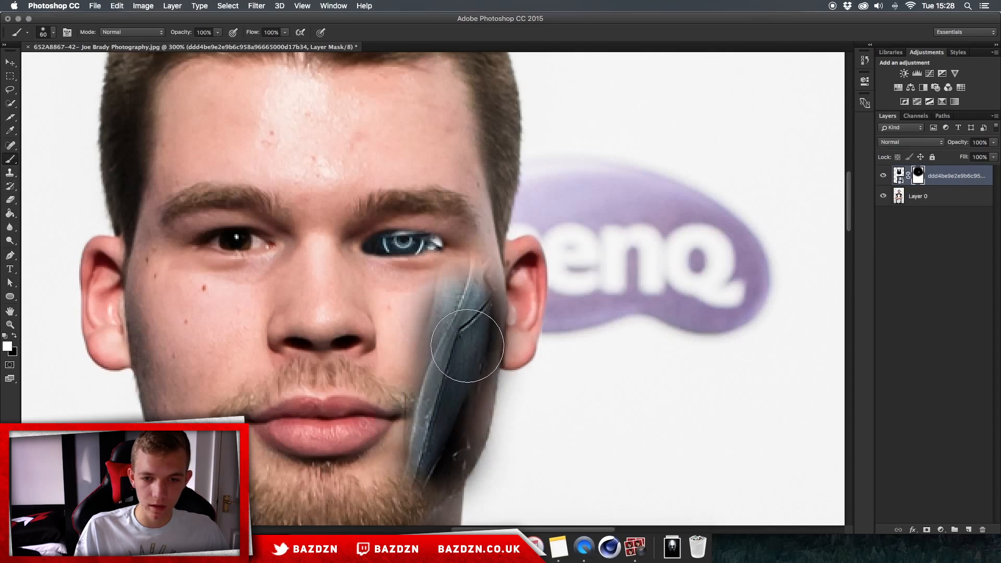
pyautogui.scroll(-5, 467, 345)
pyautogui.moveTo(417, 282)
pyautogui.mouseDown()
pyautogui.moveTo(355, 304)
pyautogui.moveTo(416, 267)
pyautogui.mouseUp()
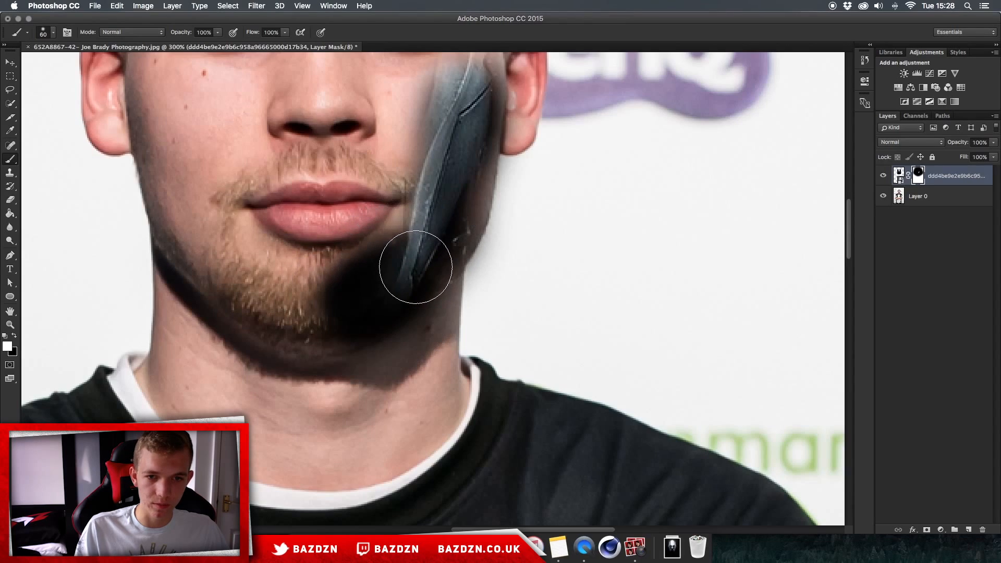
pyautogui.scroll(5, 414, 257)
pyautogui.moveTo(428, 400); pyautogui.dragTo(437, 359)
pyautogui.scroll(4, 444, 283)
pyautogui.moveTo(433, 322)
pyautogui.mouseDown()
pyautogui.moveTo(433, 269)
pyautogui.moveTo(453, 302)
pyautogui.moveTo(446, 251)
pyautogui.moveTo(448, 334)
pyautogui.mouseUp()
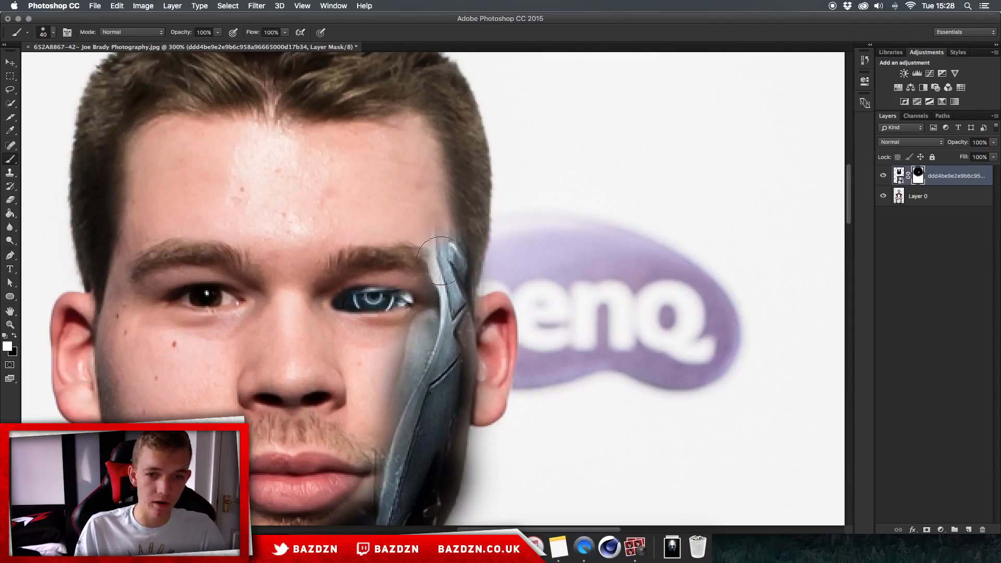
# - Shrink the brush and paint on the mask up the temple to extend the robot plate onto the forehead
pyautogui.press('p')
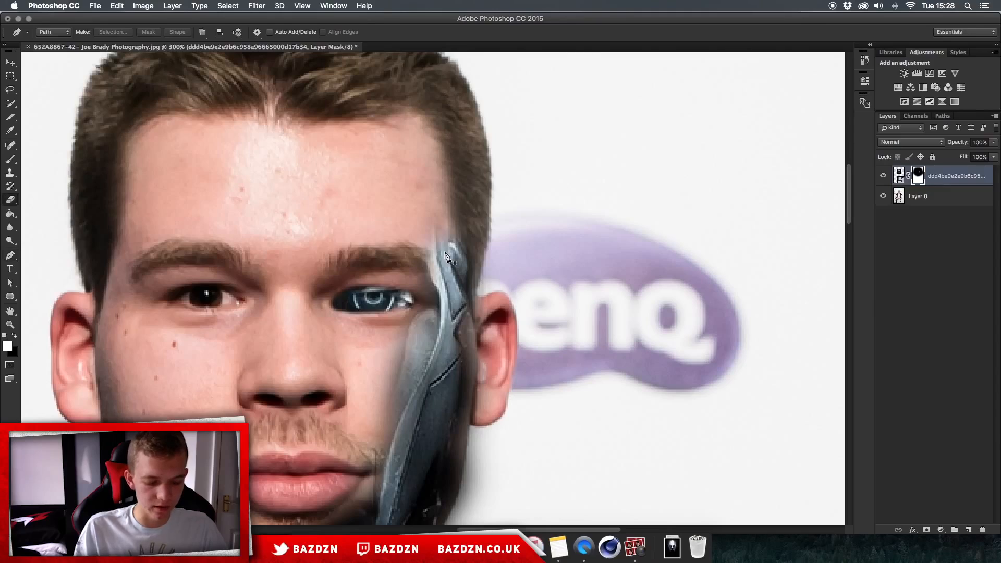
pyautogui.press('e')
pyautogui.press('[')
pyautogui.press('[')
pyautogui.press('[')
pyautogui.press('b')
pyautogui.moveTo(442, 249)
pyautogui.mouseDown()
pyautogui.moveTo(402, 139)
pyautogui.moveTo(413, 161)
pyautogui.moveTo(370, 152)
pyautogui.mouseUp()
pyautogui.press(']')
pyautogui.press(']')
pyautogui.scroll(4, 418, 157)
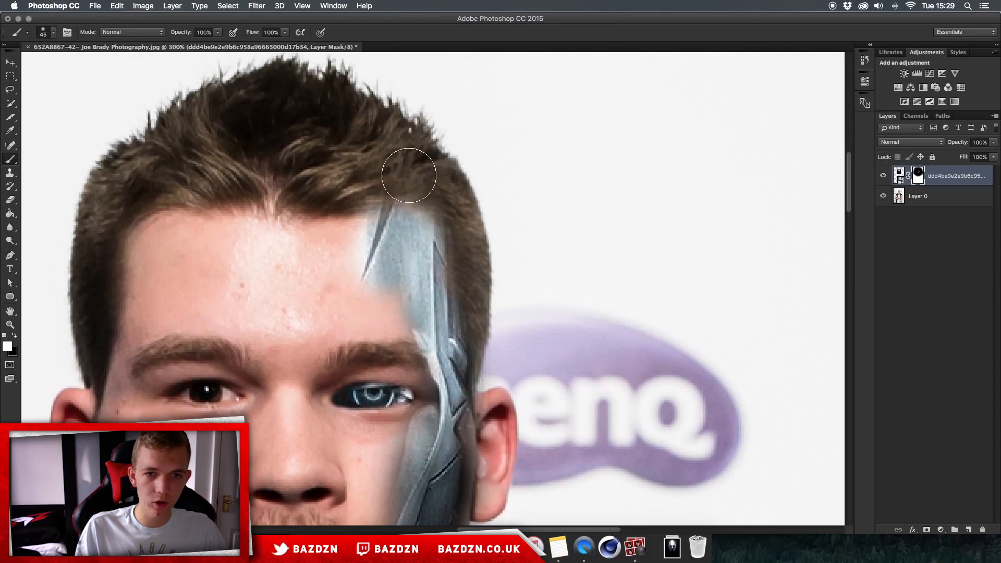
# - Alternate between eraser and brush on the mask to refine the plate's edge at the hairline
pyautogui.press('e')
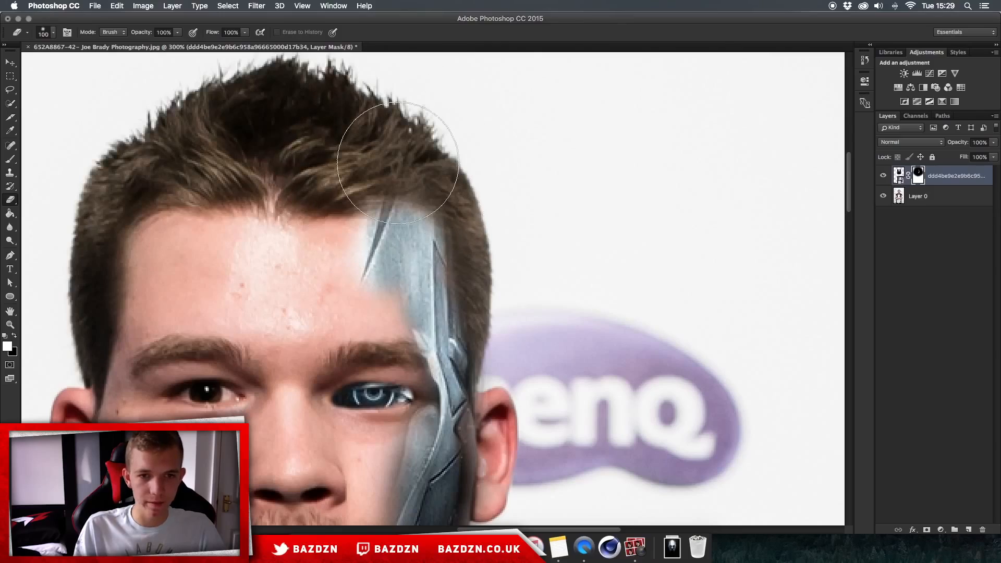
pyautogui.moveTo(402, 178); pyautogui.dragTo(451, 177)
pyautogui.press('b')
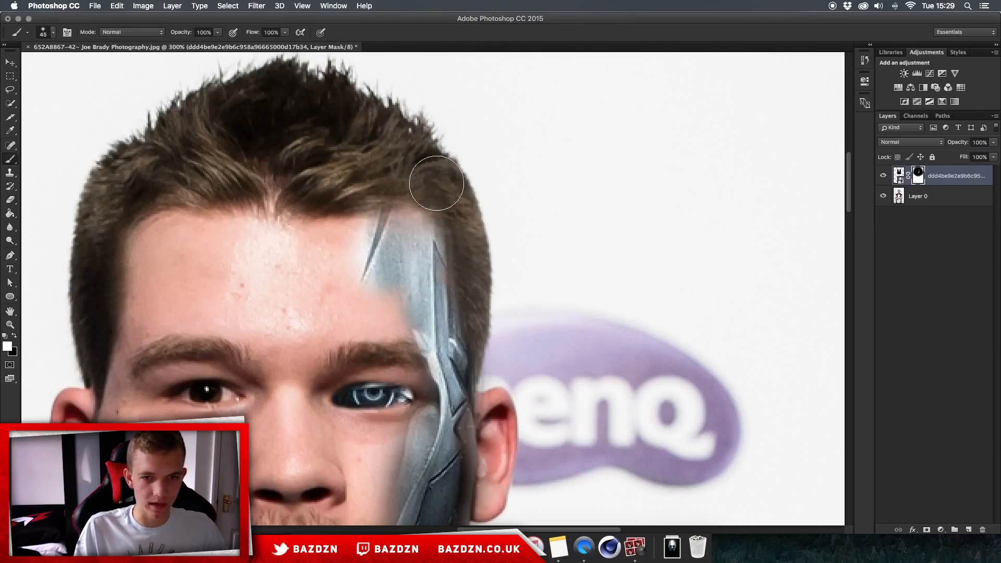
pyautogui.moveTo(412, 234)
pyautogui.mouseDown()
pyautogui.moveTo(379, 235)
pyautogui.moveTo(384, 223)
pyautogui.moveTo(418, 235)
pyautogui.mouseUp()
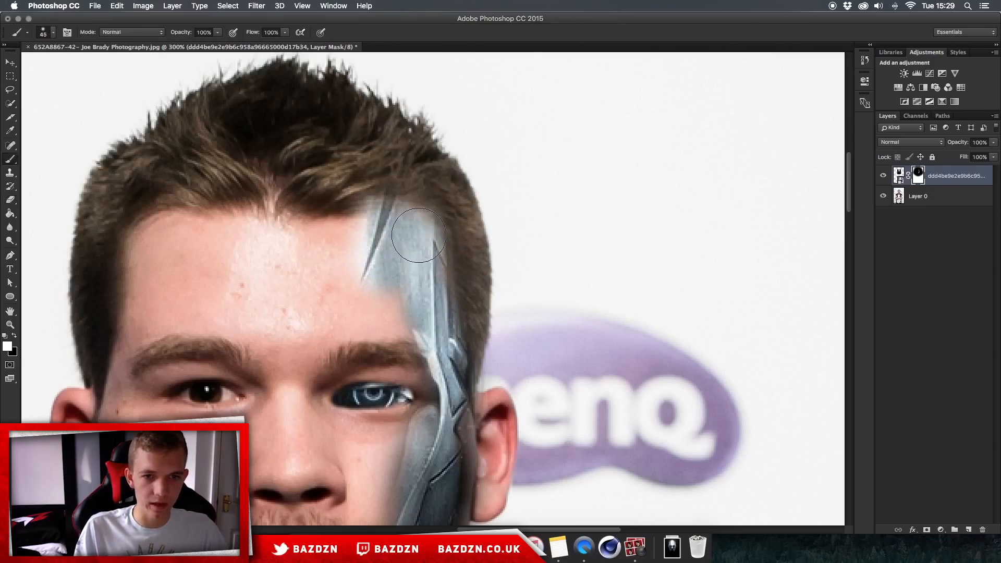
pyautogui.press('e')
pyautogui.moveTo(380, 169); pyautogui.dragTo(399, 163)
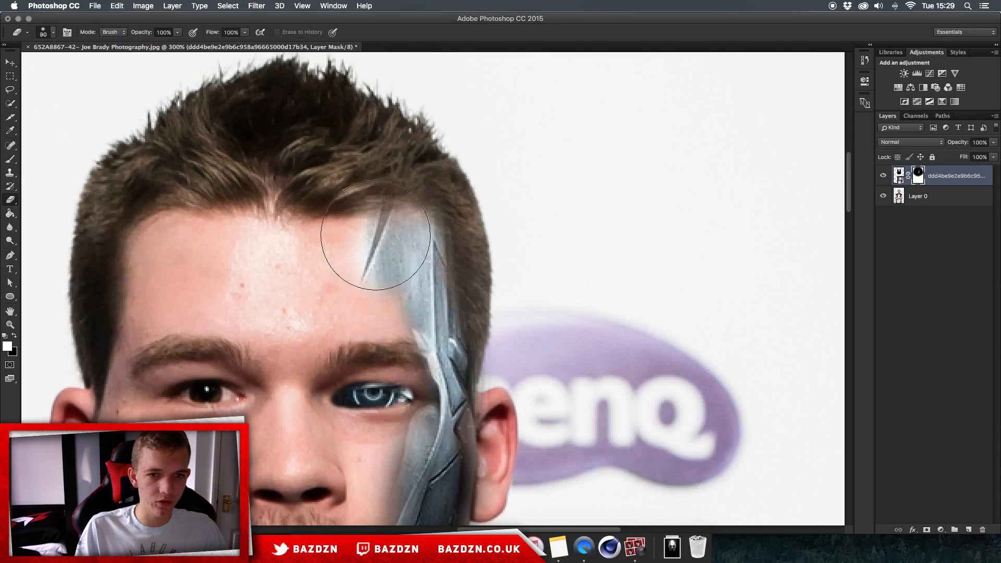
pyautogui.moveTo(375, 235)
pyautogui.mouseDown()
pyautogui.moveTo(413, 234)
pyautogui.moveTo(362, 246)
pyautogui.mouseUp()
# - Paint on the mask above the eyebrow to reveal the plate's section between brow and forehead
pyautogui.scroll(-2, 520, 262)
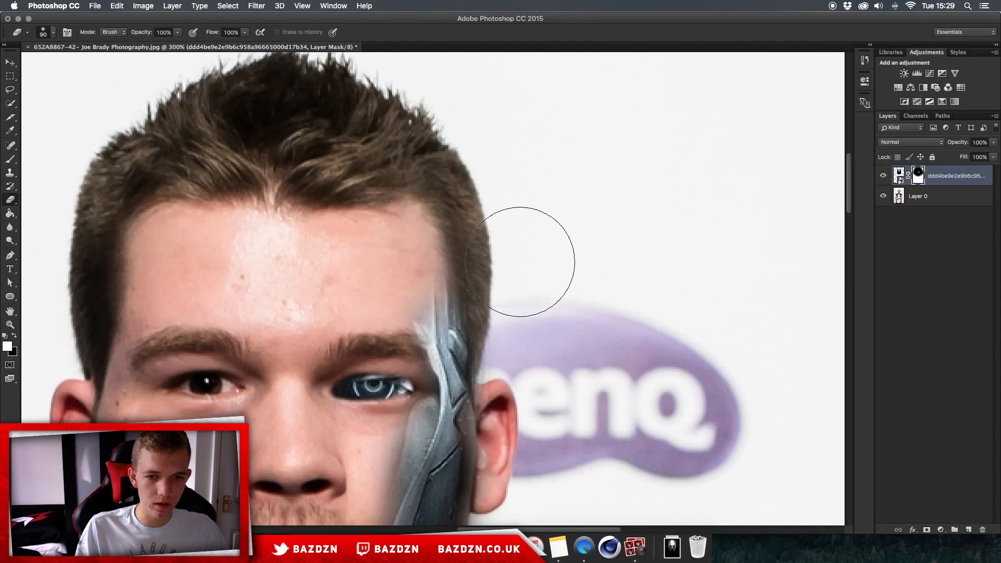
pyautogui.scroll(-5, 542, 258)
pyautogui.scroll(3, 404, 125)
pyautogui.press('b')
pyautogui.moveTo(424, 161)
pyautogui.mouseDown()
pyautogui.moveTo(425, 227)
pyautogui.moveTo(424, 186)
pyautogui.moveTo(418, 239)
pyautogui.mouseUp()
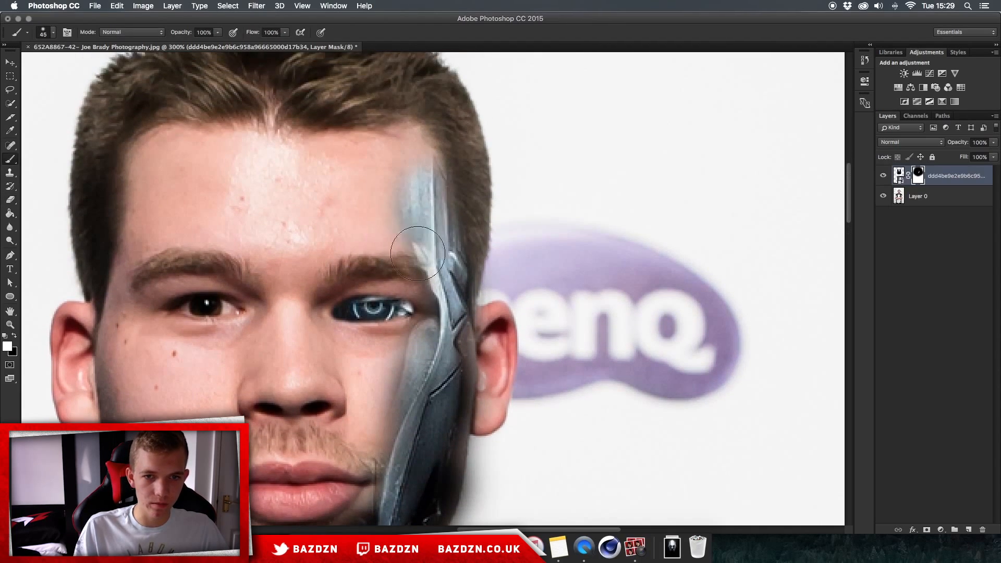
# - Zoom in on the jaw and erase on the mask along its lower edge to hide part of the plate
pyautogui.scroll(-3, 429, 228)
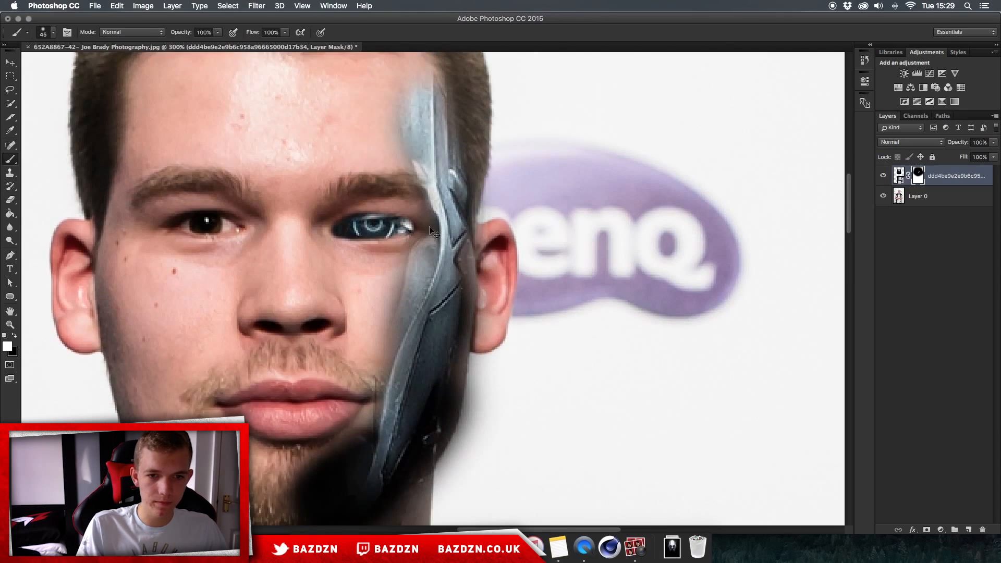
pyautogui.press('super+plus')
pyautogui.scroll(-5, 429, 227)
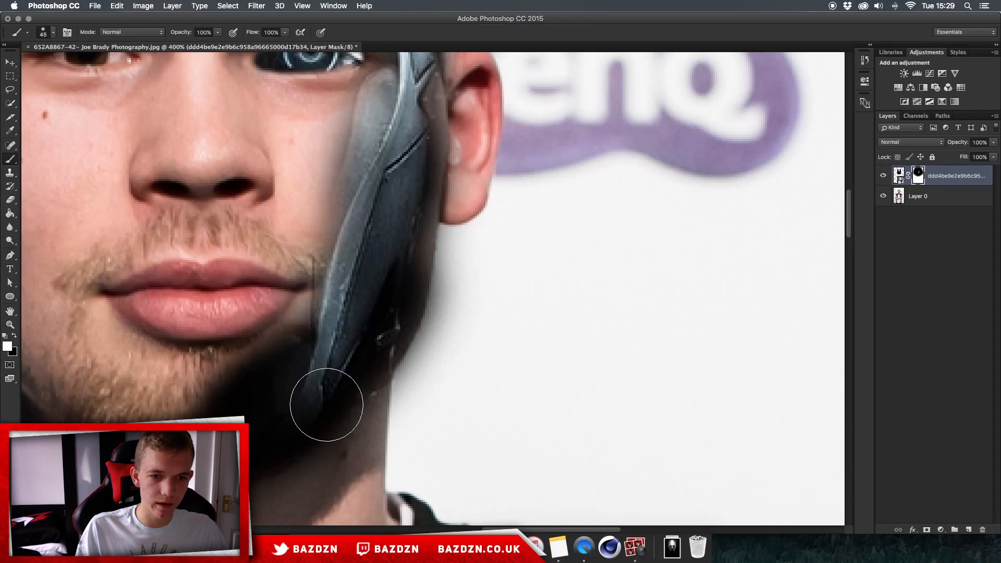
pyautogui.scroll(-4, 326, 393)
pyautogui.press('e')
pyautogui.moveTo(252, 365)
pyautogui.mouseDown()
pyautogui.moveTo(294, 368)
pyautogui.moveTo(344, 281)
pyautogui.moveTo(324, 261)
pyautogui.moveTo(254, 342)
pyautogui.mouseUp()
pyautogui.scroll(5, 254, 342)
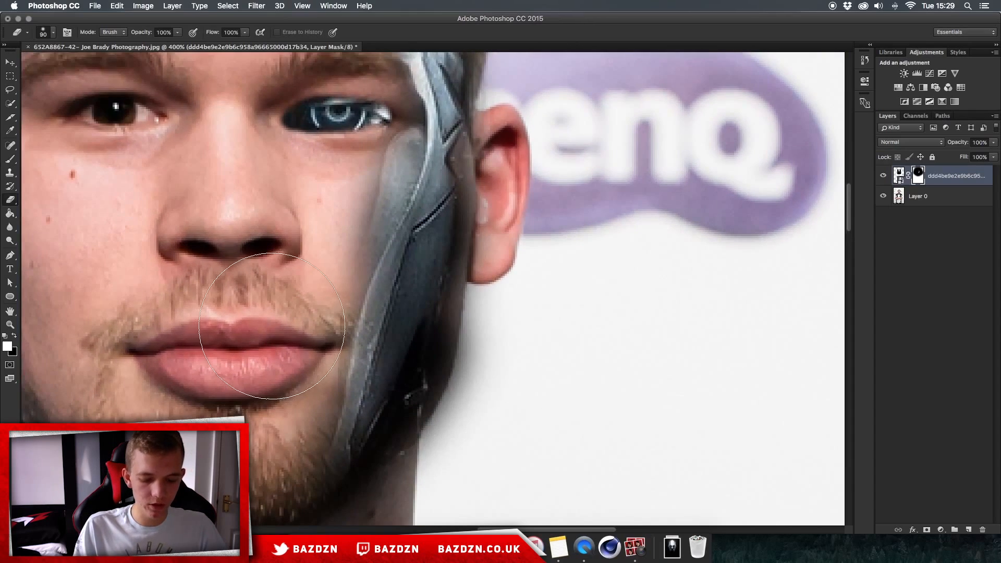
# - Try to trace a pen path along the plate's cheek edge, turn it into a selection and clear the masked area inside
pyautogui.press('p')
pyautogui.click(327, 458)
pyautogui.press('super+plus')
pyautogui.scroll(-5, 355, 271)
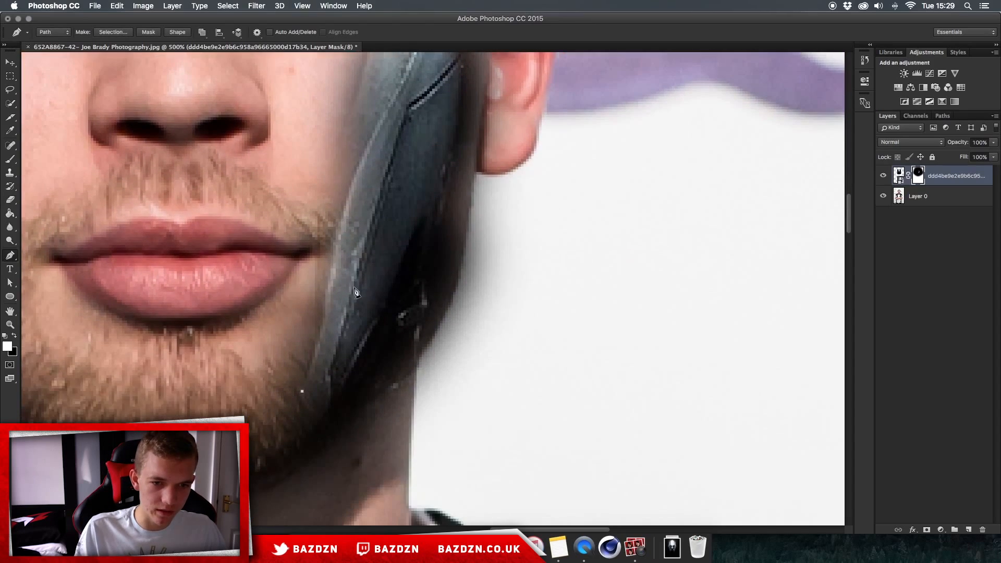
pyautogui.moveTo(342, 217); pyautogui.dragTo(353, 121)
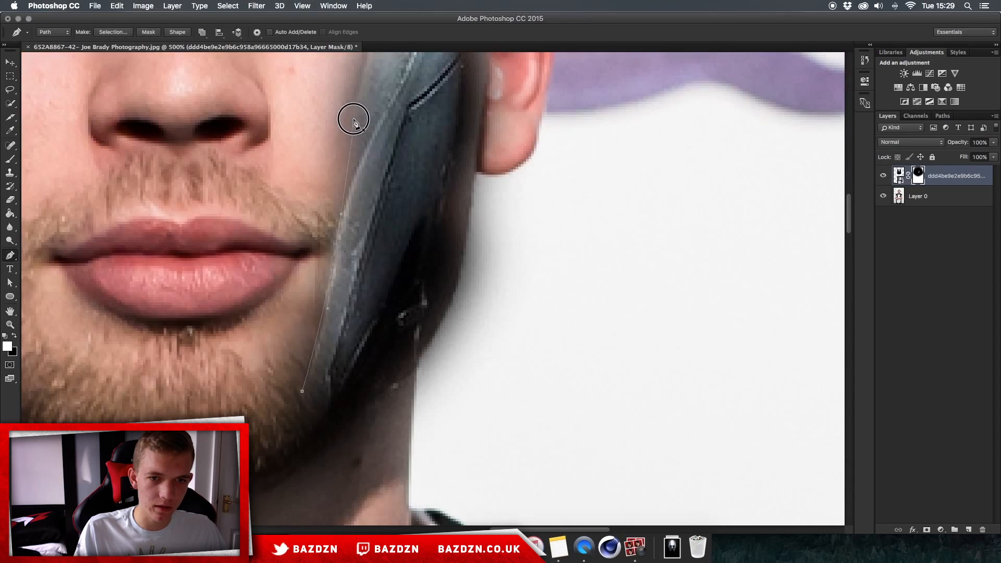
pyautogui.scroll(6, 362, 230)
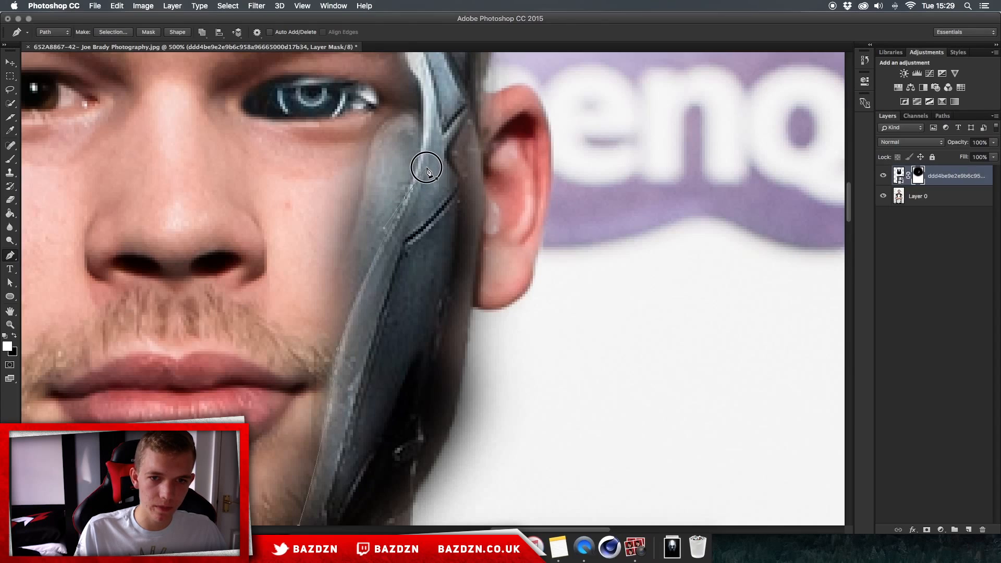
pyautogui.scroll(5, 410, 166)
pyautogui.moveTo(411, 191); pyautogui.dragTo(392, 166)
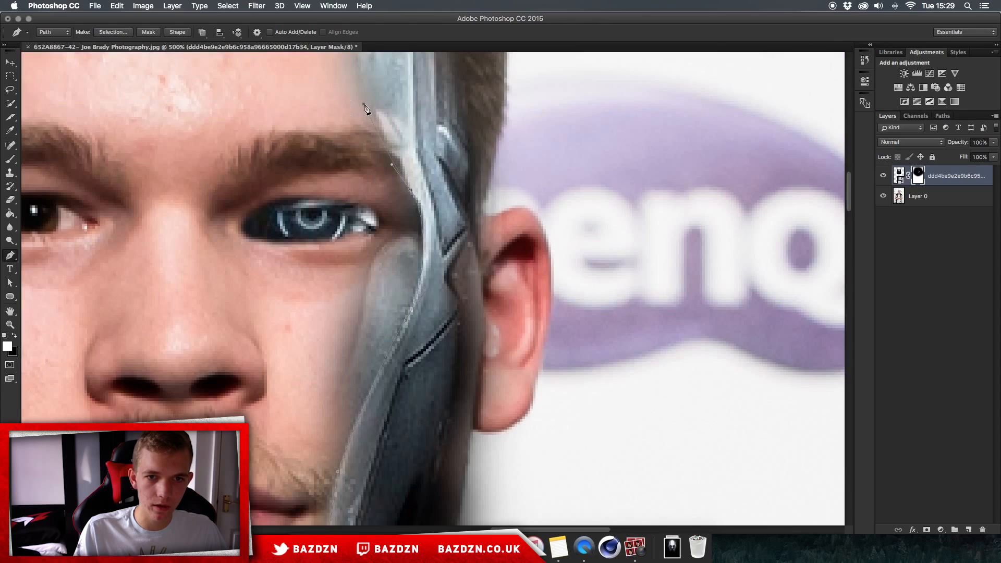
pyautogui.scroll(-2, 351, 110)
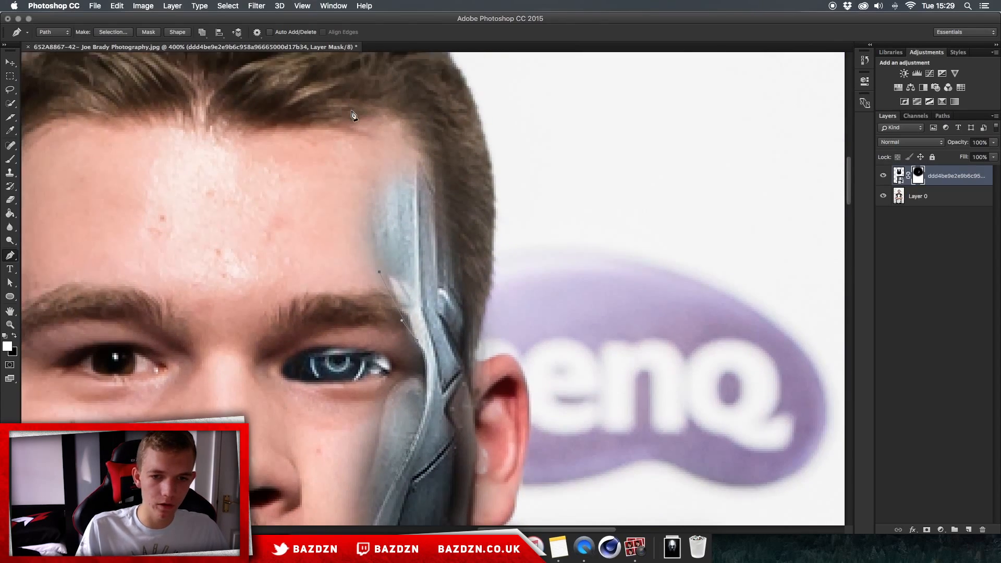
pyautogui.scroll(-4, 294, 433)
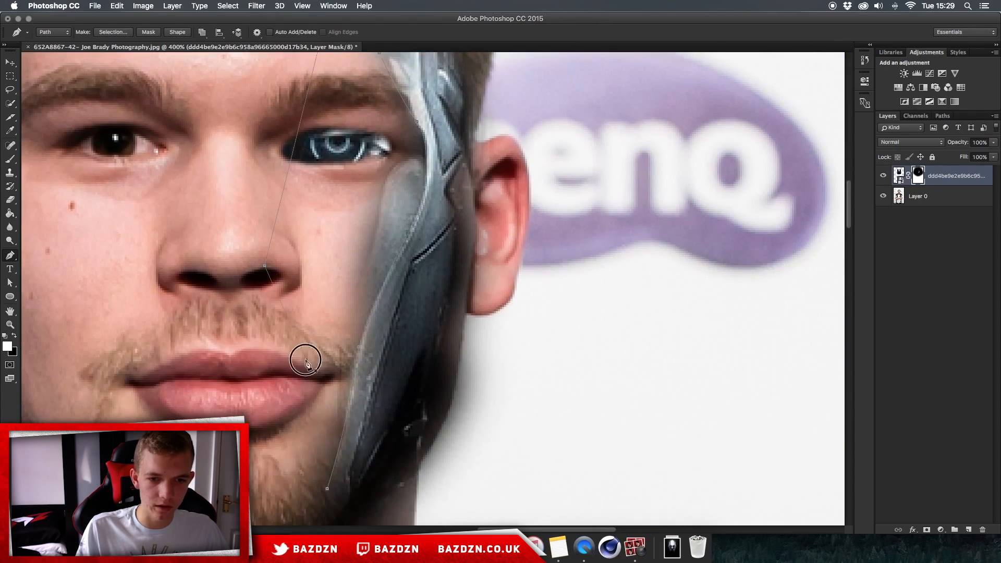
pyautogui.rightClick(356, 348)
pyautogui.click(373, 381)
pyautogui.press('Return')
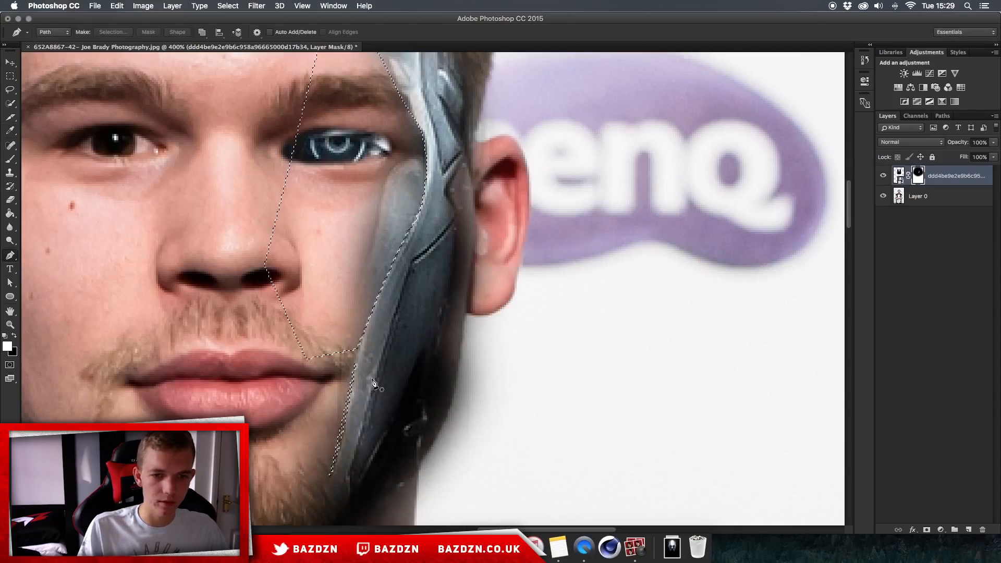
pyautogui.press('BackSpace')
pyautogui.press('super+d')
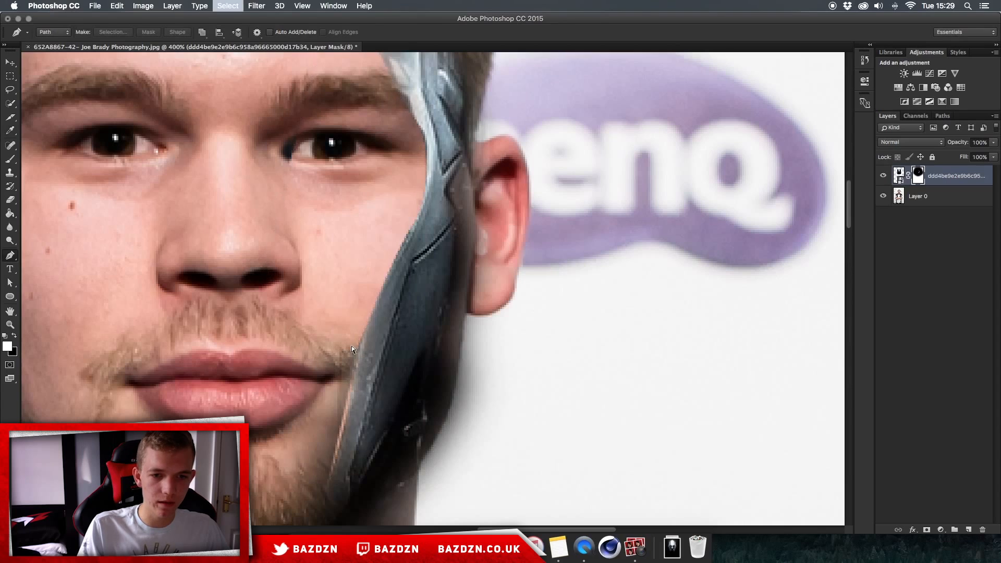
# - Zoom out to review the whole portrait, then zoom back in on the face
pyautogui.press('super+0')
pyautogui.press('super+plus')
pyautogui.press('super+plus')
pyautogui.press('super+plus')
pyautogui.press('super+plus')
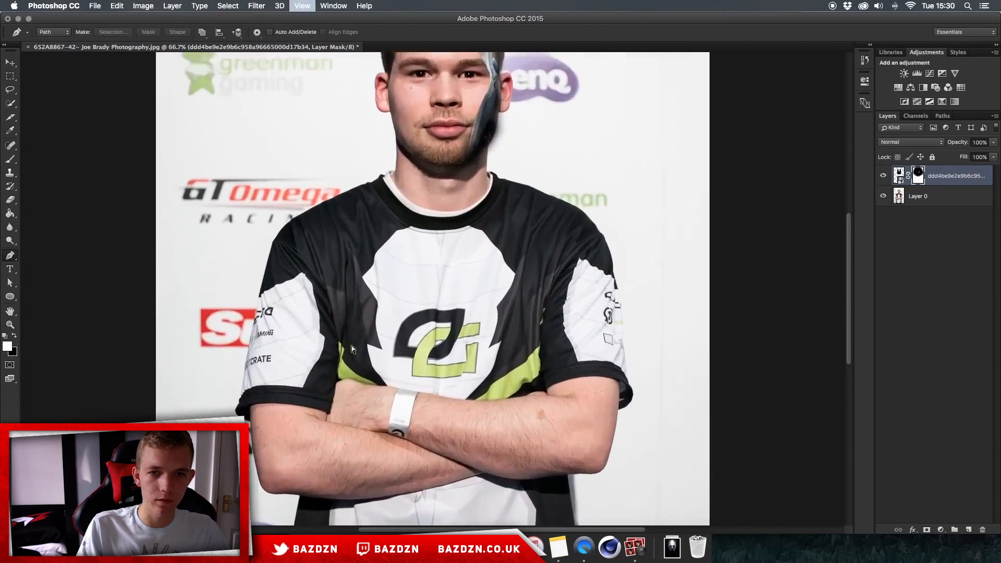
pyautogui.scroll(10, 352, 346)
pyautogui.scroll(10, 352, 348)
pyautogui.hscroll(2, 352, 348)
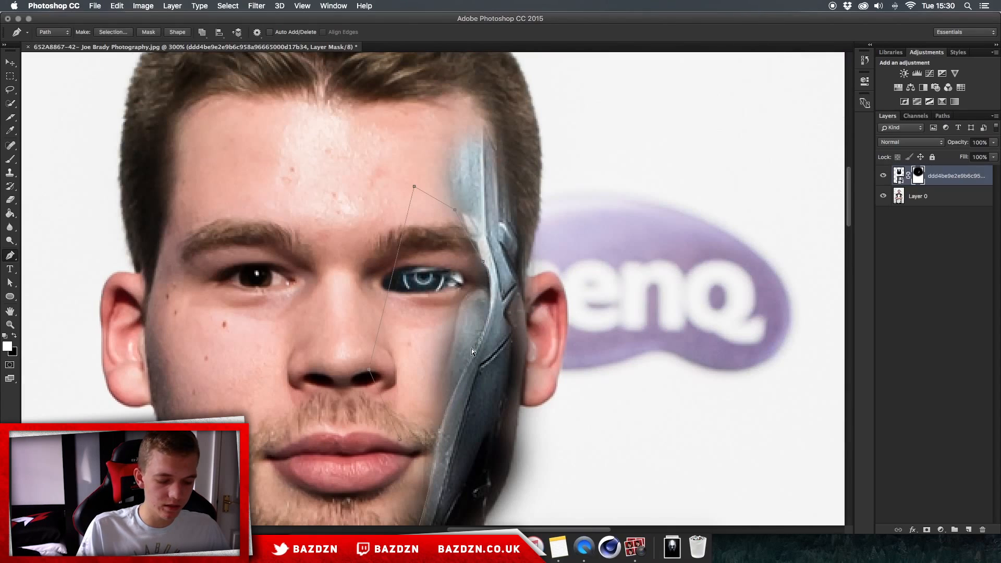
pyautogui.press('super+minus')
pyautogui.press('super+minus')
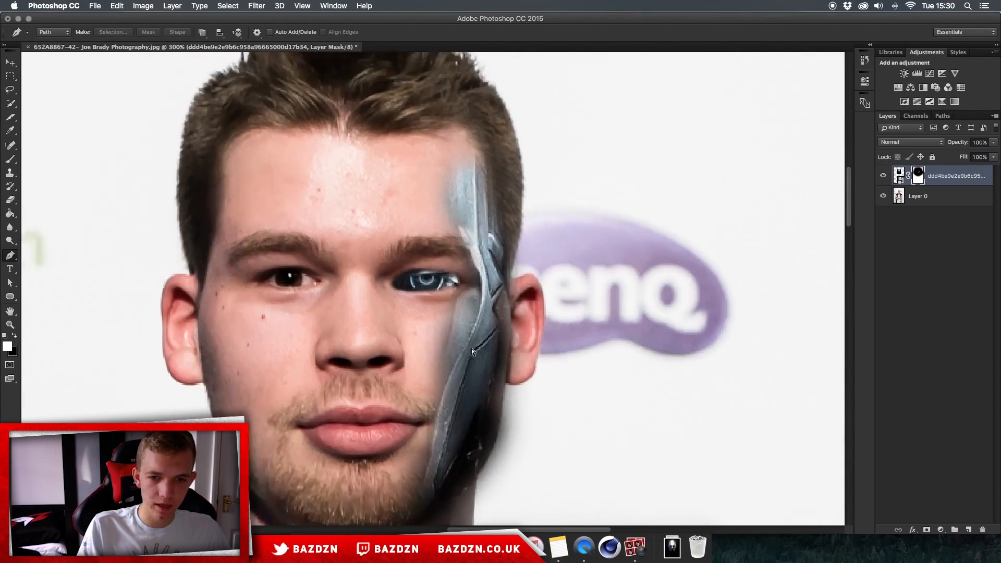
pyautogui.press('super+equal')
pyautogui.press('super+equal')
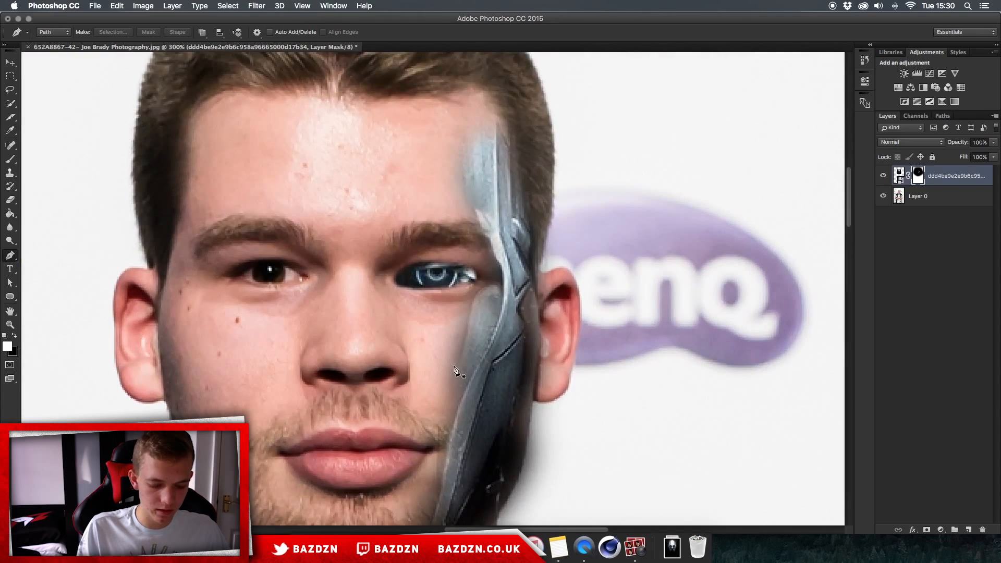
# - Enlarge the brush and paint on the mask over the cheek and temple to blend the robot plate
pyautogui.press('b')
pyautogui.click(456, 407)
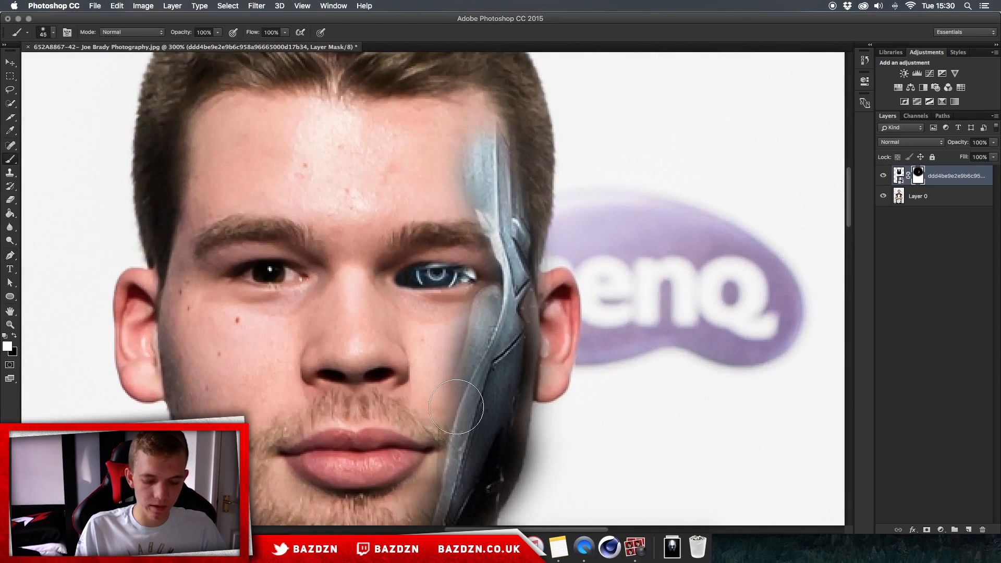
pyautogui.press(']')
pyautogui.press(']')
pyautogui.click(483, 390)
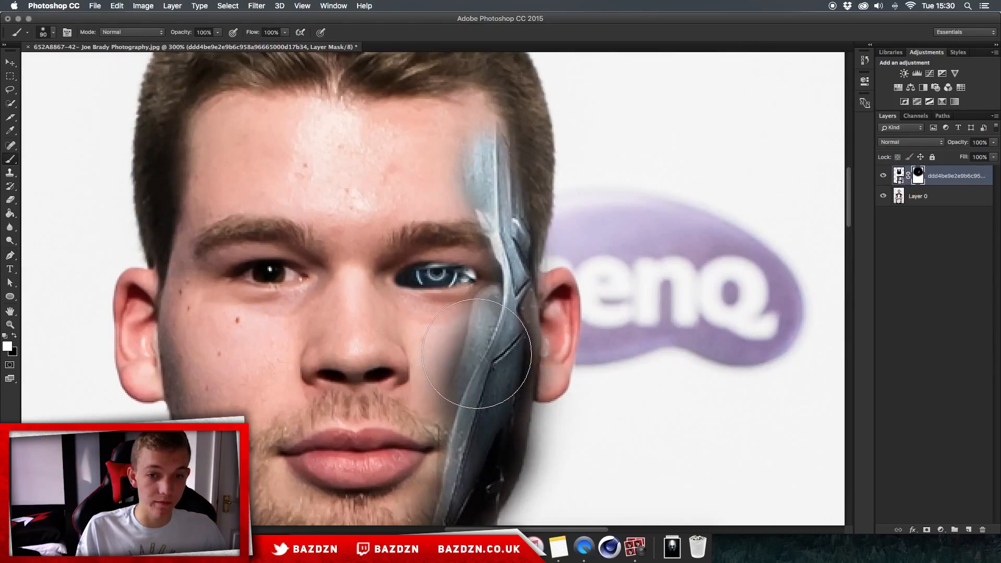
pyautogui.moveTo(487, 378); pyautogui.dragTo(477, 333)
pyautogui.click(476, 145)
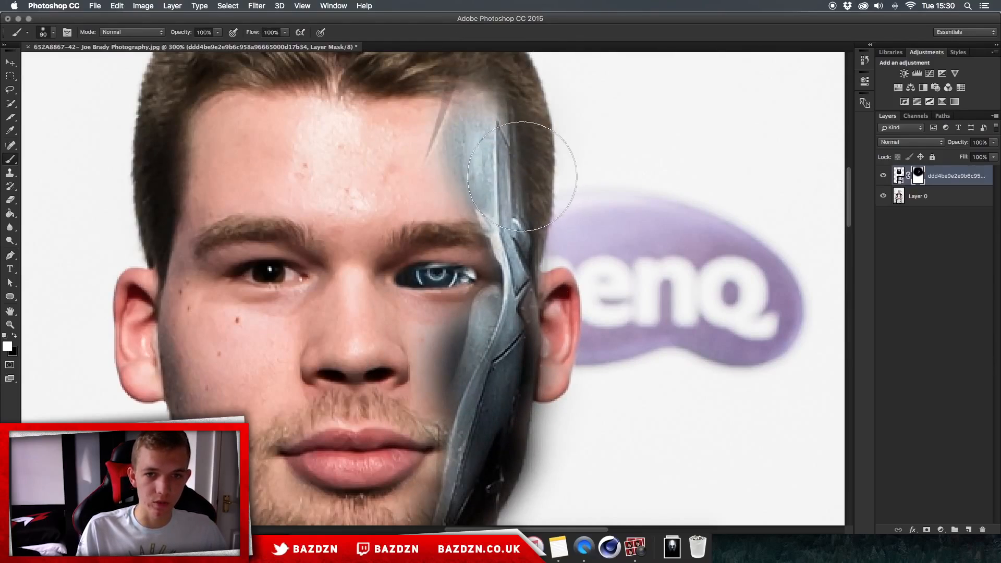
# - Erase on the mask at the hairline above the robot plate
pyautogui.scroll(5, 518, 163)
pyautogui.press('e')
pyautogui.moveTo(508, 187)
pyautogui.mouseDown()
pyautogui.moveTo(471, 191)
pyautogui.moveTo(485, 222)
pyautogui.mouseUp()
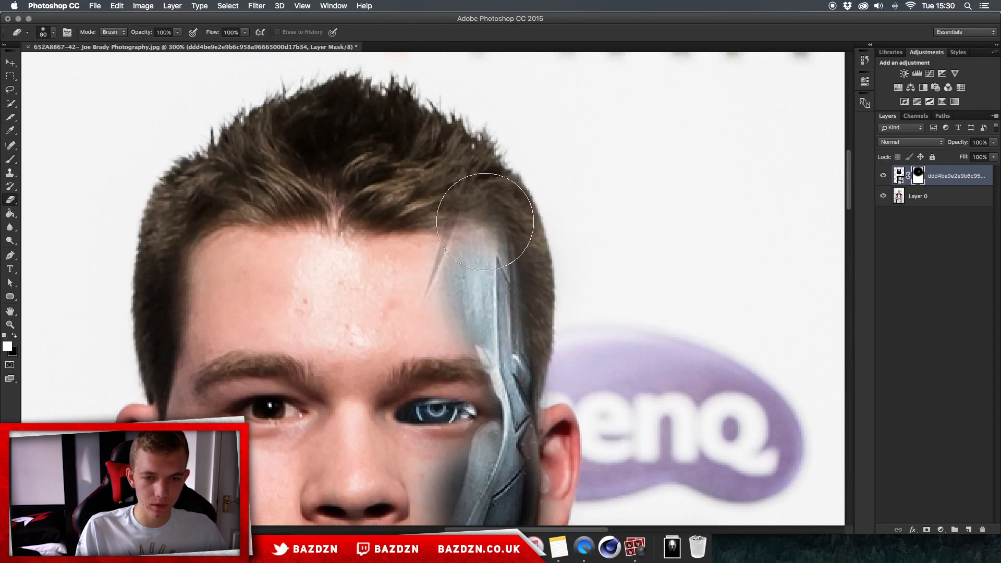
# - Zoom in and paint with a smaller brush on the forehead to reveal the plate's upper tip
pyautogui.press('super+equal')
pyautogui.press('p')
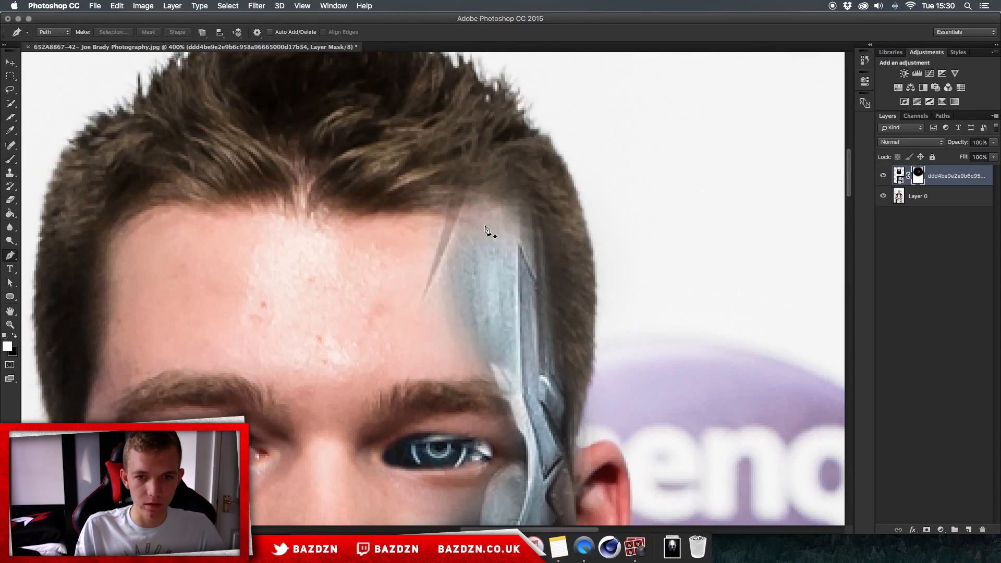
pyautogui.press('b')
pyautogui.press('[')
pyautogui.press('[')
pyautogui.press('[')
pyautogui.press('[')
pyautogui.press('[')
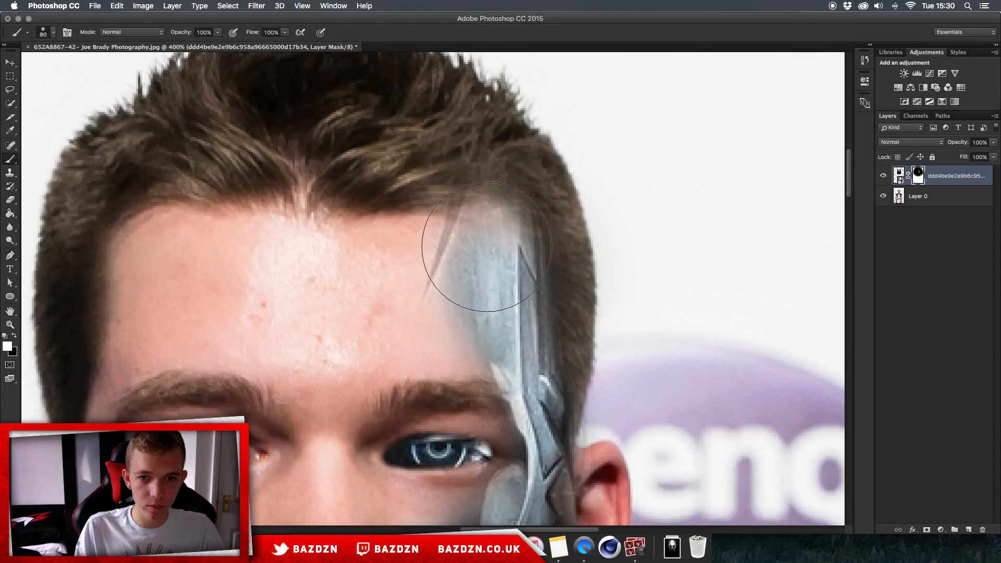
pyautogui.moveTo(507, 246); pyautogui.dragTo(475, 237)
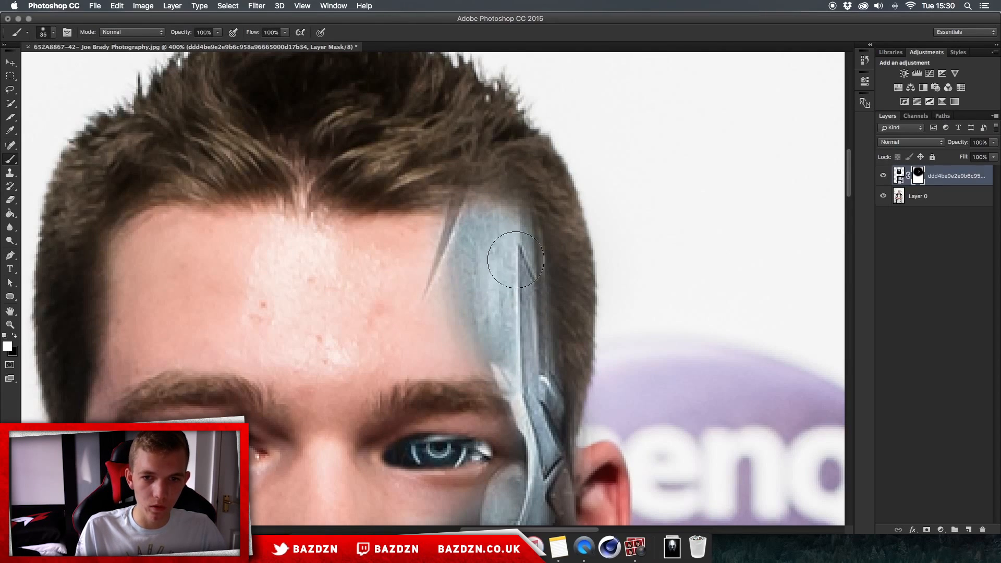
# - Zoom out to review the cyborg face, then zoom back in and recentre on it
pyautogui.scroll(-3, 515, 260)
pyautogui.press('super+minus')
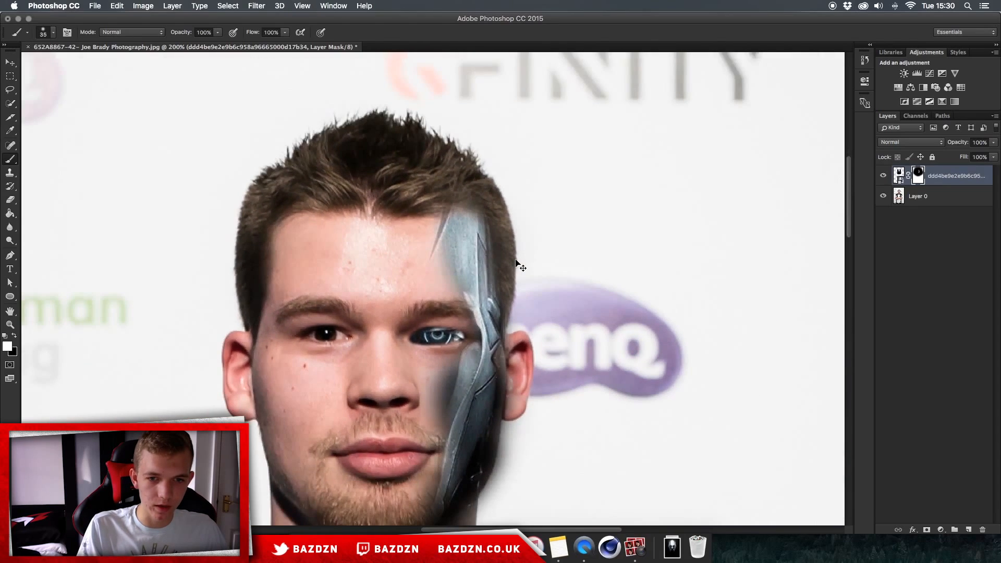
pyautogui.press('super+minus')
pyautogui.press('super+minus')
pyautogui.press('super+plus')
pyautogui.press('super+plus')
pyautogui.press('super+plus')
pyautogui.scroll(-6, 515, 260)
pyautogui.hscroll(-5, 516, 260)
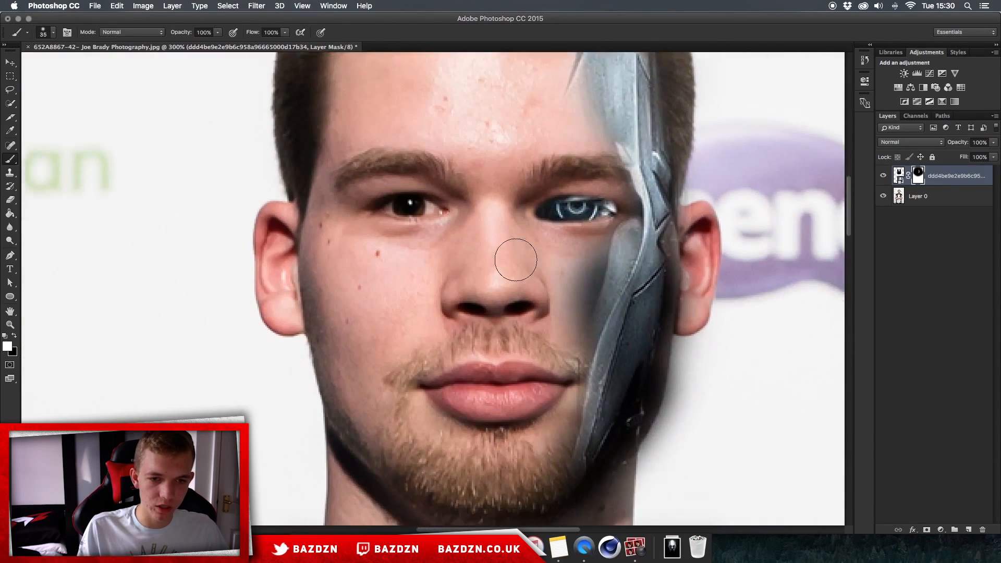
# - Paint on the robot layer's mask over the left temple and forehead to reveal the second robot plate
pyautogui.scroll(-1, 516, 259)
pyautogui.hscroll(-1, 516, 259)
pyautogui.moveTo(377, 366)
pyautogui.mouseDown()
pyautogui.moveTo(352, 313)
pyautogui.moveTo(350, 270)
pyautogui.moveTo(356, 345)
pyautogui.moveTo(344, 198)
pyautogui.mouseUp()
pyautogui.scroll(6, 358, 244)
pyautogui.moveTo(352, 343)
pyautogui.mouseDown()
pyautogui.moveTo(350, 318)
pyautogui.moveTo(388, 236)
pyautogui.mouseUp()
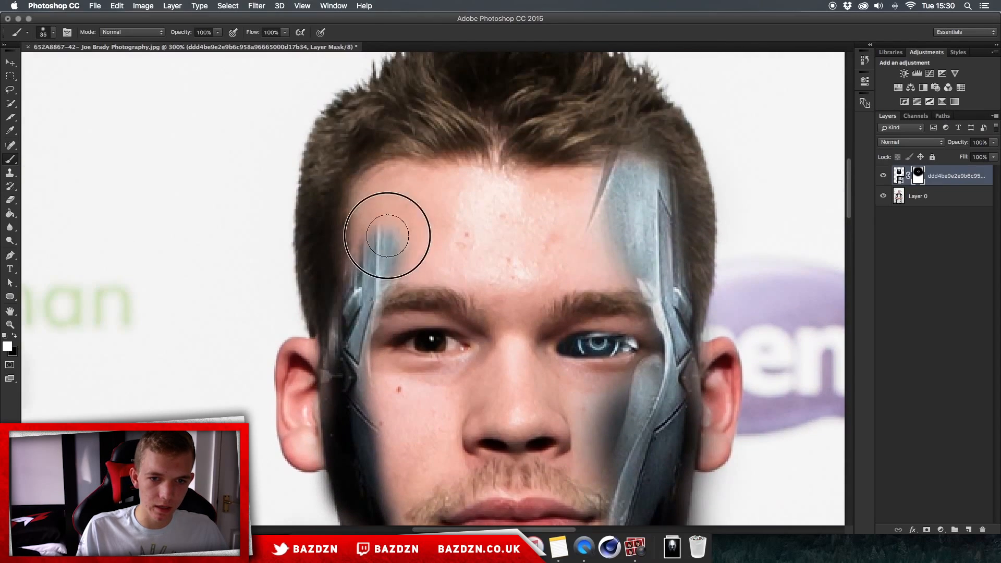
pyautogui.moveTo(370, 292)
pyautogui.mouseDown()
pyautogui.moveTo(377, 229)
pyautogui.moveTo(370, 252)
pyautogui.moveTo(386, 190)
pyautogui.moveTo(376, 192)
pyautogui.moveTo(410, 182)
pyautogui.moveTo(419, 190)
pyautogui.moveTo(393, 263)
pyautogui.moveTo(429, 188)
pyautogui.moveTo(414, 200)
pyautogui.moveTo(443, 193)
pyautogui.mouseUp()
pyautogui.moveTo(404, 260); pyautogui.dragTo(449, 233)
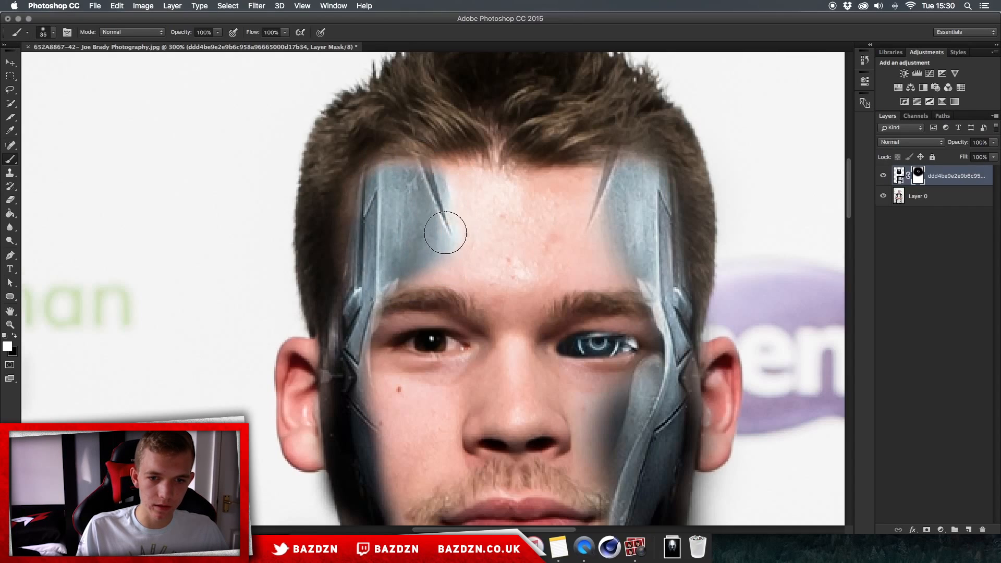
# - Enlarge the brush and paint on the mask along the lower left cheek and jaw
pyautogui.scroll(-1, 418, 308)
pyautogui.scroll(-3, 395, 402)
pyautogui.press(']')
pyautogui.press(']')
pyautogui.scroll(-3, 393, 417)
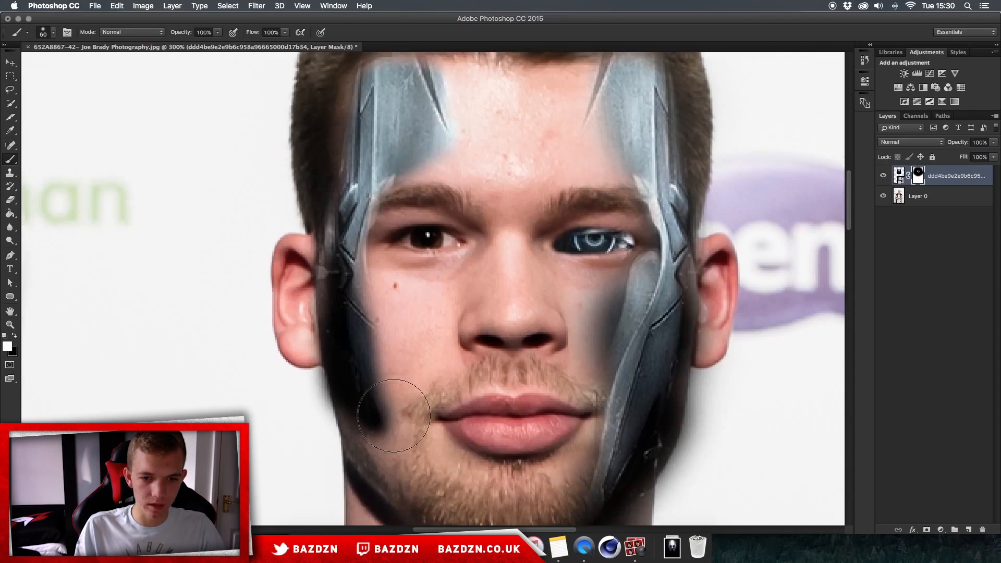
pyautogui.moveTo(395, 412); pyautogui.dragTo(356, 340)
pyautogui.moveTo(392, 408); pyautogui.dragTo(402, 428)
pyautogui.click(419, 456)
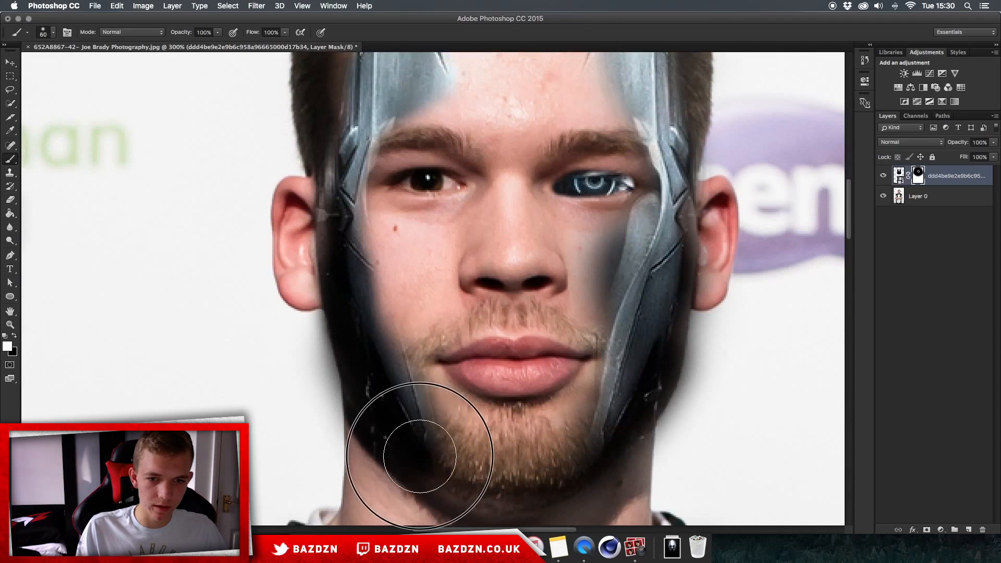
# - Zoom out to review, then paint on the mask along the lower left jawline
pyautogui.press('super+minus')
pyautogui.press('super+minus')
pyautogui.press('super+minus')
pyautogui.press('super+equal')
pyautogui.press('super+equal')
pyautogui.press('super+equal')
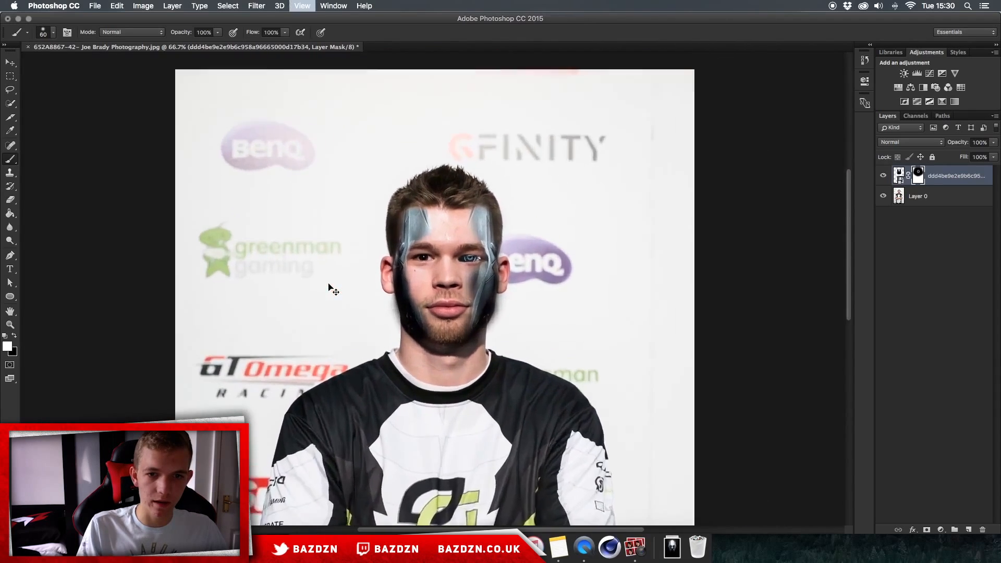
pyautogui.moveTo(362, 323)
pyautogui.mouseDown()
pyautogui.moveTo(331, 280)
pyautogui.moveTo(321, 229)
pyautogui.moveTo(335, 319)
pyautogui.mouseUp()
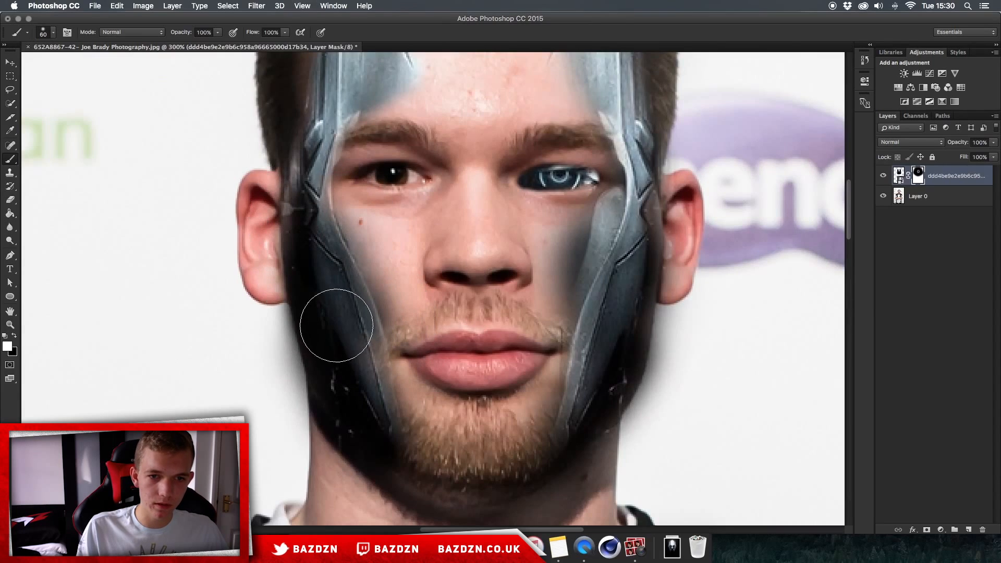
pyautogui.moveTo(419, 440); pyautogui.dragTo(391, 435)
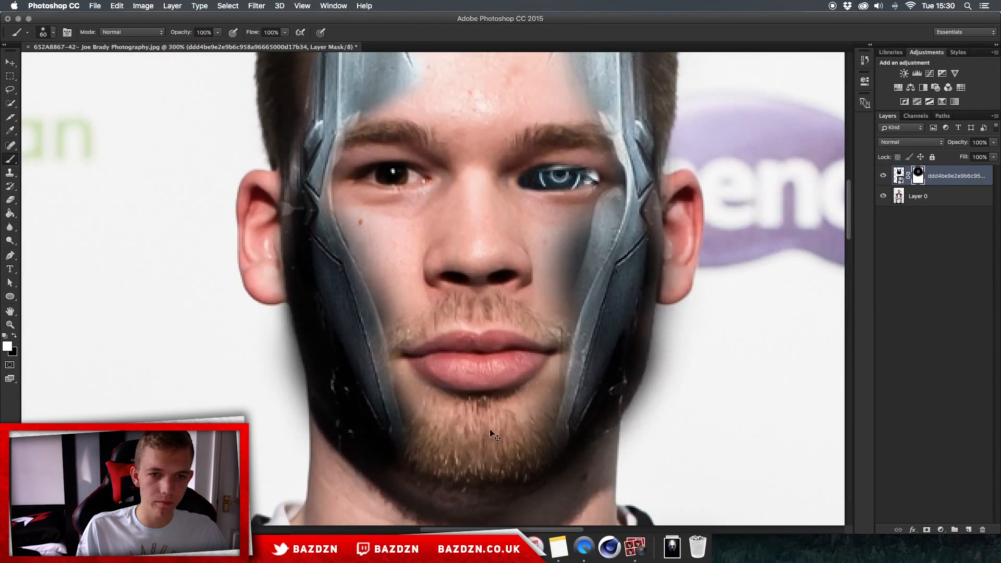
# - Touch up the mask at the outer edge of the left temple plate
pyautogui.press('super+minus')
pyautogui.press('super+minus')
pyautogui.press('super+equal')
pyautogui.press('super+equal')
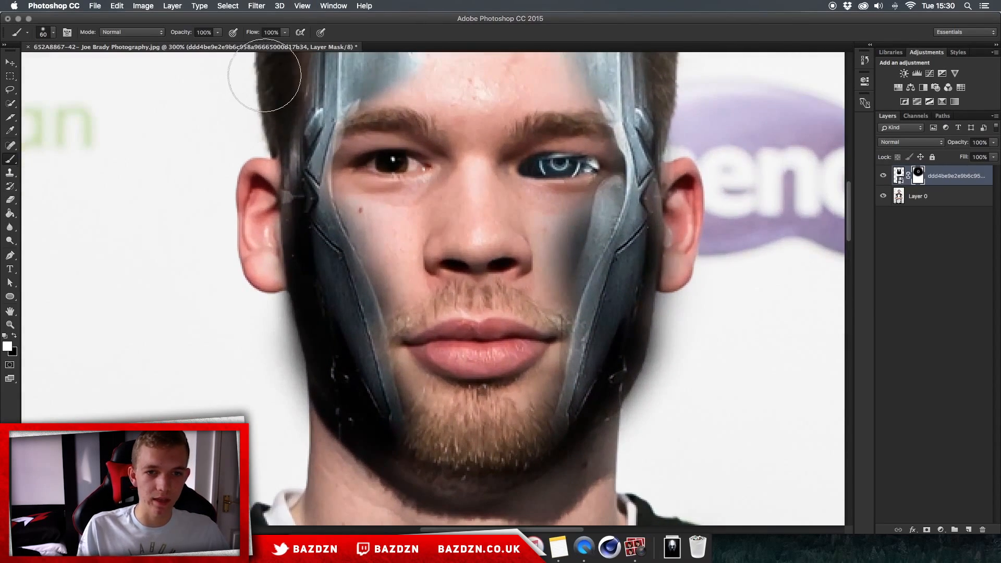
pyautogui.scroll(5, 264, 75)
pyautogui.moveTo(350, 184)
pyautogui.mouseDown()
pyautogui.moveTo(333, 170)
pyautogui.moveTo(343, 172)
pyautogui.mouseUp()
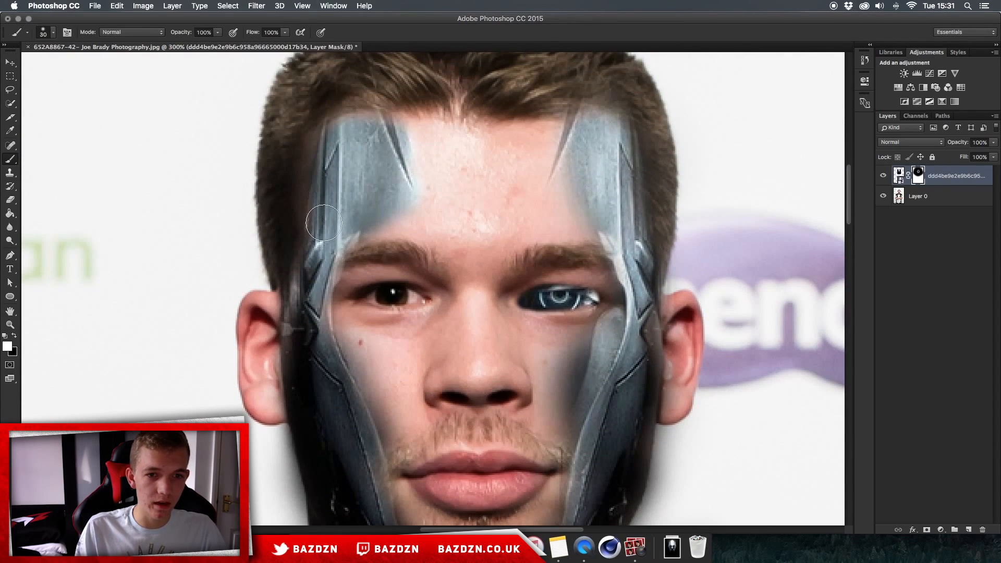
# - Switch to the Eraser and erase on the mask beside the right corner of the mouth
pyautogui.press('super+minus')
pyautogui.press('super+minus')
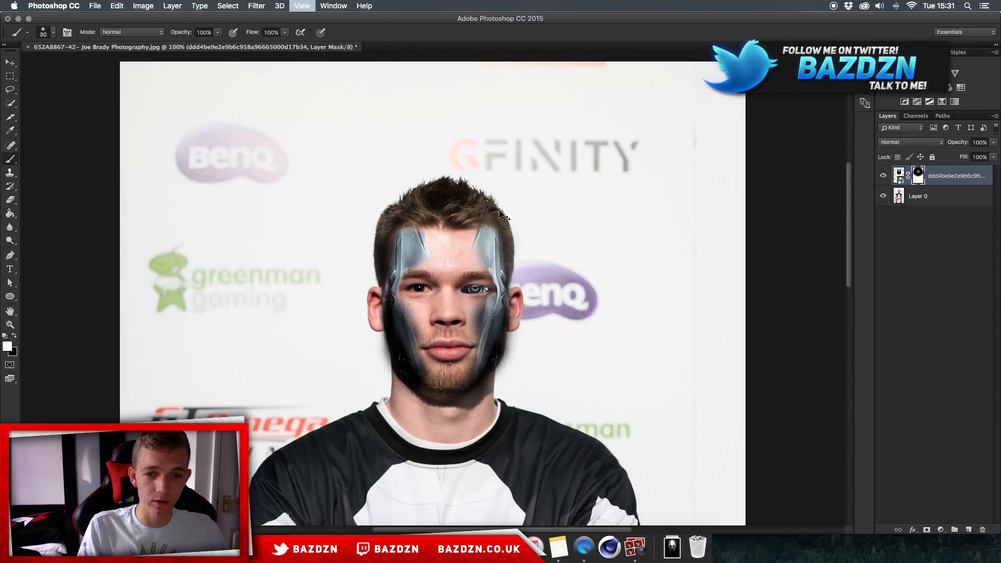
pyautogui.press('super+equal')
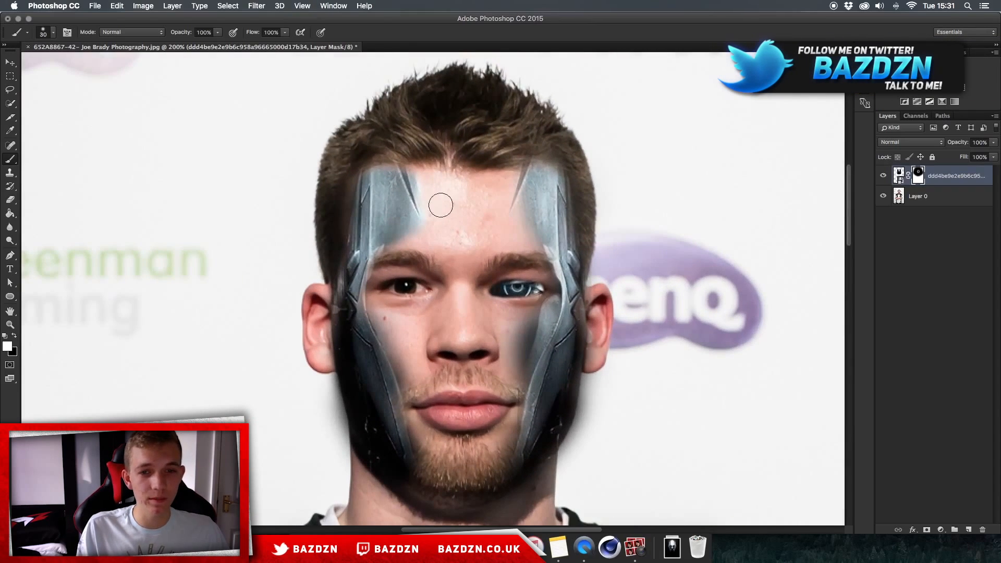
pyautogui.scroll(-3, 536, 252)
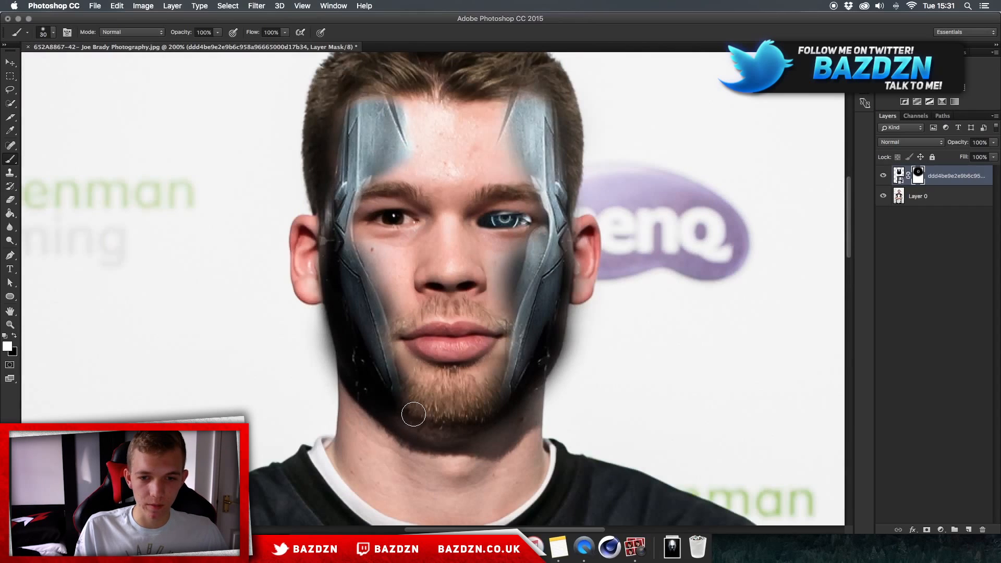
pyautogui.hscroll(5, 412, 412)
pyautogui.press('super+plus')
pyautogui.press('super+plus')
pyautogui.press('e')
pyautogui.hscroll(-2, 353, 383)
pyautogui.press('[')
pyautogui.press('[')
# - Switch back to the Brush and paint on the mask over the lower right chin
pyautogui.press('[')
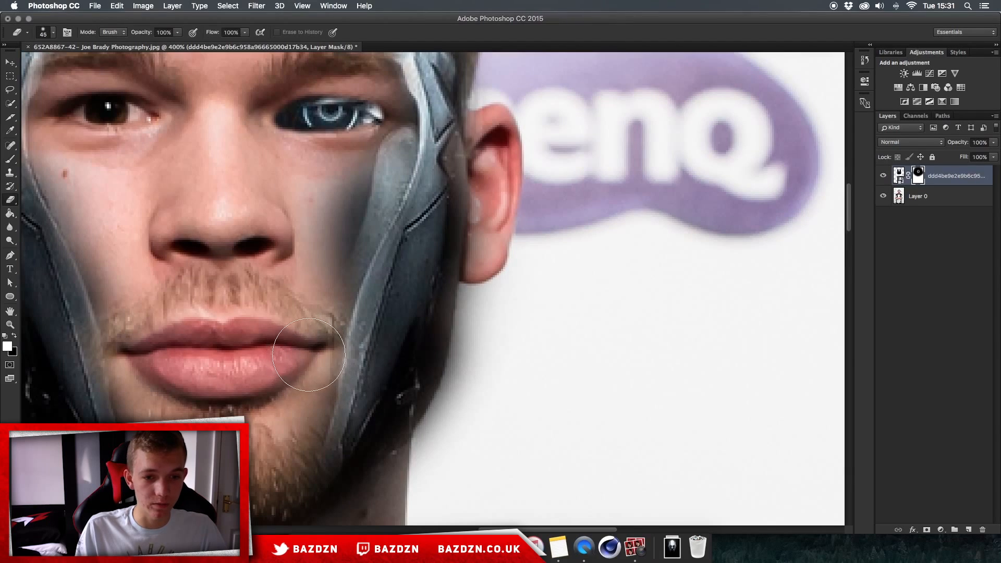
pyautogui.press(']')
pyautogui.press(']')
pyautogui.press(']')
pyautogui.press(']')
pyautogui.moveTo(308, 350); pyautogui.dragTo(303, 296)
pyautogui.press('[')
pyautogui.press('[')
pyautogui.press('[')
pyautogui.press('[')
pyautogui.press('[')
pyautogui.press('super+minus')
pyautogui.press('super+minus')
pyautogui.press('super+minus')
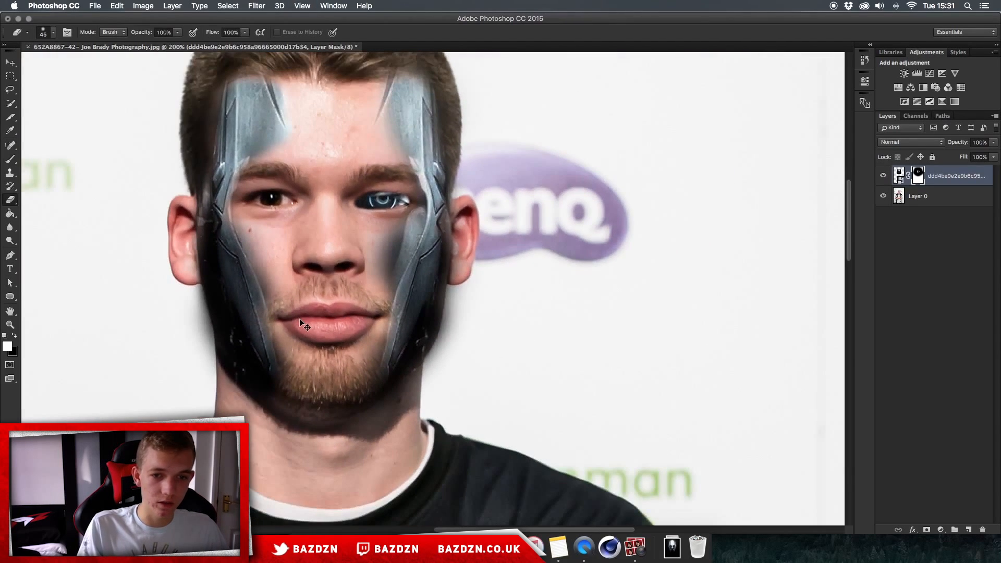
pyautogui.press('super+plus')
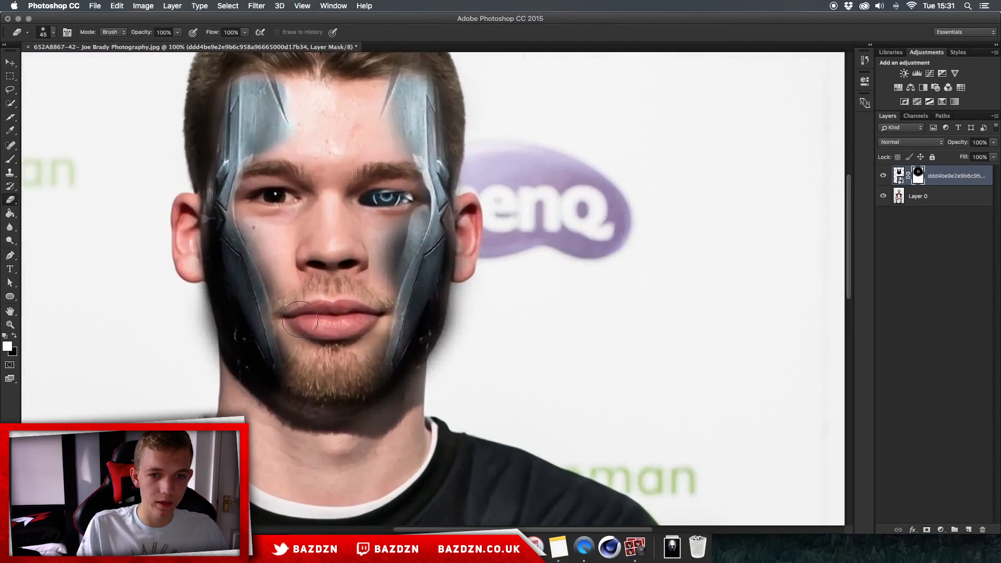
pyautogui.press('b')
pyautogui.moveTo(380, 364)
pyautogui.mouseDown()
pyautogui.moveTo(332, 398)
pyautogui.moveTo(382, 371)
pyautogui.moveTo(355, 392)
pyautogui.mouseUp()
pyautogui.press(']')
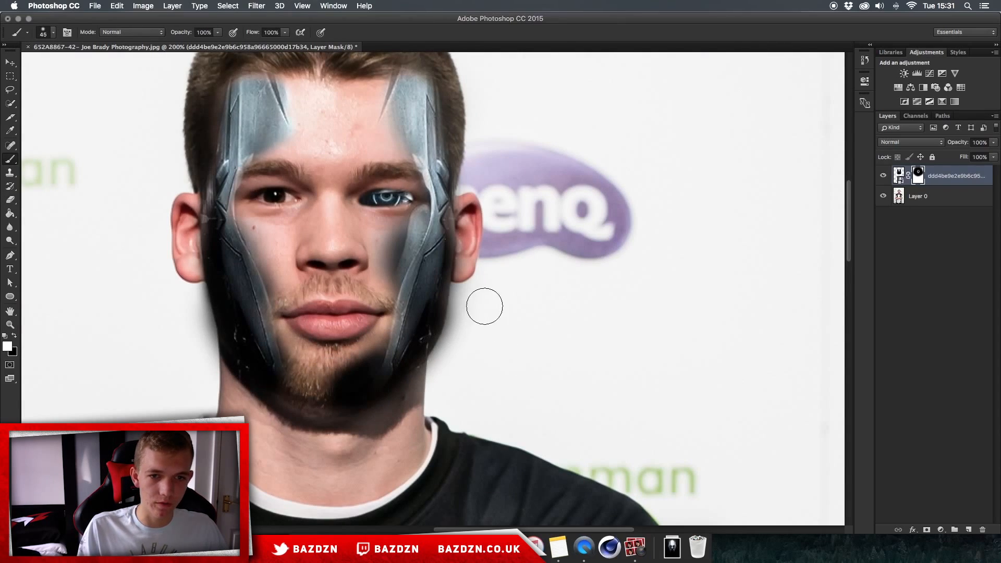
# - Select the base photo layer and create a new empty layer above it
pyautogui.press('super+minus')
pyautogui.press('super+minus')
pyautogui.press('super+plus')
pyautogui.press('super+plus')
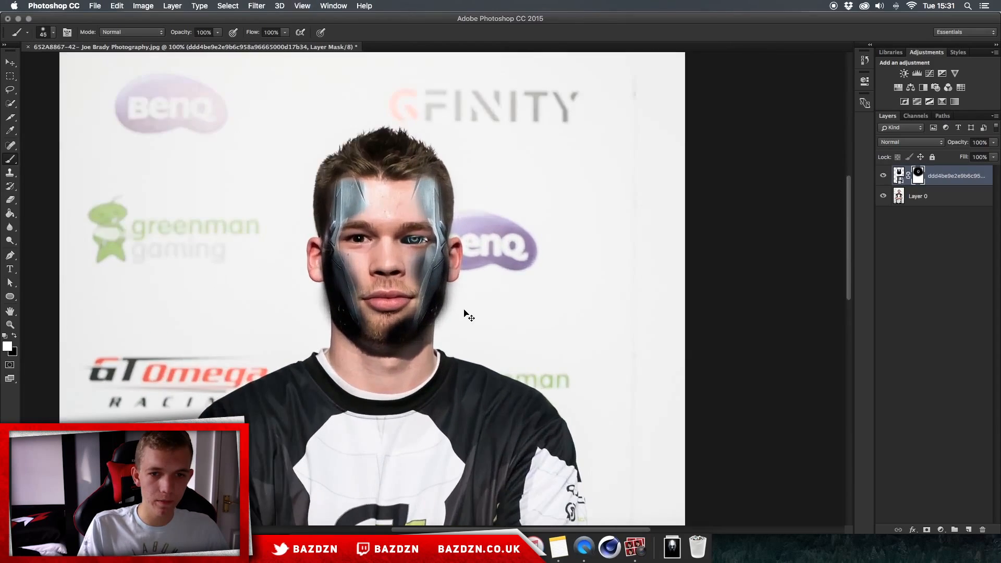
pyautogui.click(947, 194)
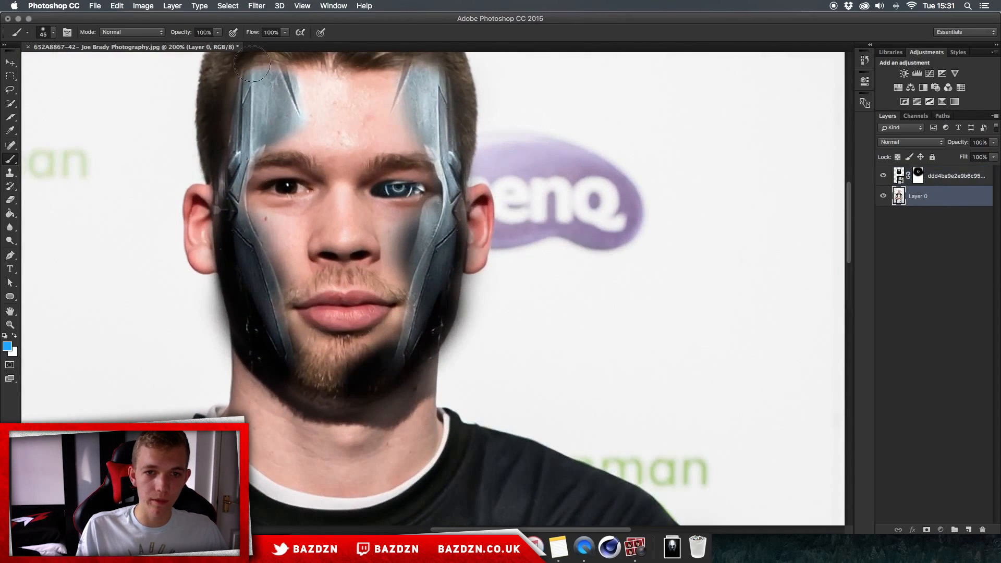
pyautogui.click(968, 530)
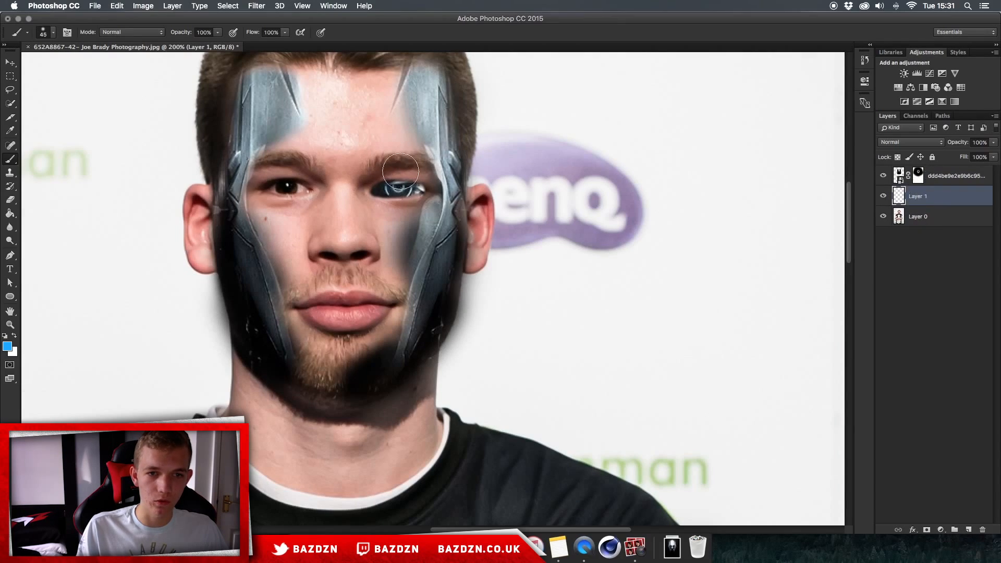
# - Set a new foreground colour in the Color Picker
pyautogui.scroll(5, 399, 182)
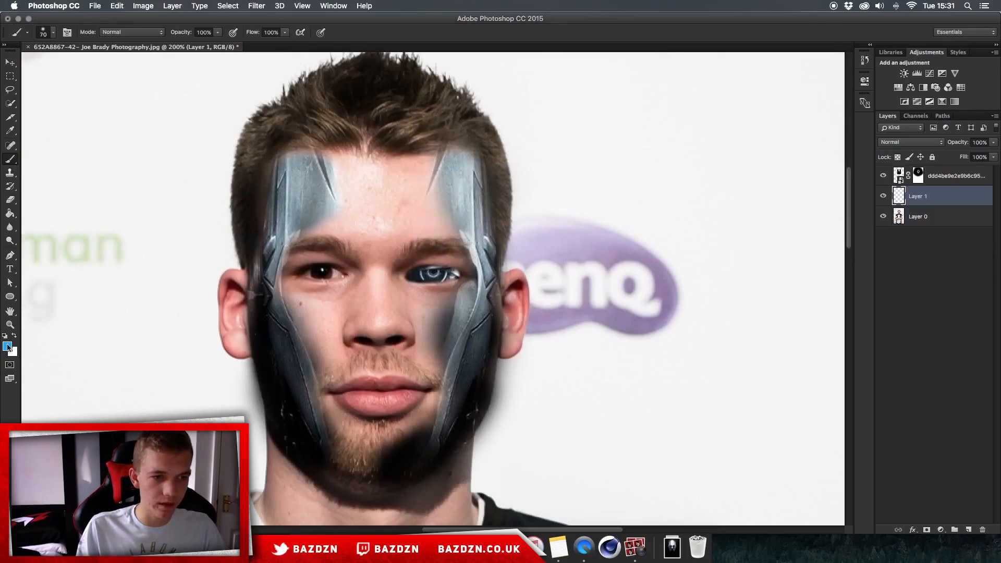
pyautogui.click(7, 346)
pyautogui.click(529, 181)
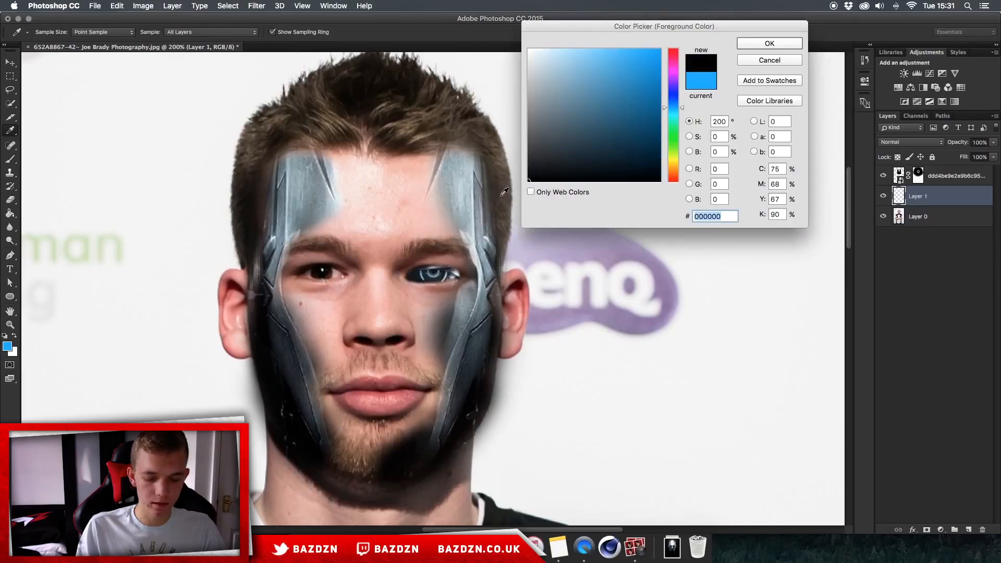
pyautogui.press('Return')
pyautogui.click(8, 346)
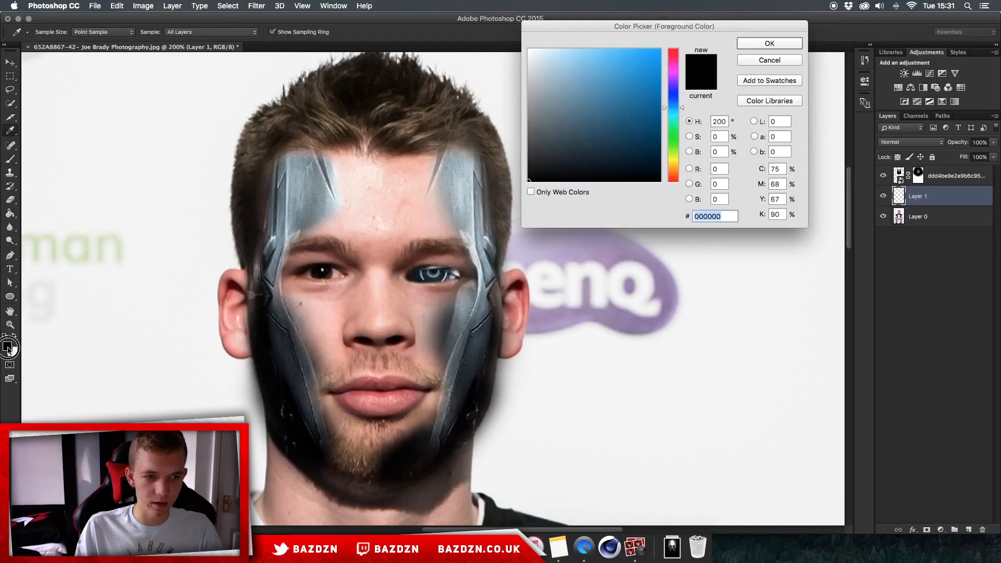
pyautogui.click(770, 43)
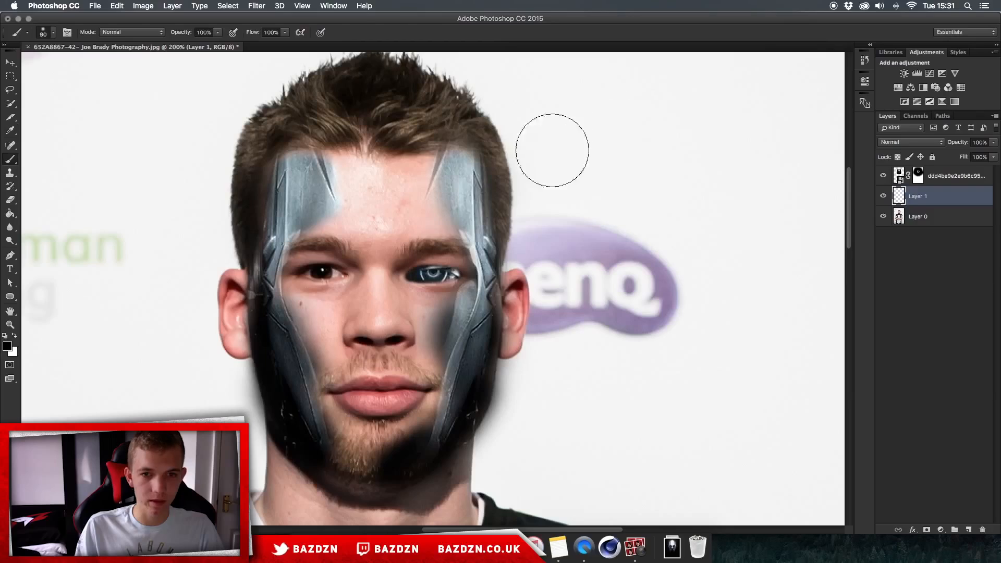
# - Paint over the eyes and forehead on the new layer and set its blend mode to Overlay
pyautogui.moveTo(433, 179)
pyautogui.mouseDown()
pyautogui.moveTo(436, 231)
pyautogui.moveTo(426, 182)
pyautogui.moveTo(343, 175)
pyautogui.moveTo(310, 208)
pyautogui.moveTo(323, 183)
pyautogui.moveTo(299, 225)
pyautogui.moveTo(317, 240)
pyautogui.moveTo(328, 208)
pyautogui.moveTo(292, 309)
pyautogui.moveTo(298, 285)
pyautogui.moveTo(292, 326)
pyautogui.moveTo(317, 450)
pyautogui.moveTo(339, 459)
pyautogui.moveTo(436, 445)
pyautogui.moveTo(472, 261)
pyautogui.mouseUp()
pyautogui.click(910, 142)
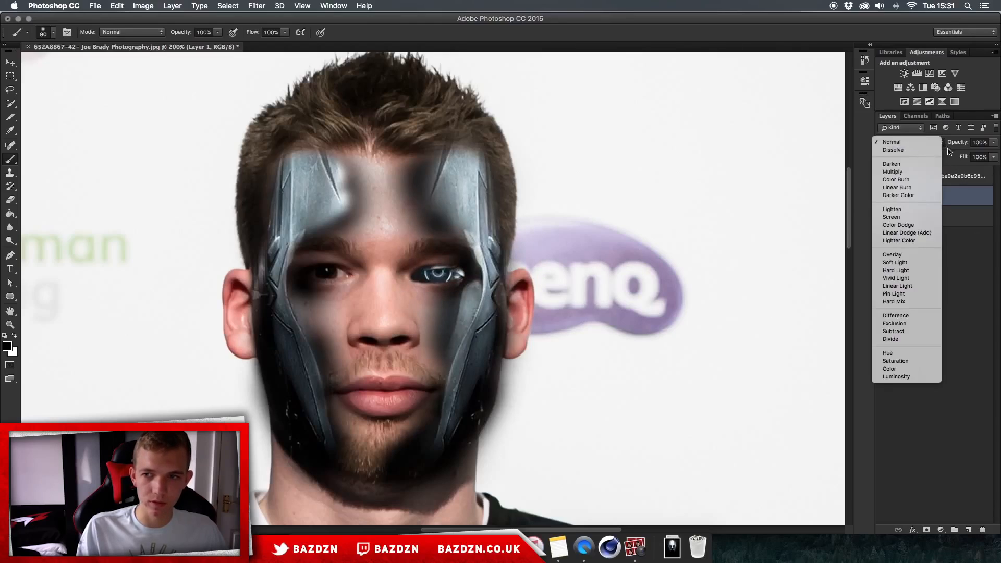
pyautogui.click(896, 254)
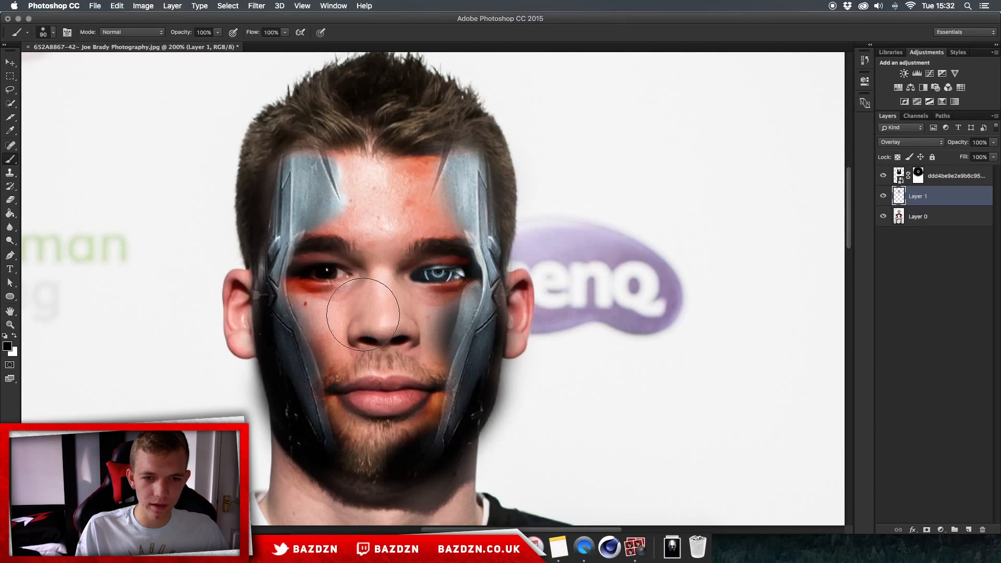
# - Erase the overlay colour beneath the left eye with the Eraser
pyautogui.hscroll(-3, 365, 313)
pyautogui.scroll(2, 365, 313)
pyautogui.hscroll(2, 365, 313)
pyautogui.scroll(-3, 439, 276)
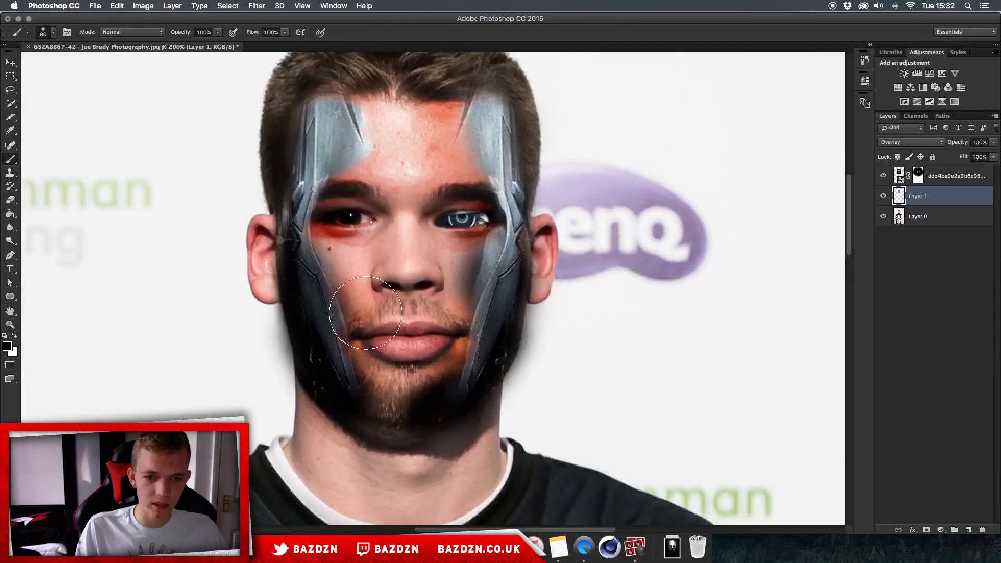
pyautogui.press('e')
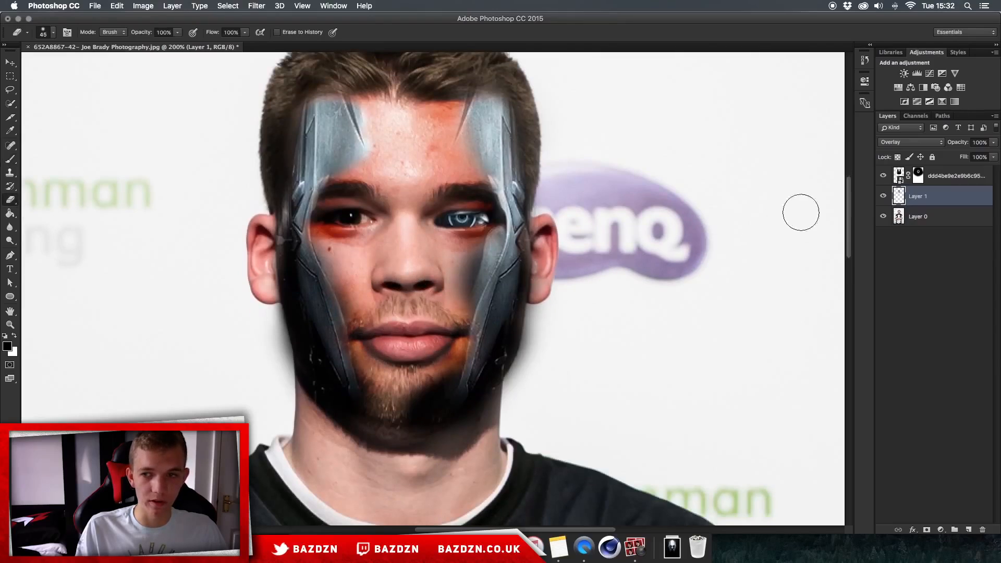
pyautogui.click(882, 196)
pyautogui.click(883, 196)
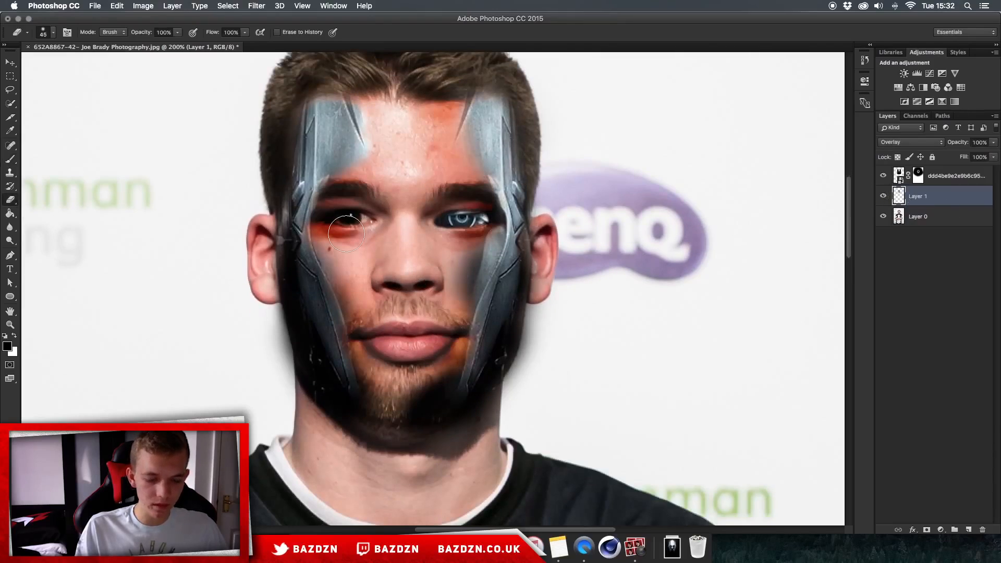
pyautogui.press(']')
pyautogui.moveTo(357, 232)
pyautogui.mouseDown()
pyautogui.moveTo(349, 234)
pyautogui.moveTo(351, 222)
pyautogui.moveTo(379, 226)
pyautogui.mouseUp()
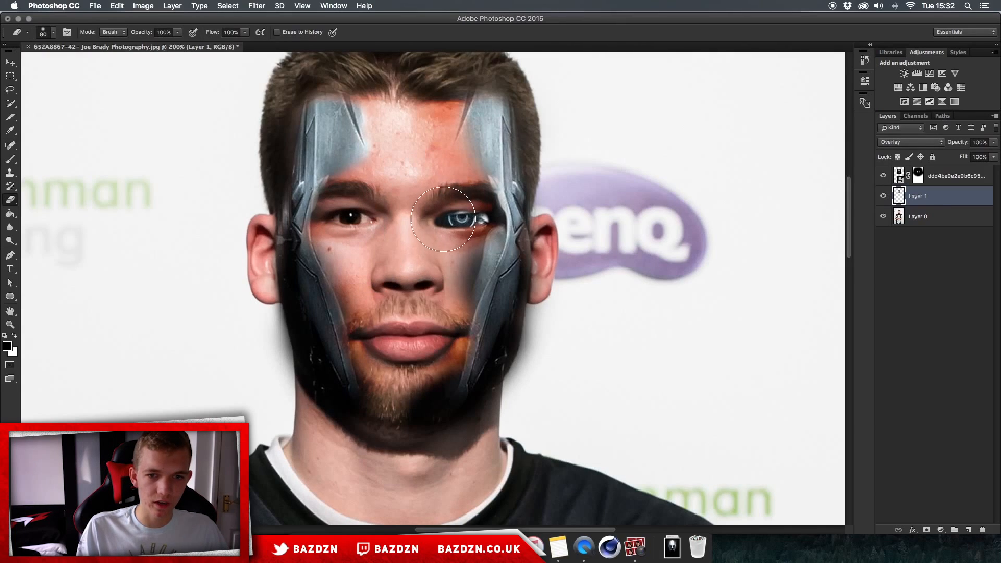
pyautogui.scroll(4, 420, 315)
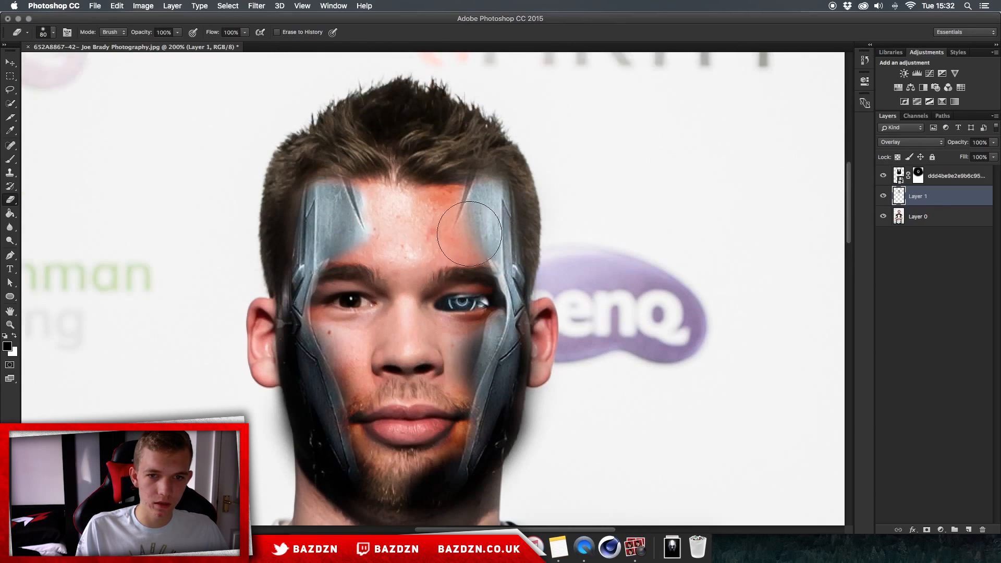
pyautogui.press('super+minus')
pyautogui.press('super+equal')
pyautogui.press('super+equal')
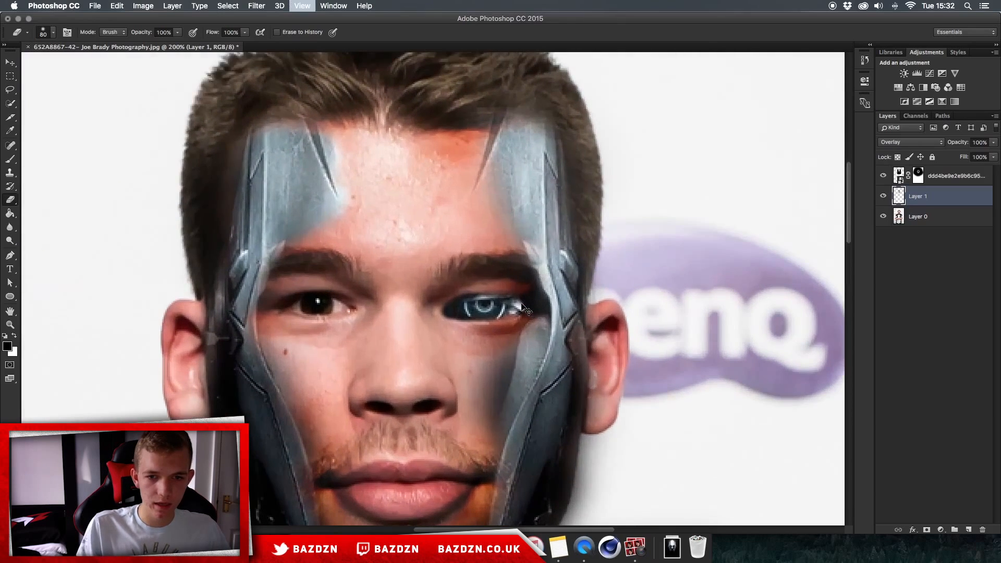
# - Select the robot layer's mask, swap colours, and erase on the mask at the right cheek with a smaller eraser
pyautogui.click(917, 175)
pyautogui.press('x')
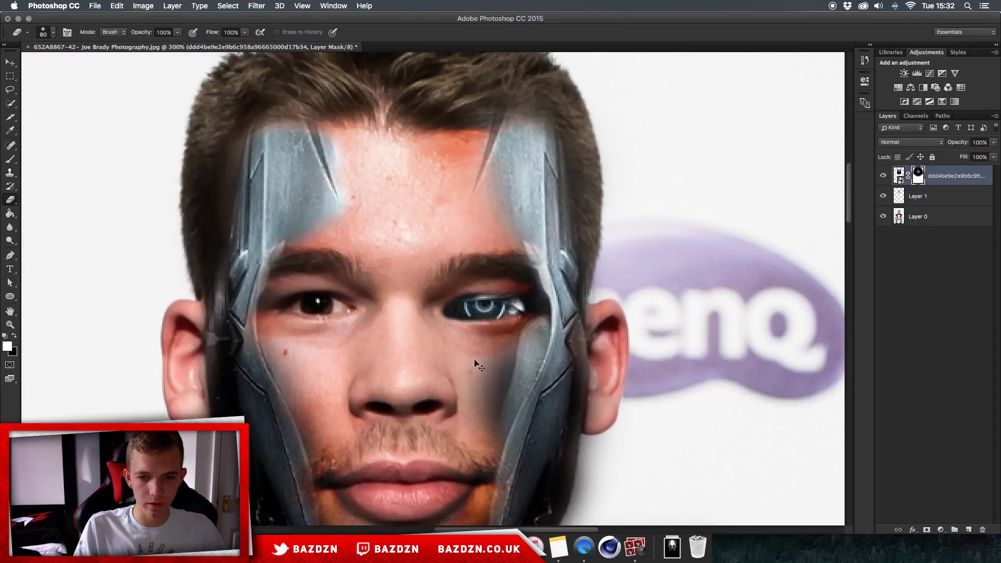
pyautogui.press('super+equal')
pyautogui.scroll(-3, 475, 360)
pyautogui.hscroll(3, 475, 360)
pyautogui.press('[')
pyautogui.press('[')
pyautogui.press('[')
pyautogui.press('[')
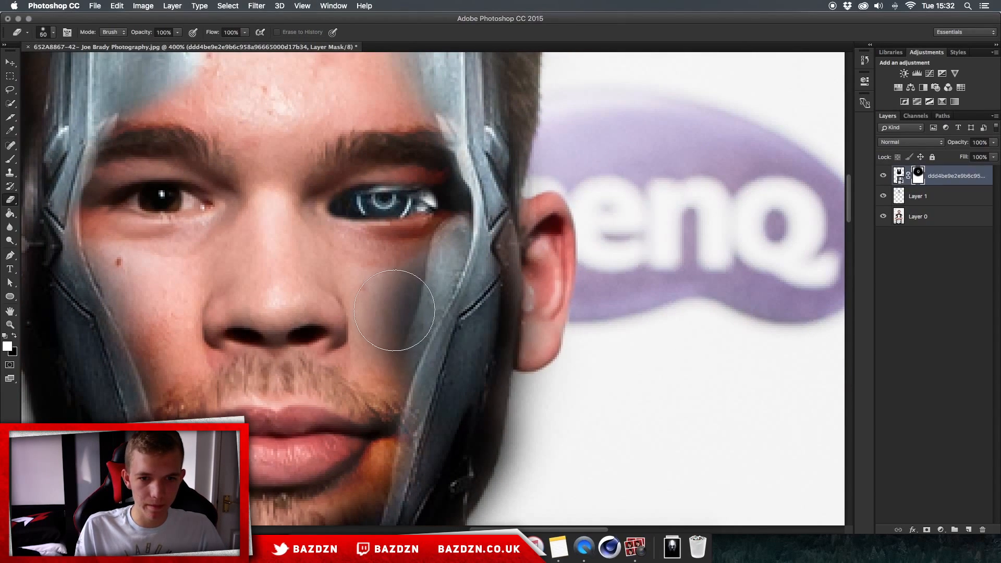
pyautogui.moveTo(380, 314)
pyautogui.mouseDown()
pyautogui.moveTo(391, 246)
pyautogui.moveTo(347, 346)
pyautogui.moveTo(364, 302)
pyautogui.moveTo(365, 321)
pyautogui.mouseUp()
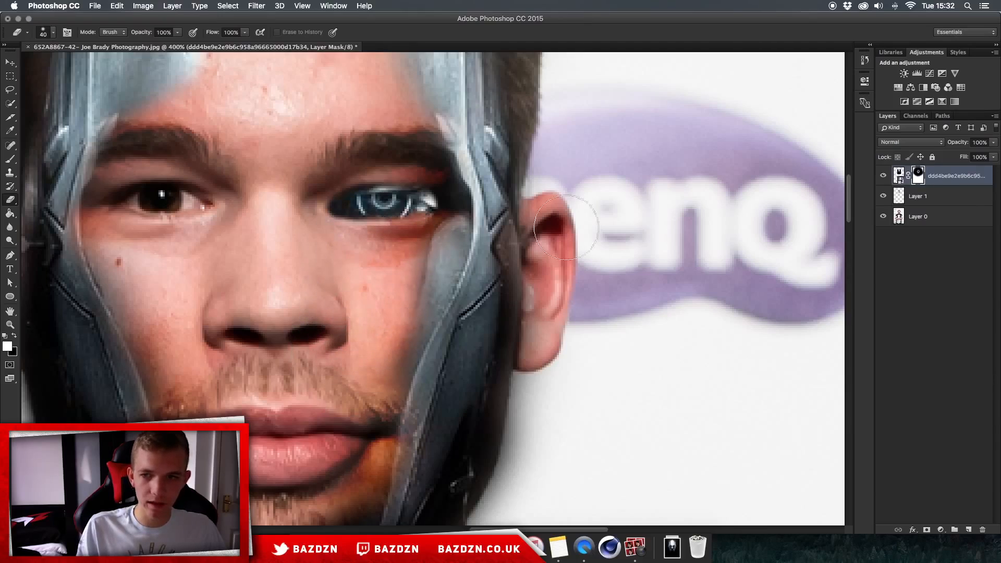
# - Switch to the Brush tool with a smaller brush size and add a new empty layer above the robot head layer
pyautogui.click(944, 199)
pyautogui.press('b')
pyautogui.press('x')
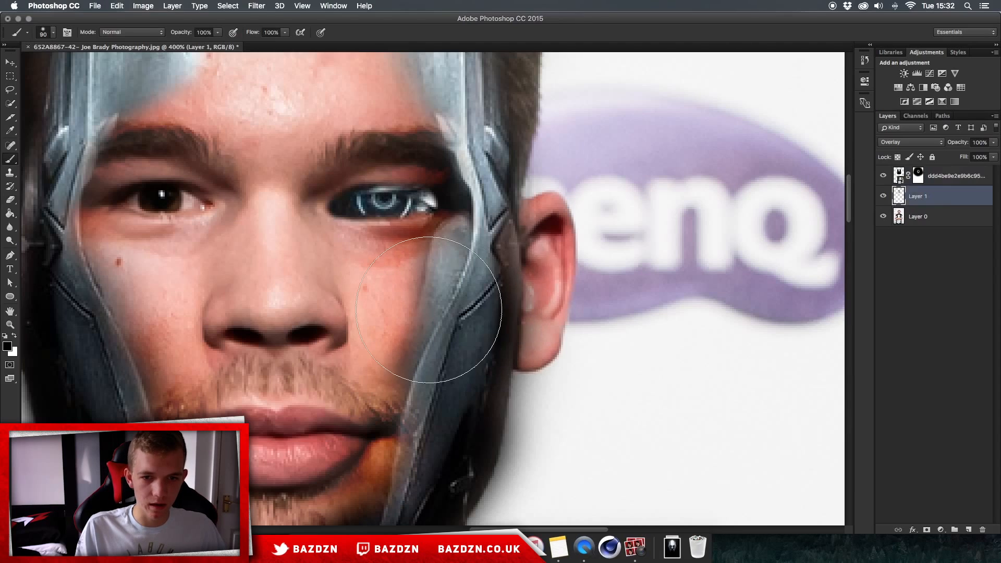
pyautogui.press('[')
pyautogui.press('[')
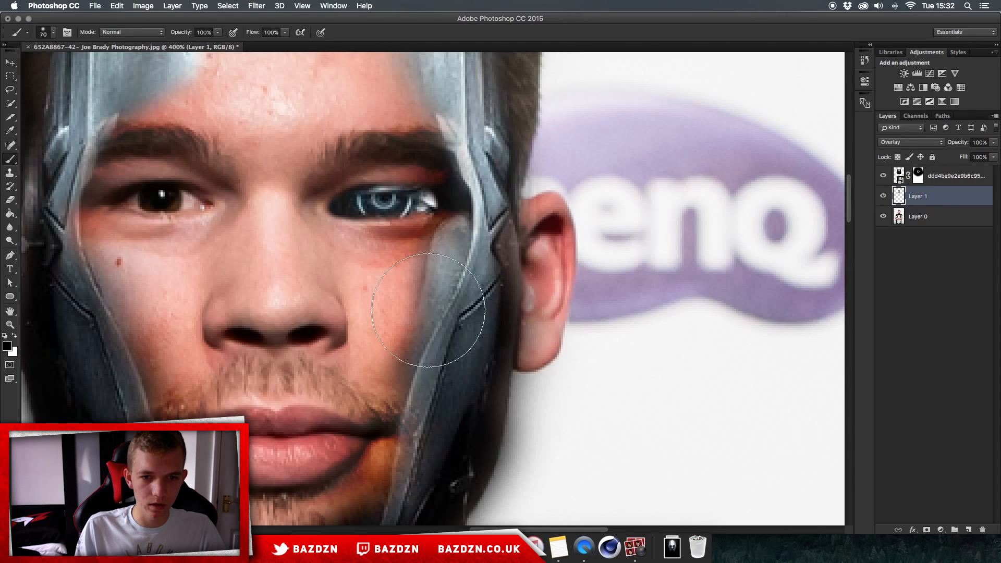
pyautogui.press('super+0')
pyautogui.press('super+1')
pyautogui.press('super+plus')
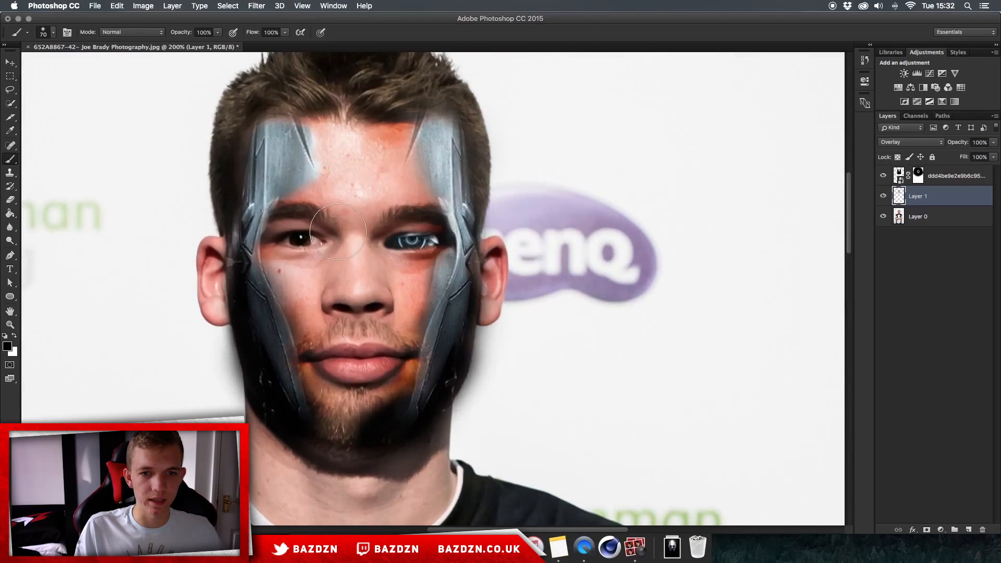
pyautogui.press('super+plus')
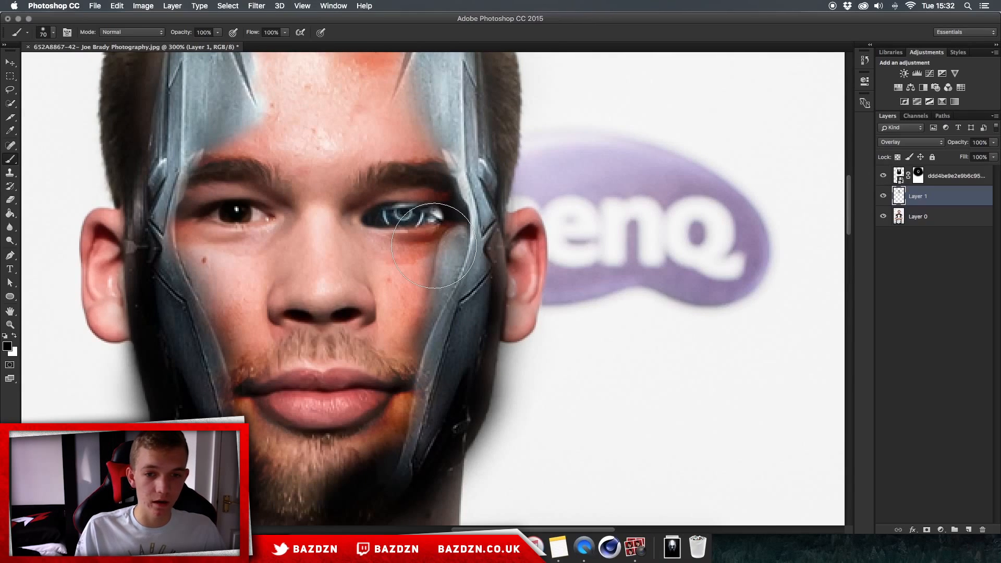
pyautogui.scroll(3, 433, 246)
pyautogui.hscroll(-2, 434, 246)
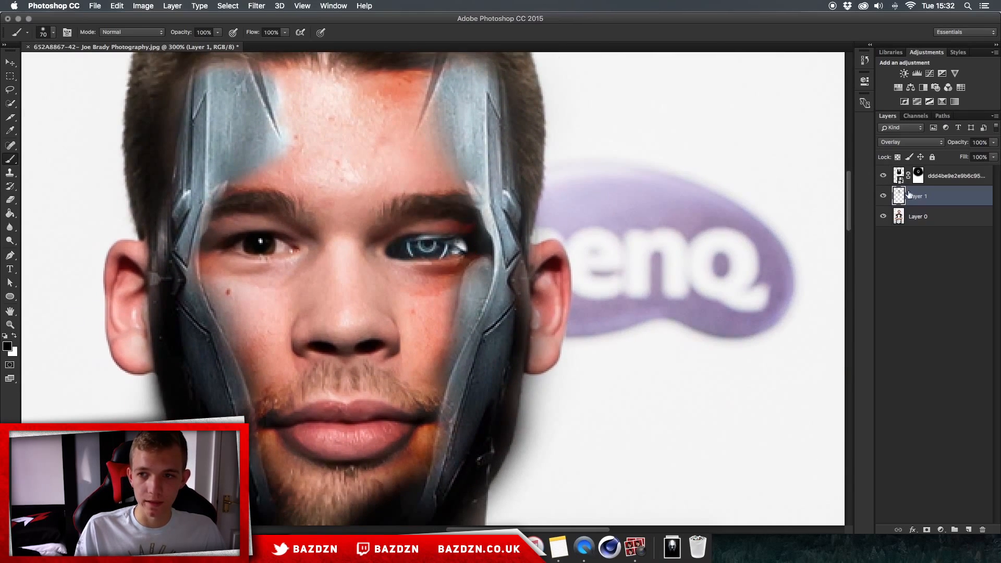
pyautogui.click(939, 180)
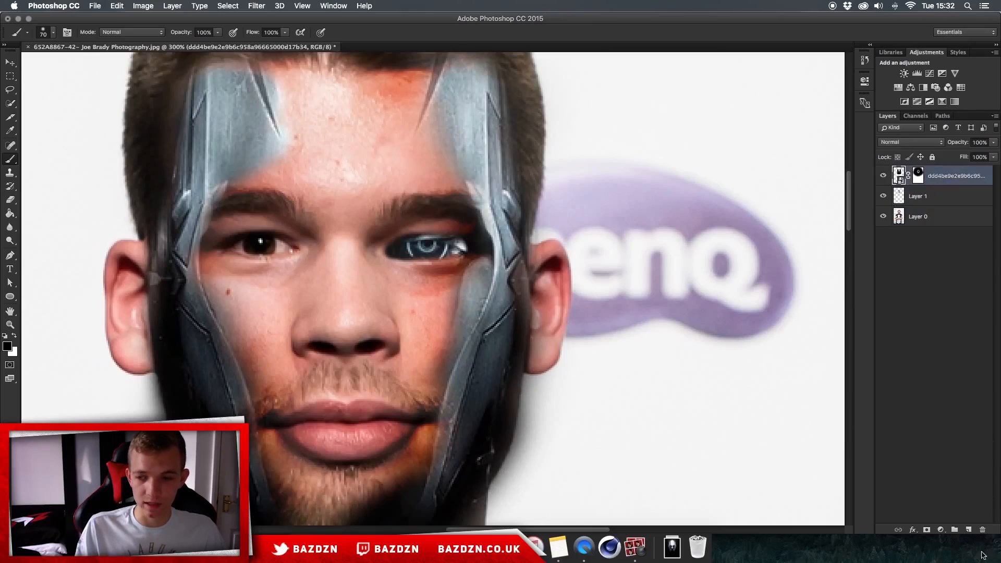
pyautogui.click(967, 530)
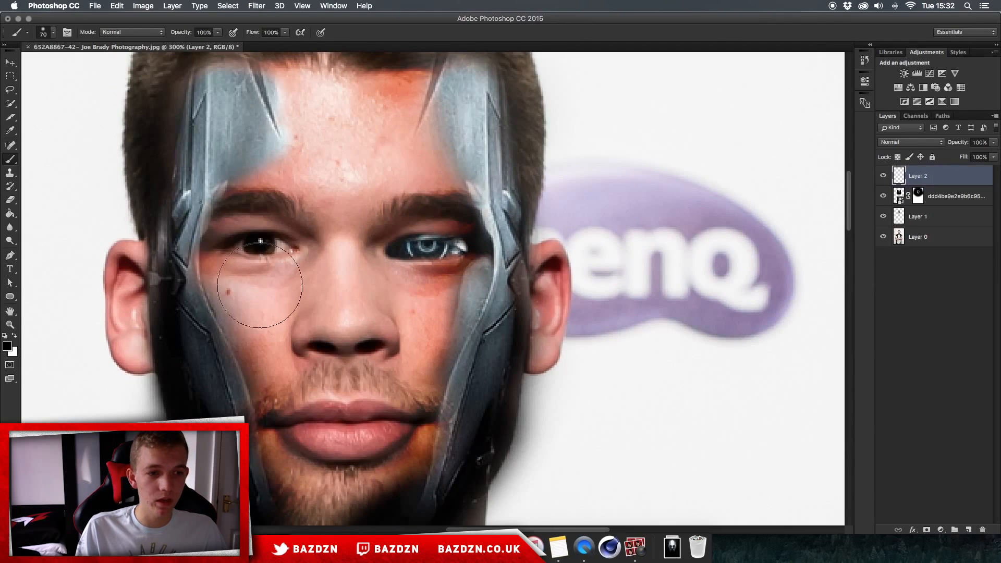
# - Set the foreground colour to bright blue 0faafa in the Color Picker
pyautogui.click(7, 344)
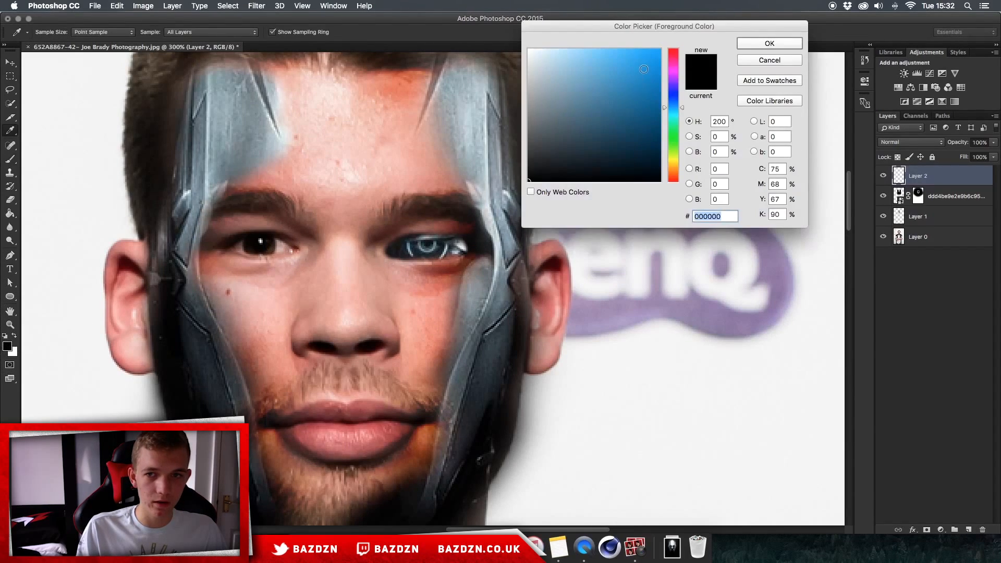
pyautogui.click(660, 53)
pyautogui.moveTo(660, 54); pyautogui.dragTo(653, 51)
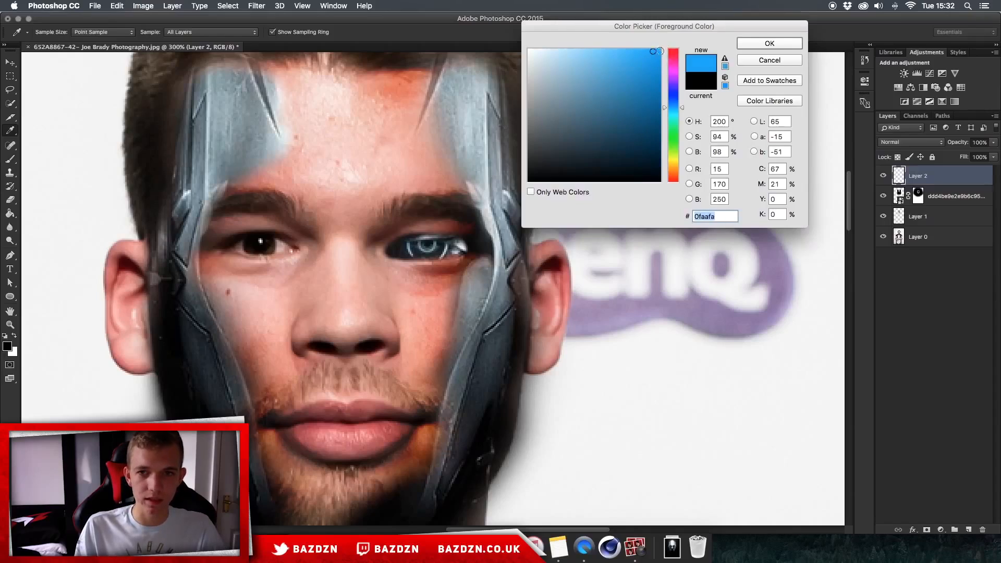
pyautogui.press('Return')
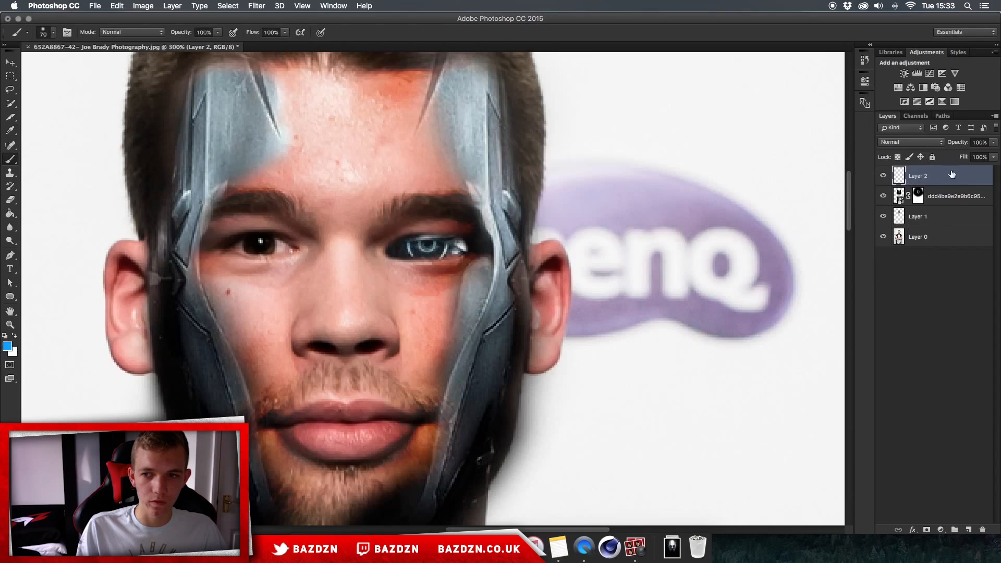
# - Paint a small blue spot over the robotic eye on the new layer and set its blend mode to Color Dodge
pyautogui.press('super+plus')
pyautogui.press('[')
pyautogui.press('[')
pyautogui.press('[')
pyautogui.press('[')
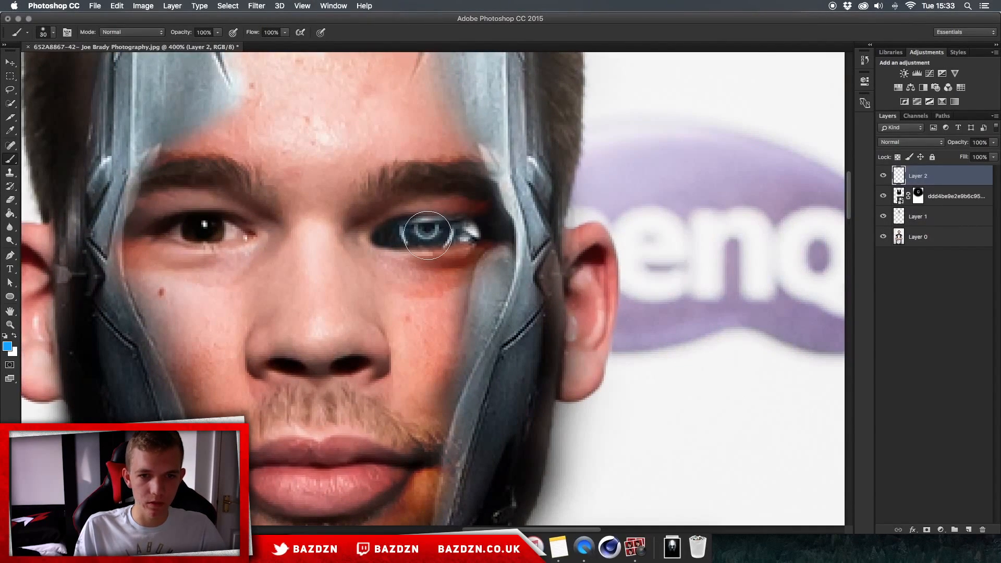
pyautogui.click(426, 234)
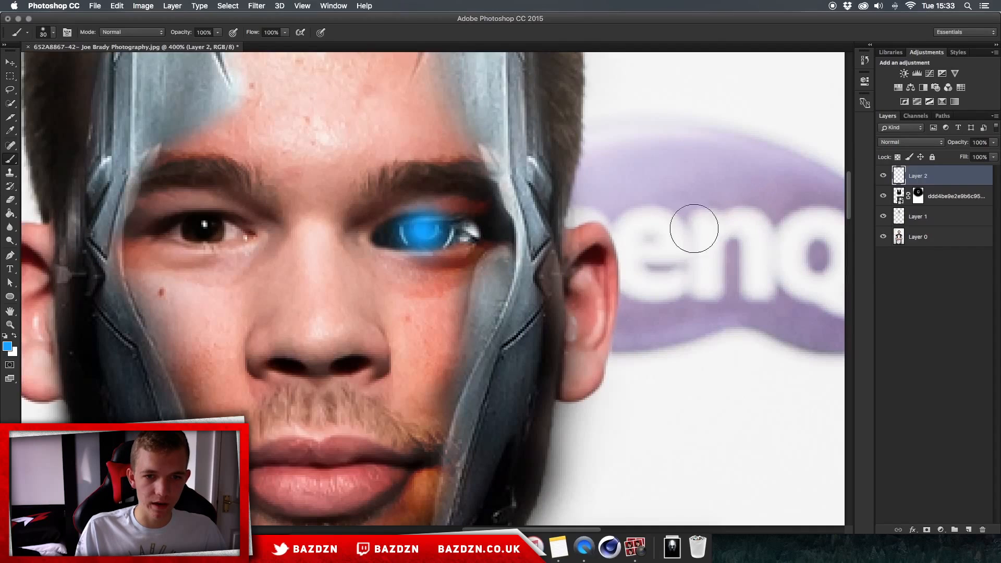
pyautogui.click(910, 143)
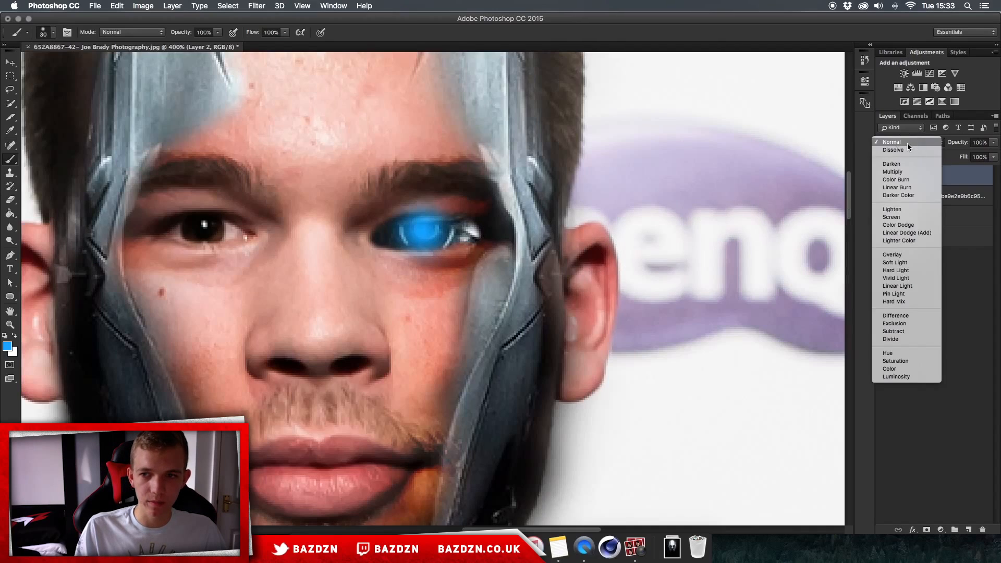
pyautogui.click(899, 225)
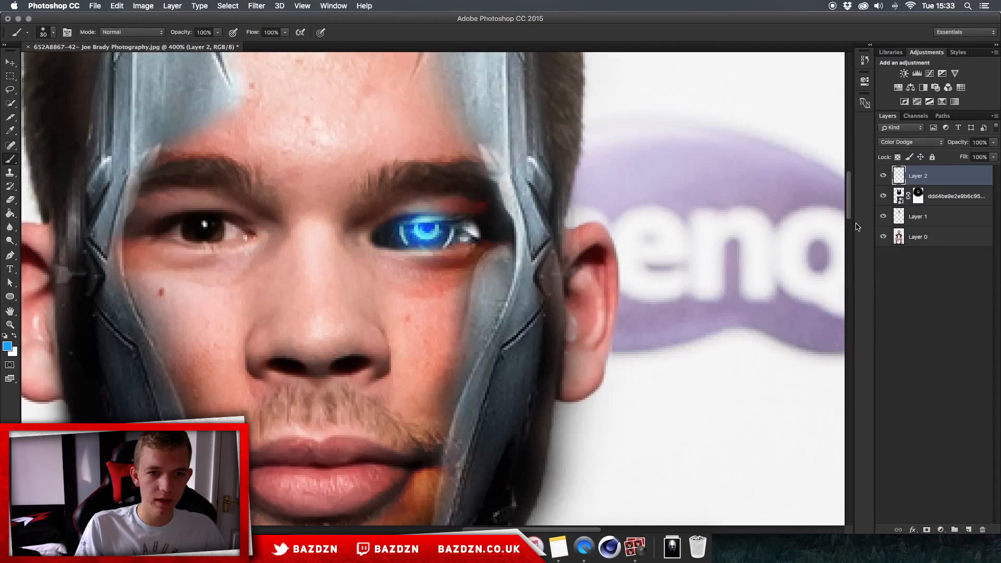
# - Examine the glowing blue eye effect across the whole portrait at different zoom levels
pyautogui.press('super+minus')
pyautogui.press('super+minus')
pyautogui.press('super+minus')
pyautogui.press('super+minus')
pyautogui.press('super+plus')
pyautogui.press('super+plus')
pyautogui.press('super+plus')
pyautogui.press('super+minus')
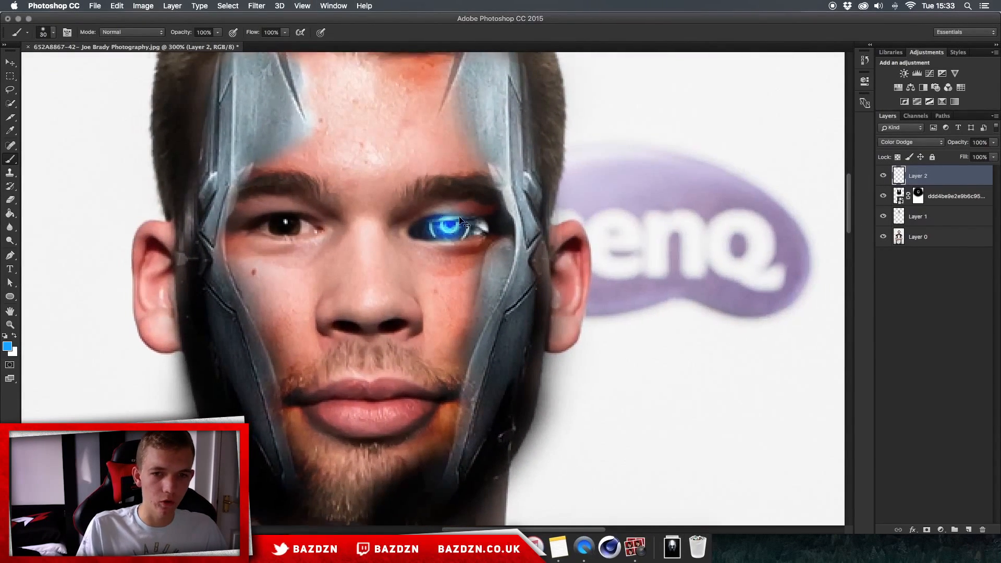
pyautogui.press('super+minus')
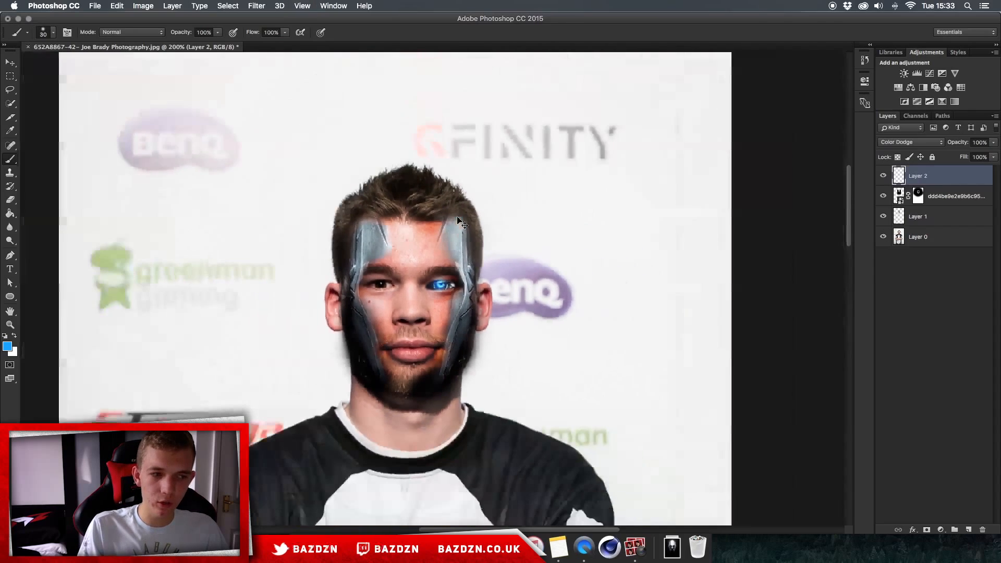
pyautogui.scroll(-3, 458, 217)
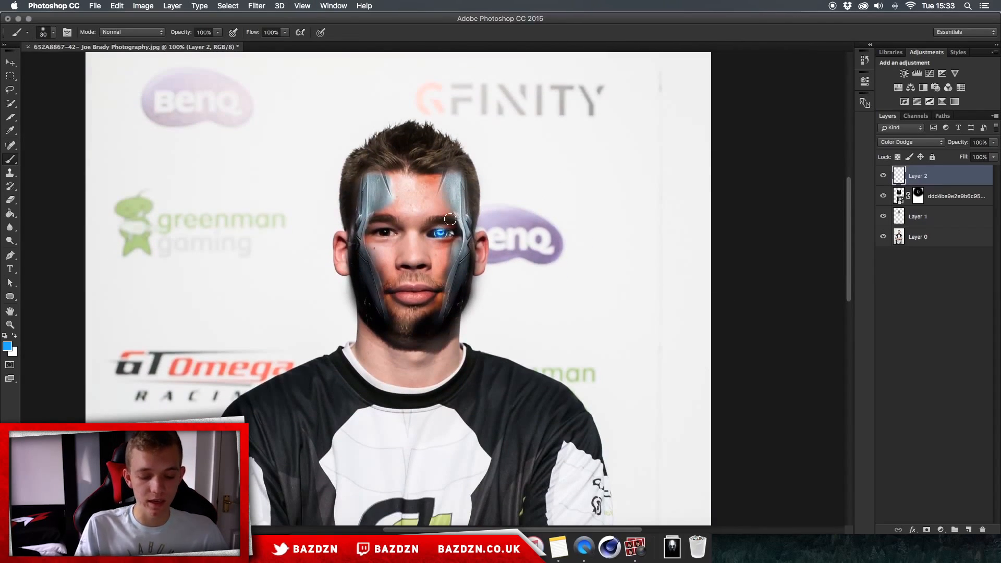
pyautogui.press('super+minus')
pyautogui.press('super+plus')
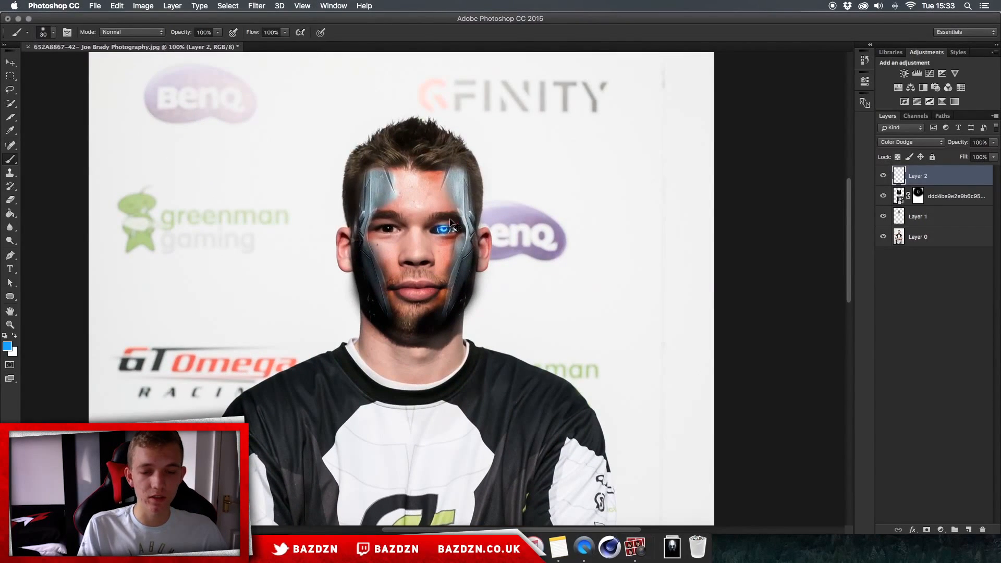
pyautogui.press('super+plus')
pyautogui.scroll(-2, 450, 219)
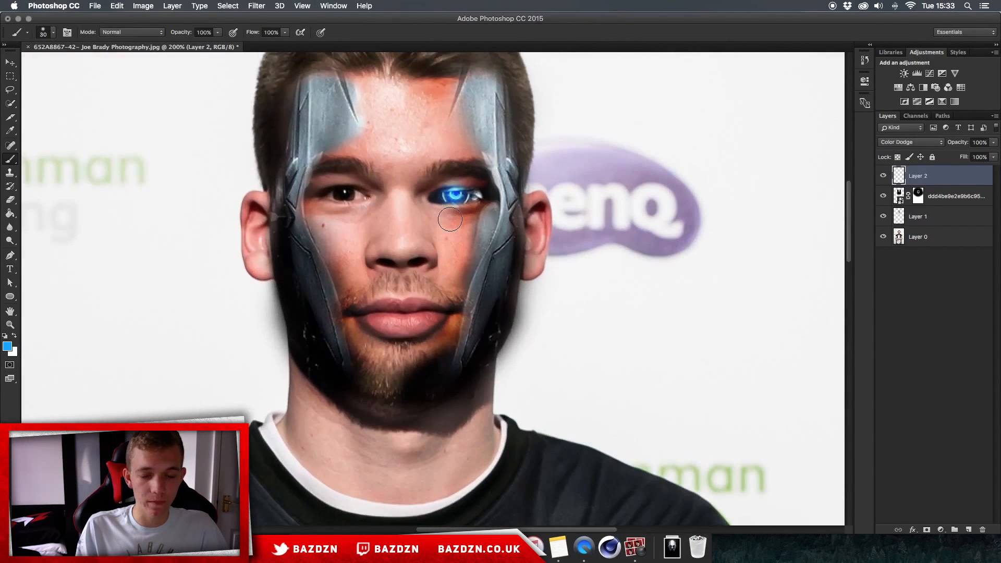